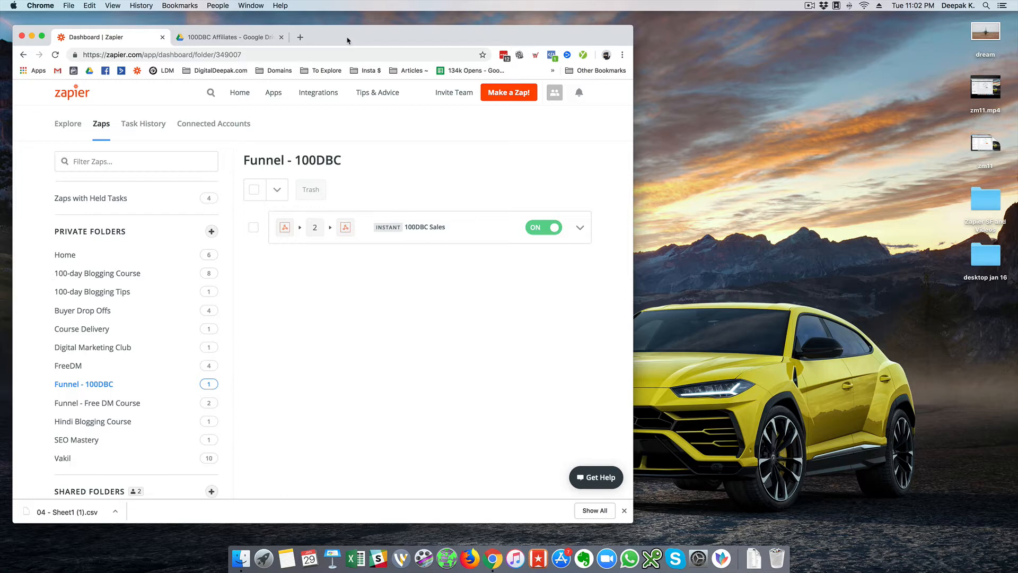
- Open the 100DBC Sales zap in the Funnel - 100DBC folder for editing
drag(348, 41, 352, 39)
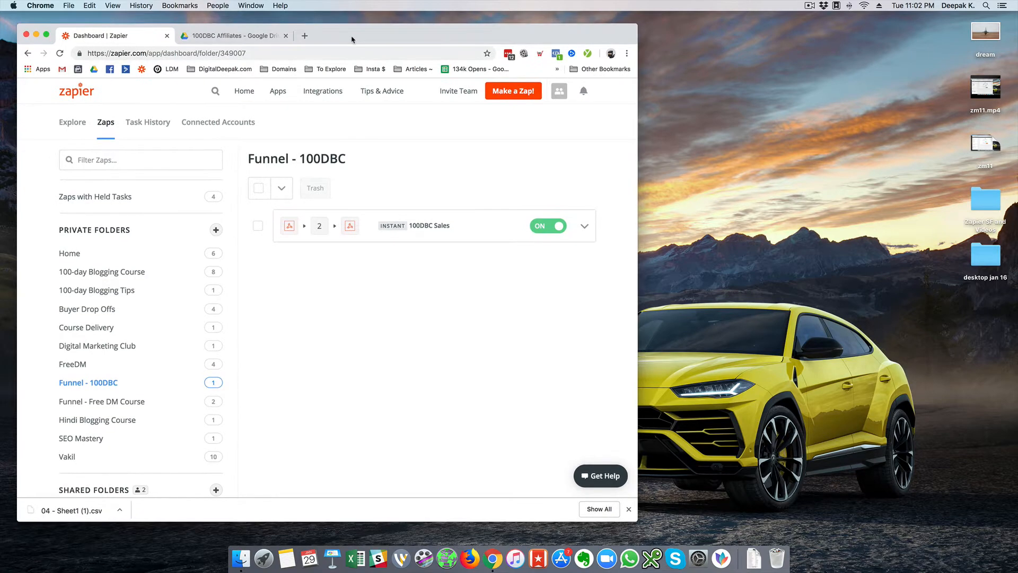
click(435, 228)
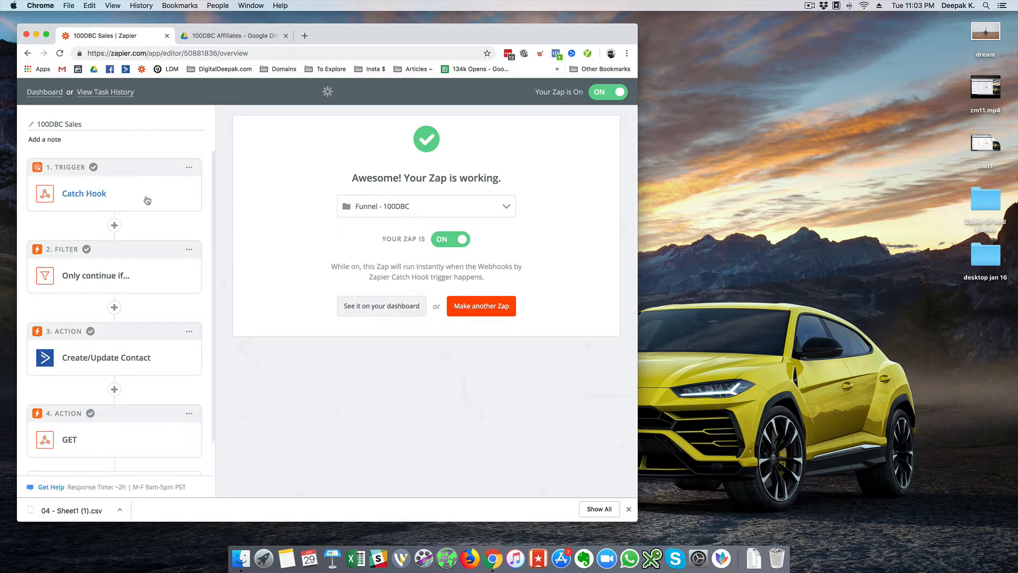
scroll(145, 234, down, 2)
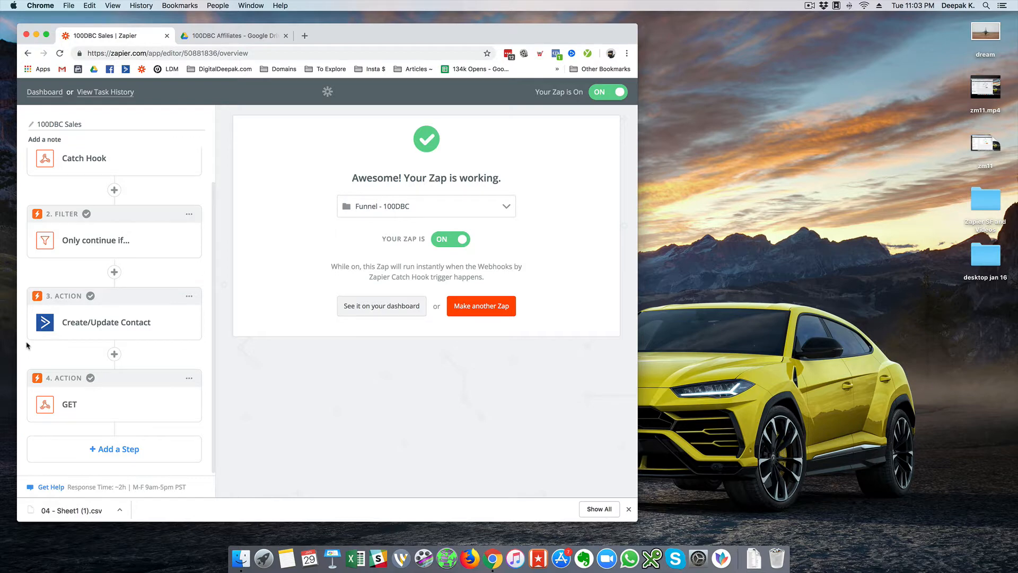
- Add a new action step using Google Sheets, then show the 100DBC Affiliates Drive folder
click(129, 452)
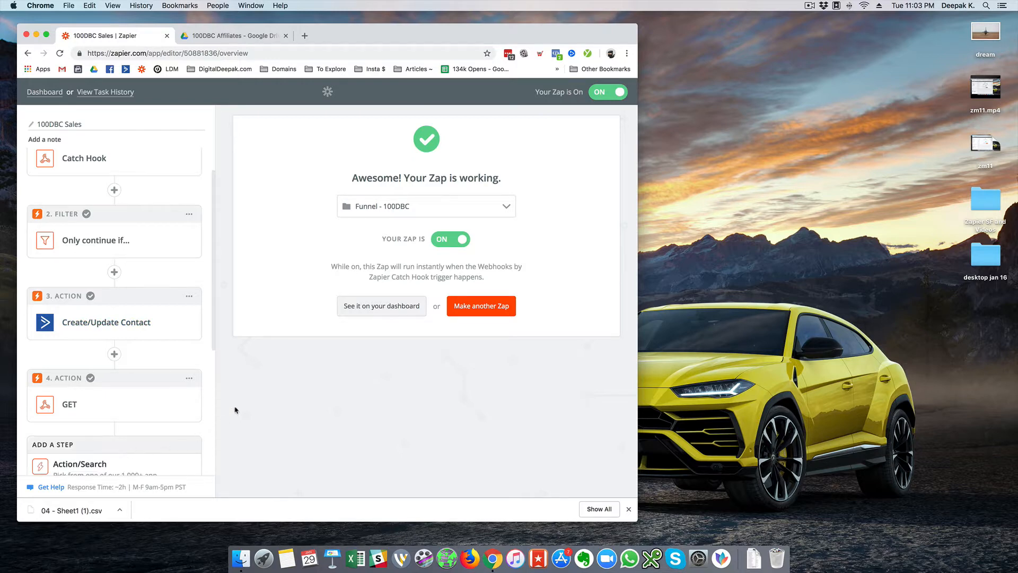
scroll(200, 372, down, 5)
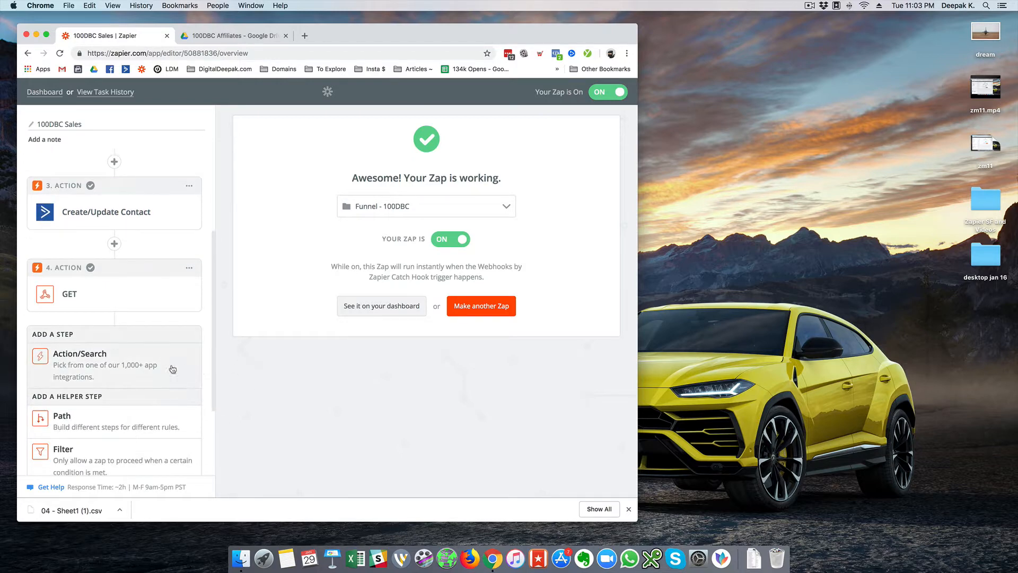
click(118, 368)
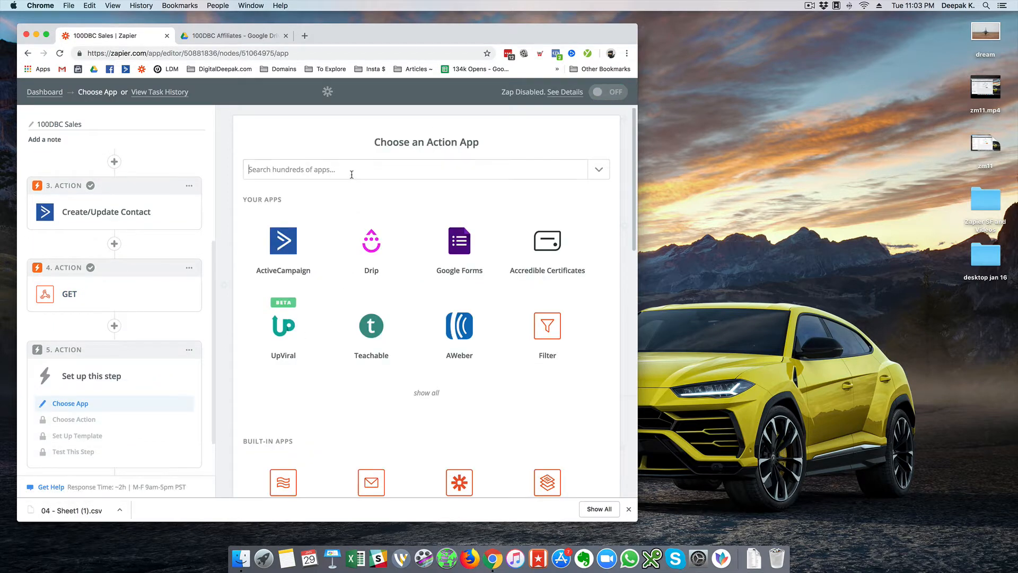
click(351, 175)
click(347, 190)
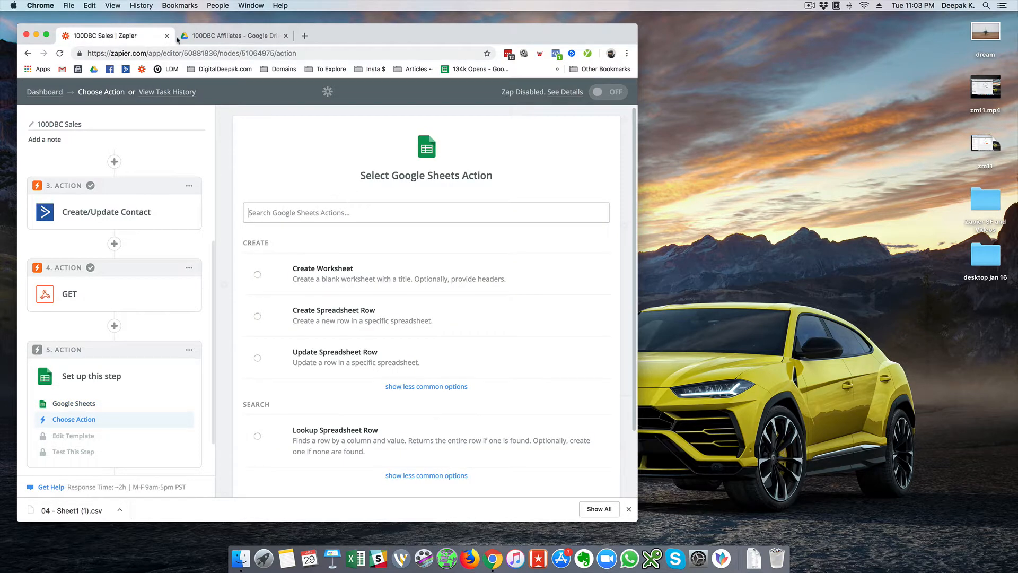
click(209, 37)
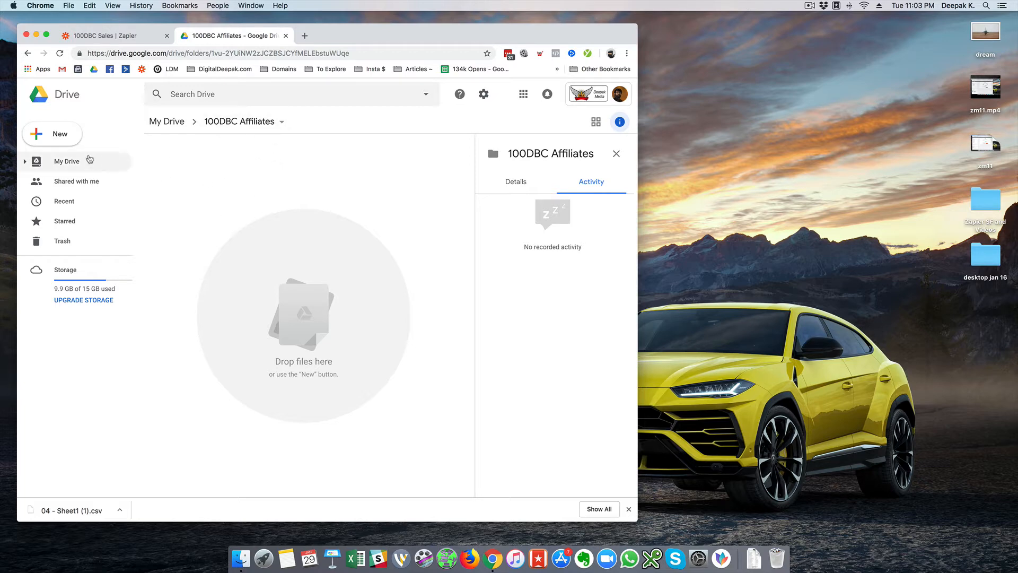
- Create a blank Google Sheets spreadsheet in the 100DBC Affiliates folder and open it
click(72, 143)
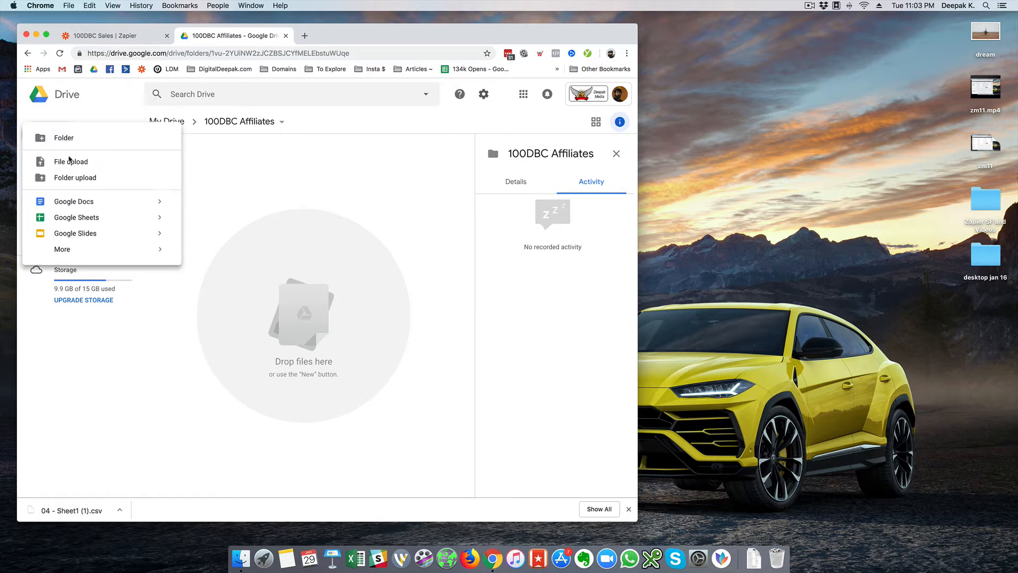
click(80, 224)
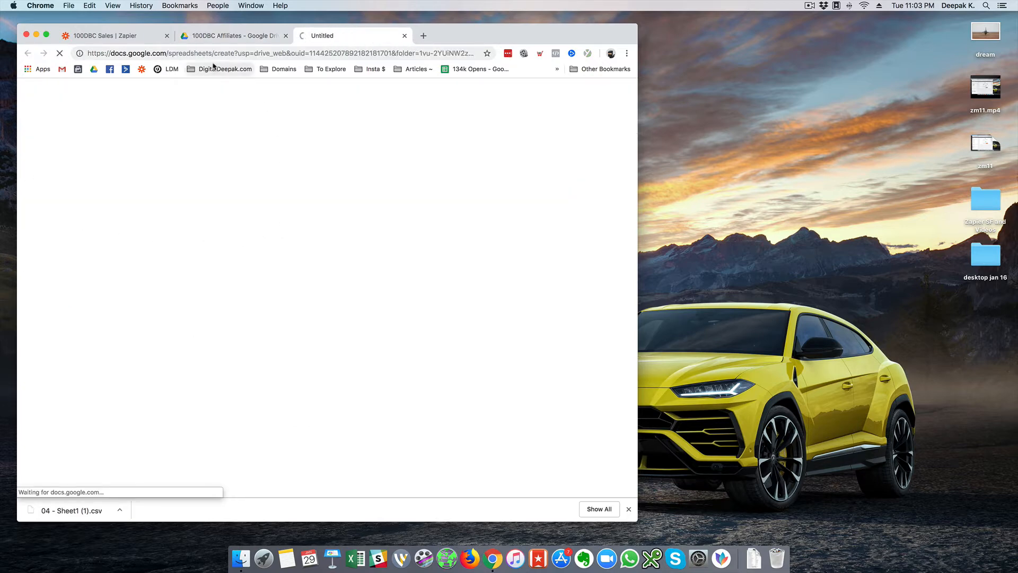
click(146, 42)
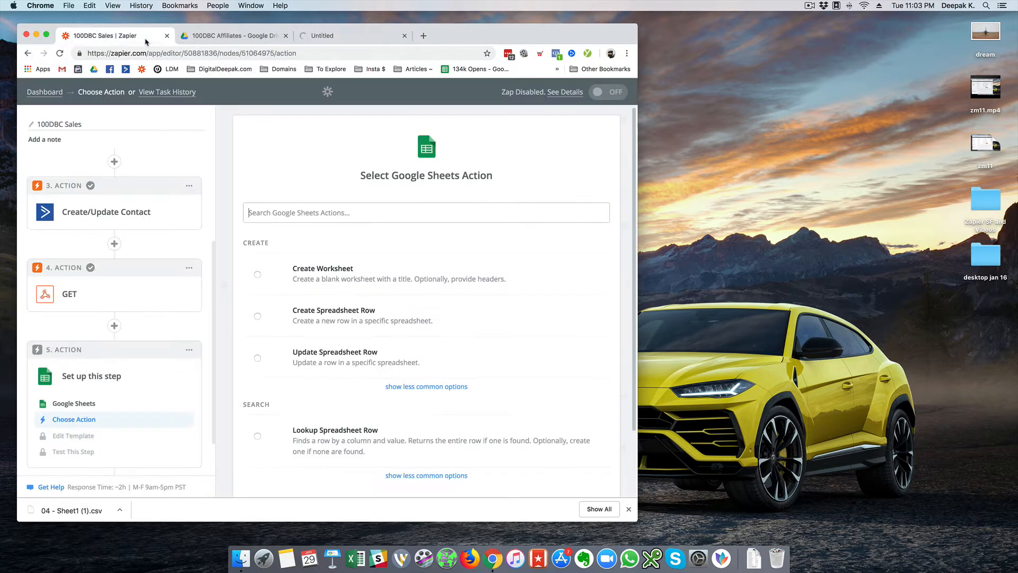
click(319, 36)
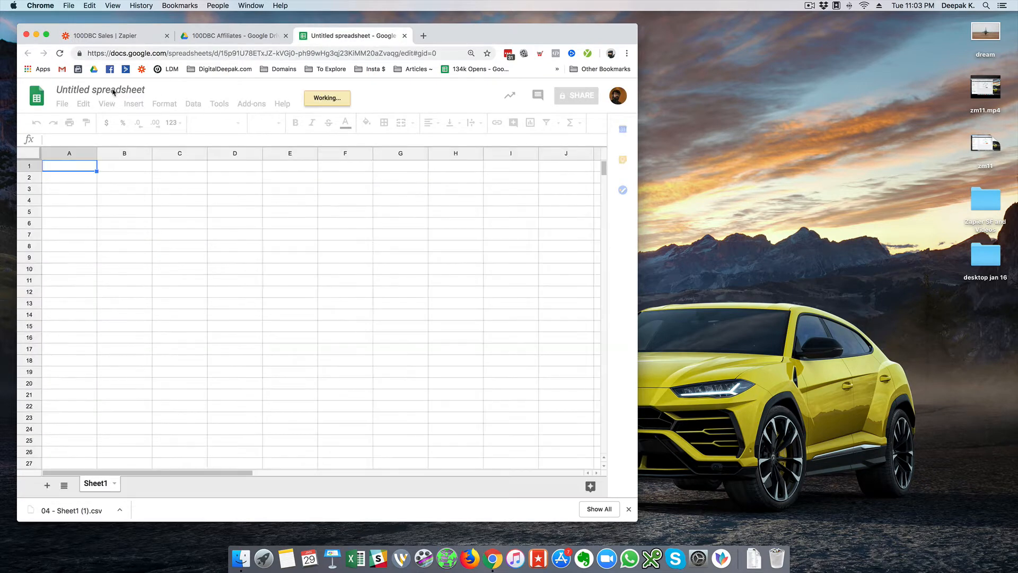
- Rename the spreadsheet to '100DBC Sales (All)'
click(112, 90)
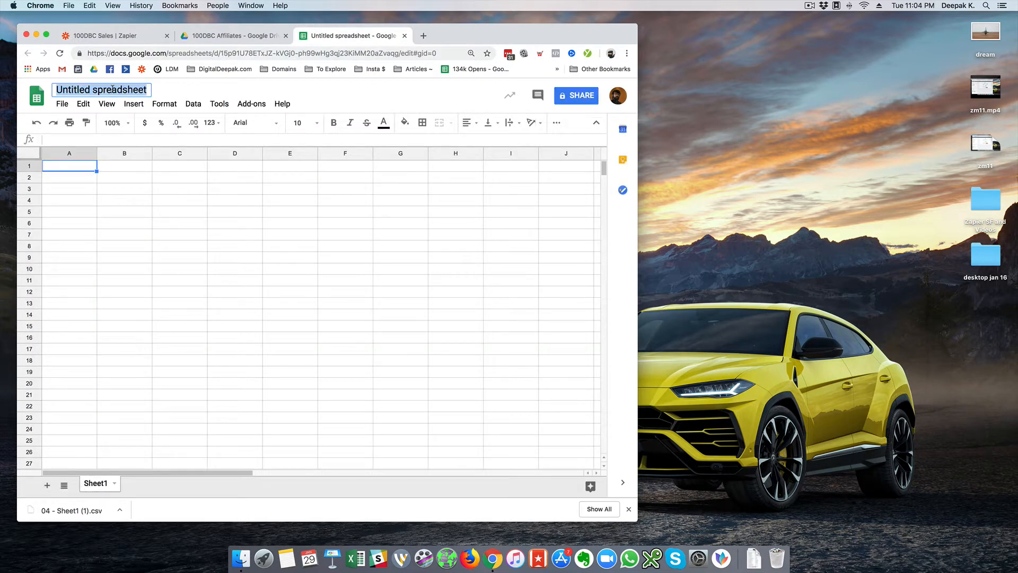
text(100)
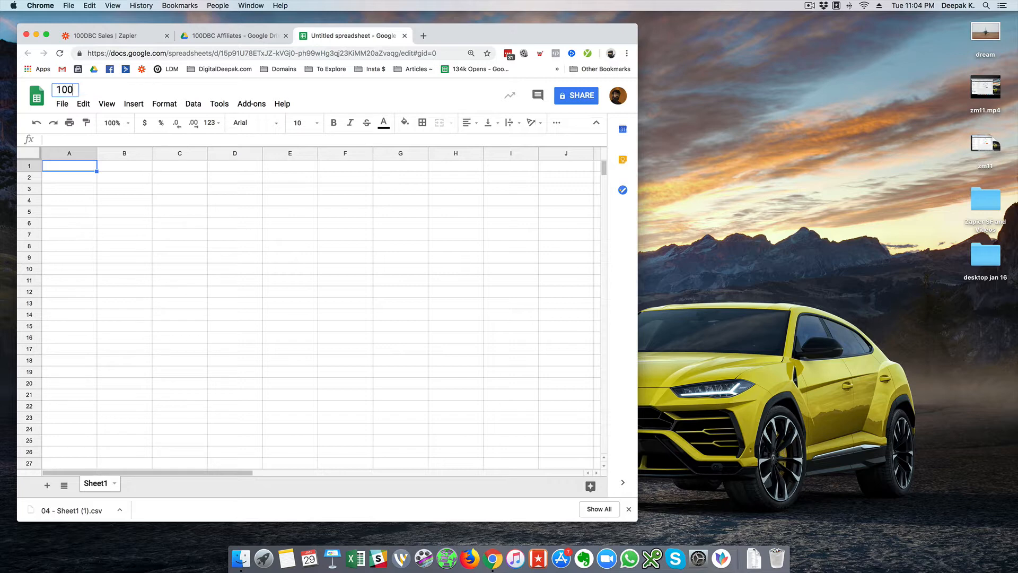
text(DBC Saless)
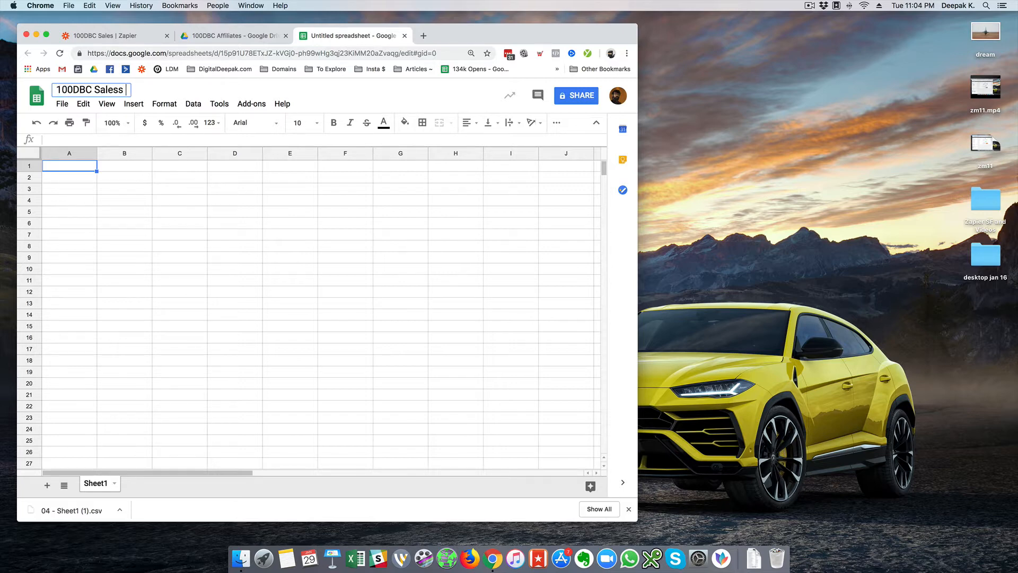
key(BackSpace)
text((All))
click(84, 194)
- Enter the row 1 headers Email, Name, Phone, Discount Code and Amount
click(82, 166)
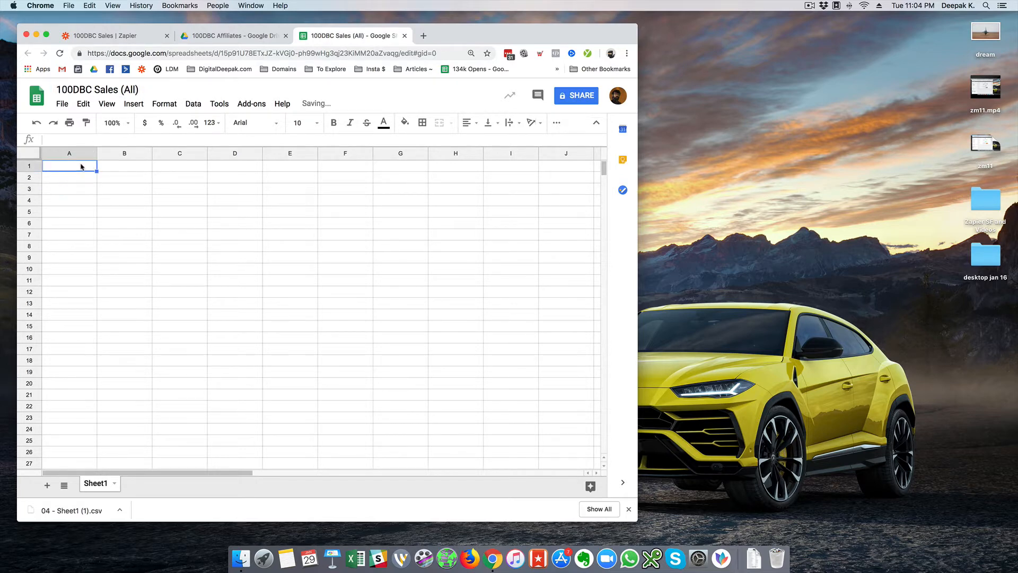
text(Name)
click(125, 166)
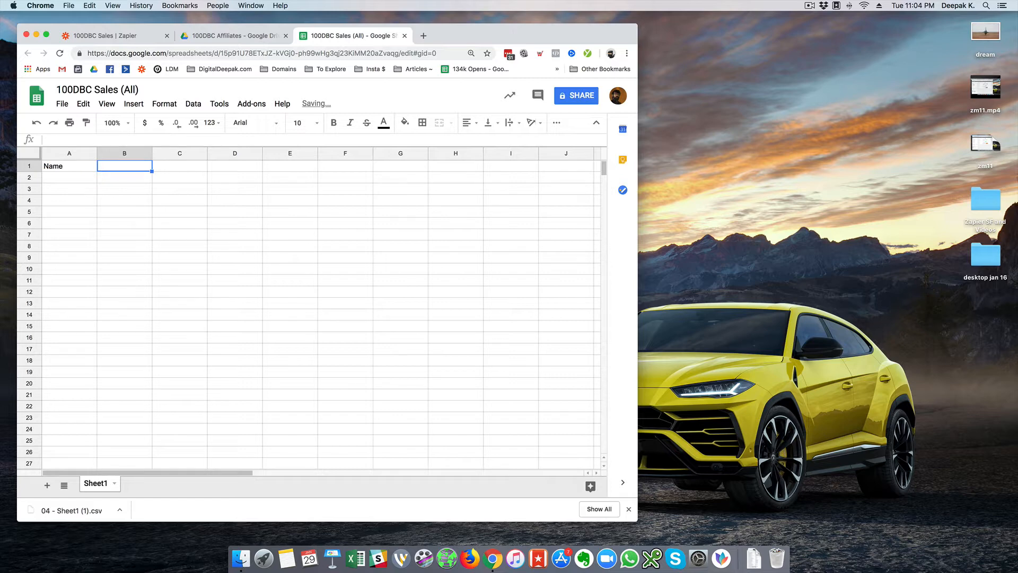
click(69, 166)
text(Email)
key(Tab)
text(Name)
key(Tab)
text(Phone)
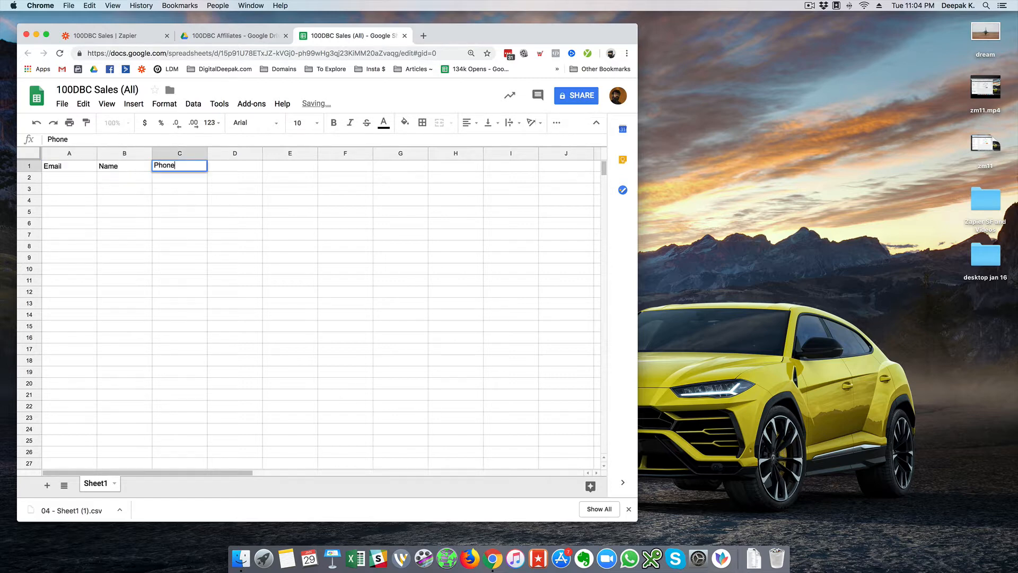
key(Tab)
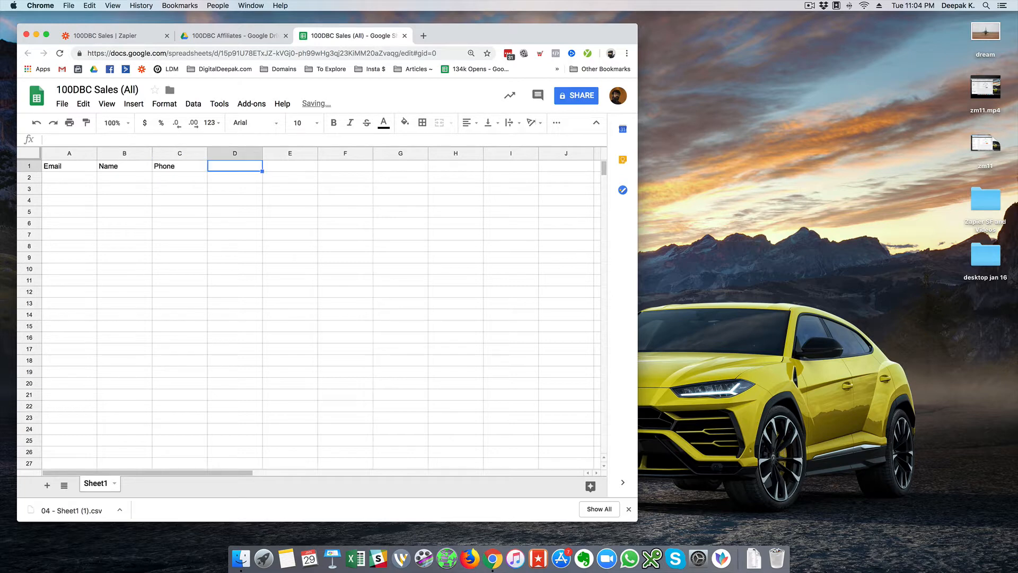
text(Discount)
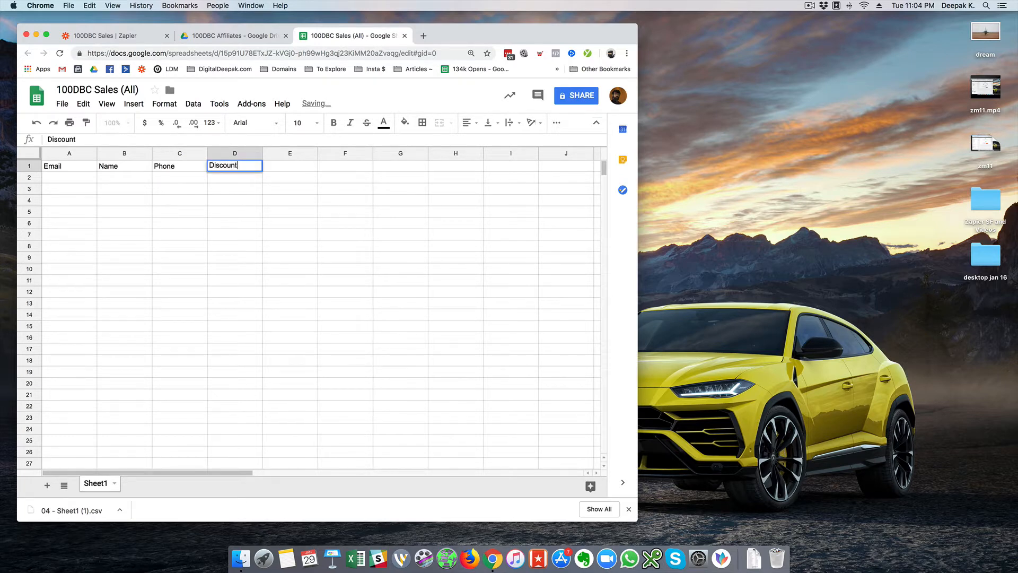
text( Code)
key(Tab)
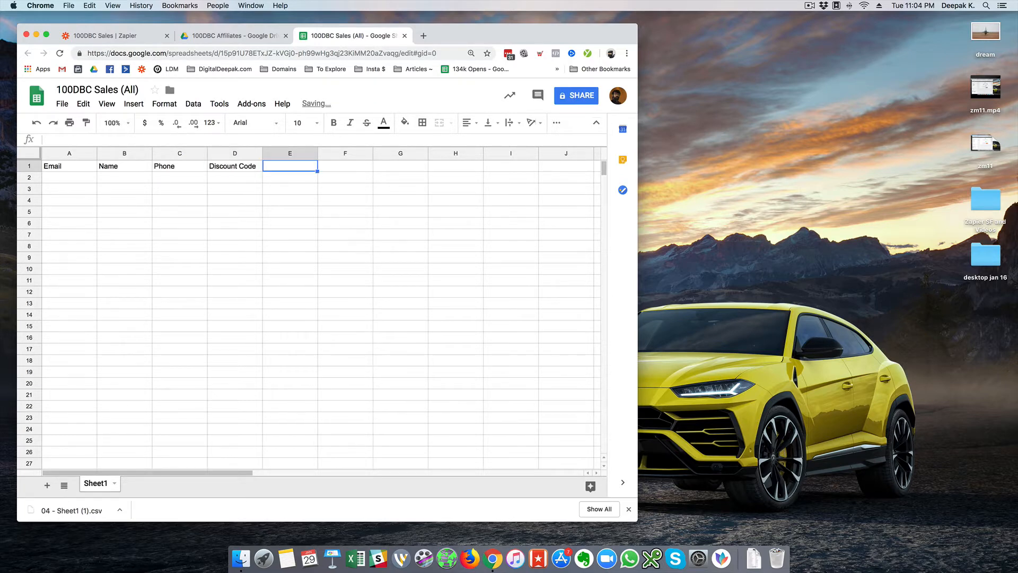
text(Amount)
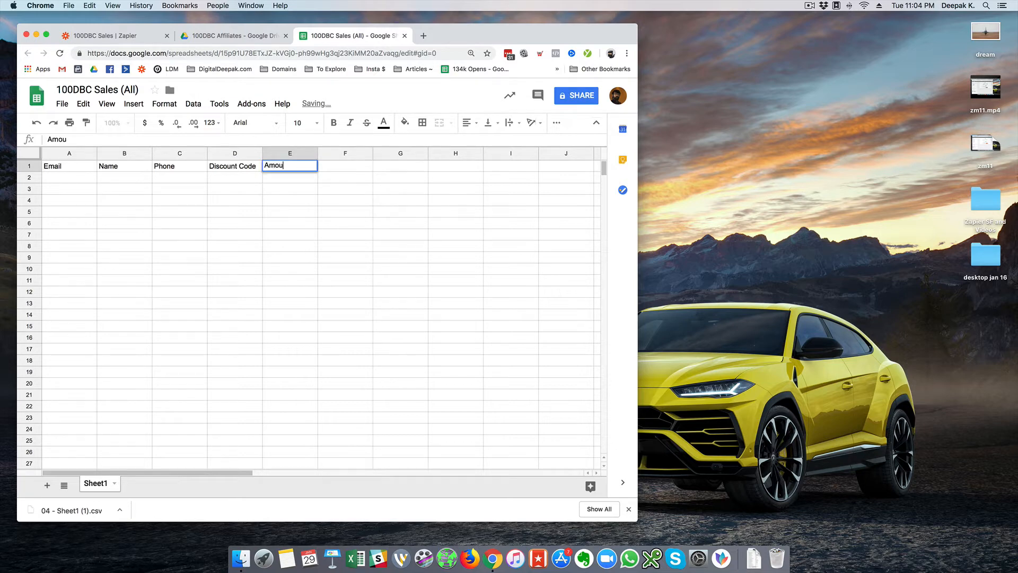
key(Return)
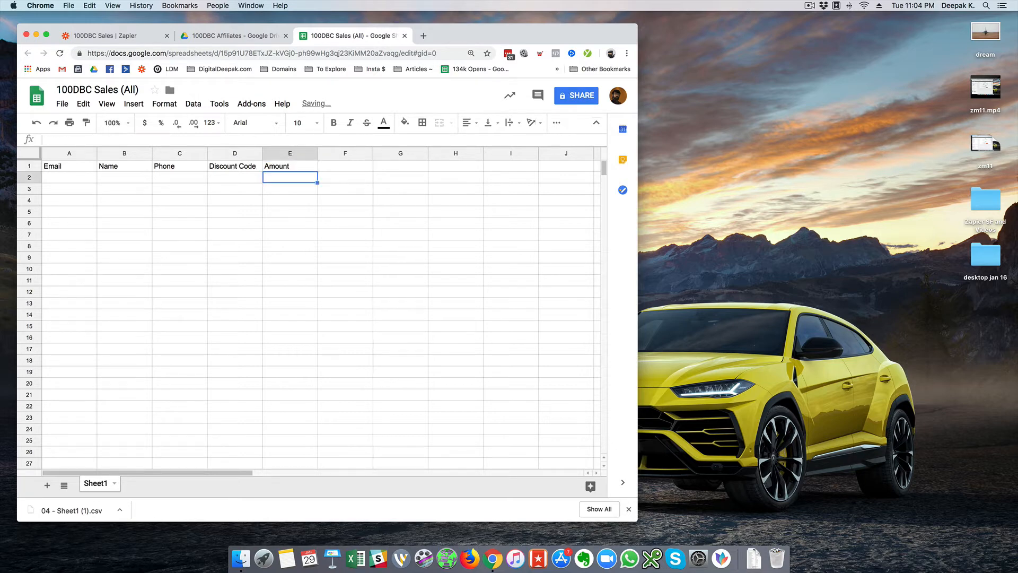
- Freeze the header row and widen columns D and E
click(106, 104)
mouse_move(122, 122)
click(270, 141)
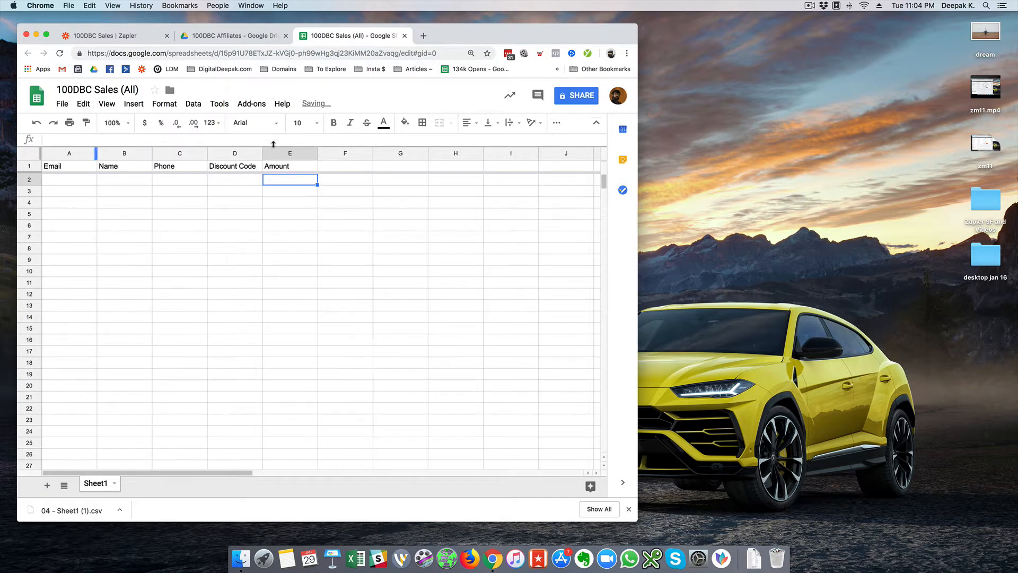
click(61, 184)
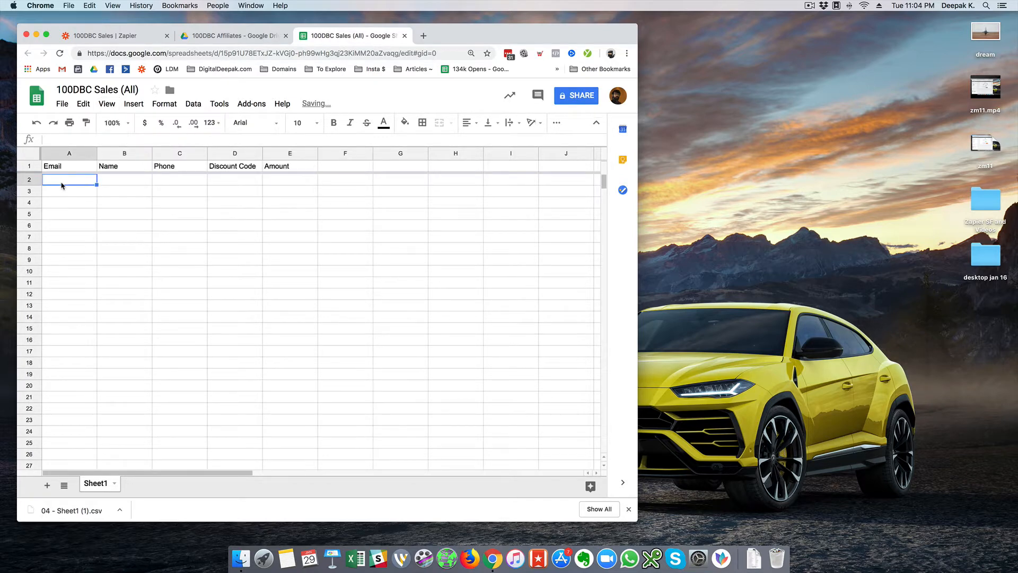
drag(264, 154, 384, 154)
click(349, 153)
click(370, 184)
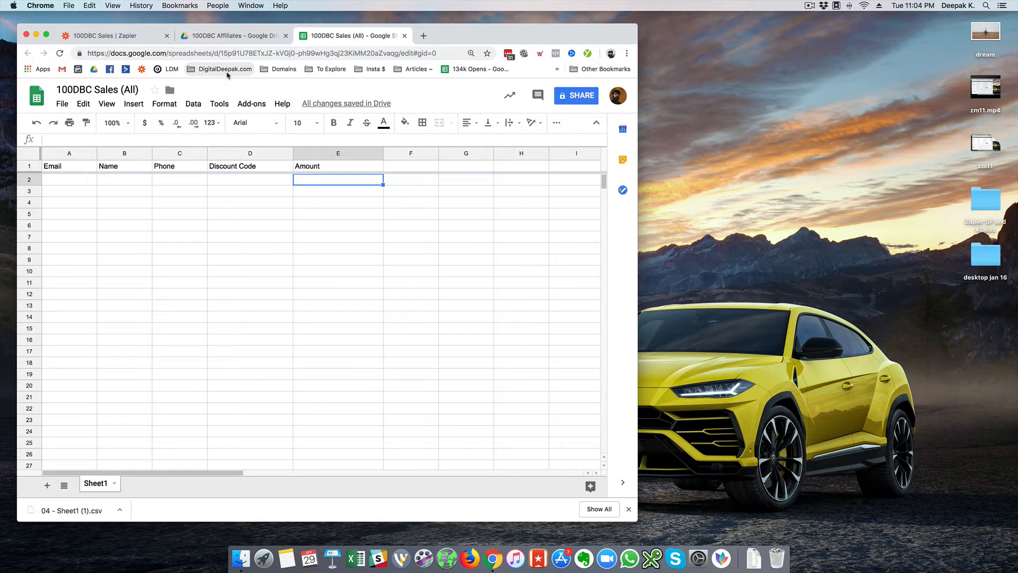
- Choose the Create Spreadsheet Row action and connect the newest Google Sheets account
click(136, 39)
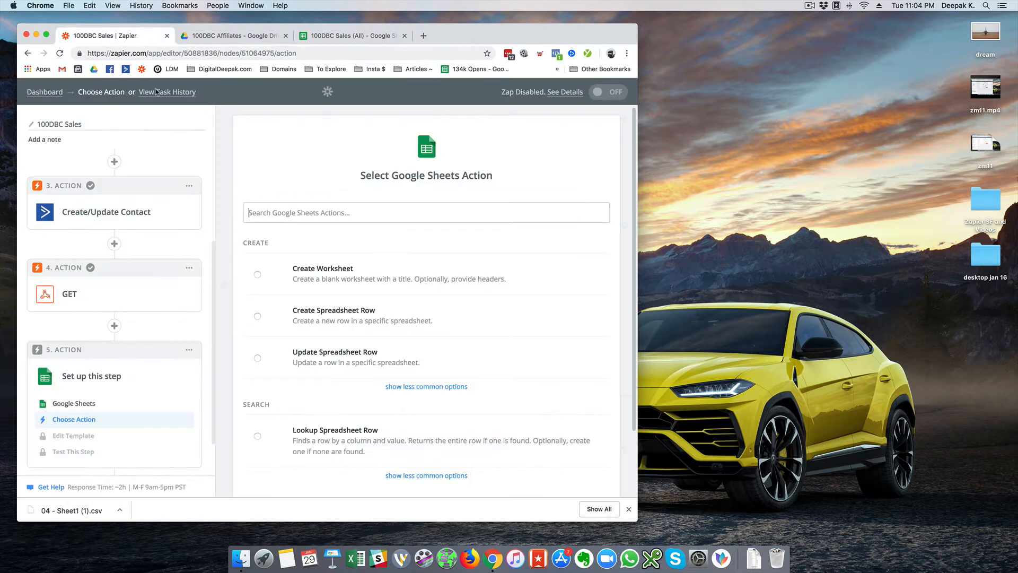
click(393, 320)
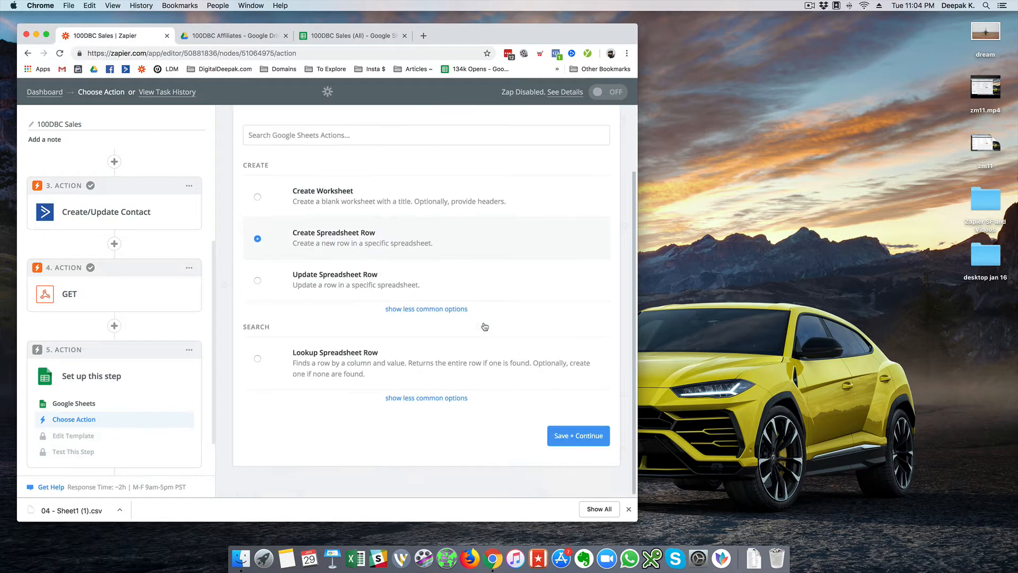
click(568, 442)
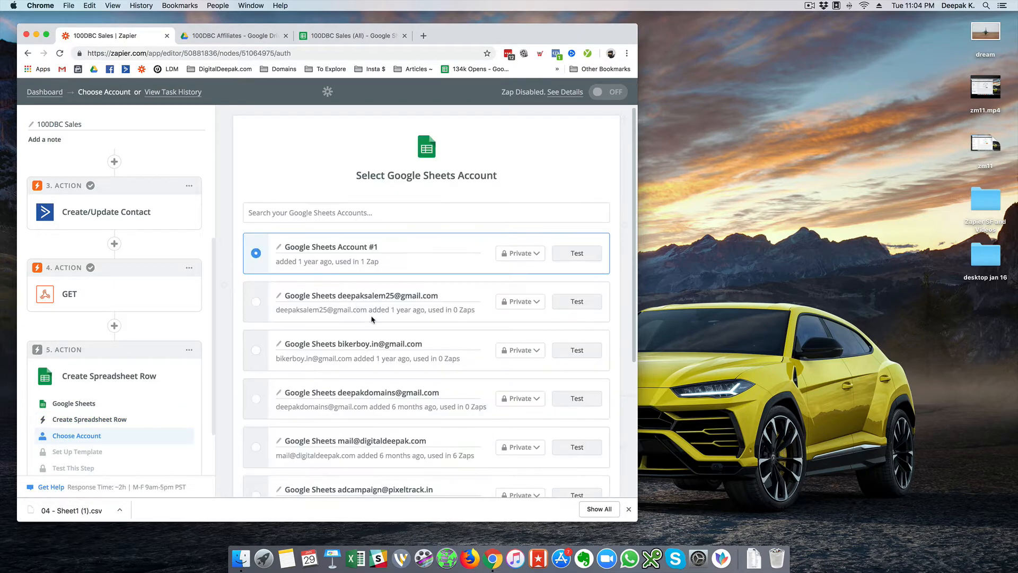
scroll(372, 319, down, 5)
click(256, 339)
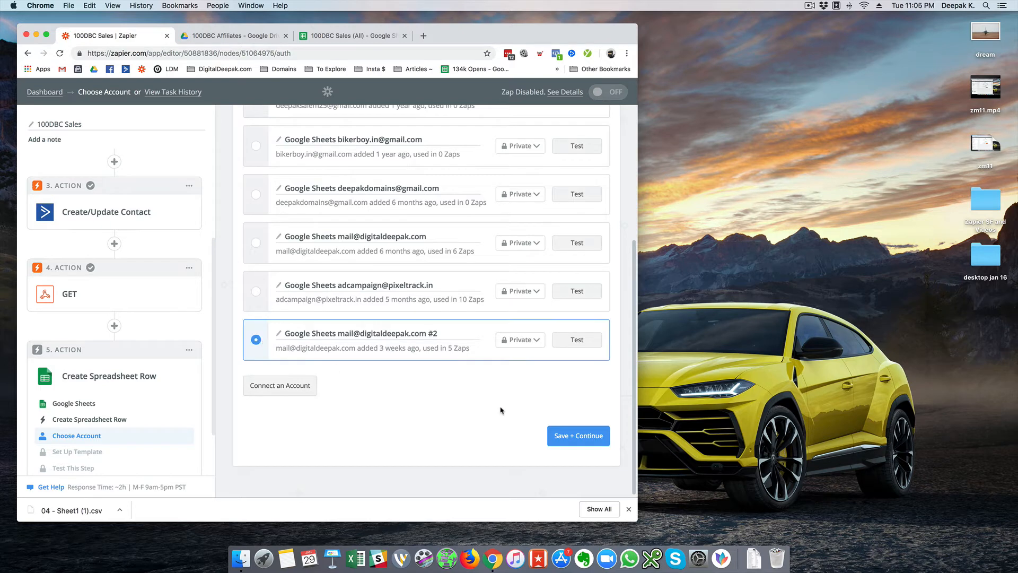
click(561, 429)
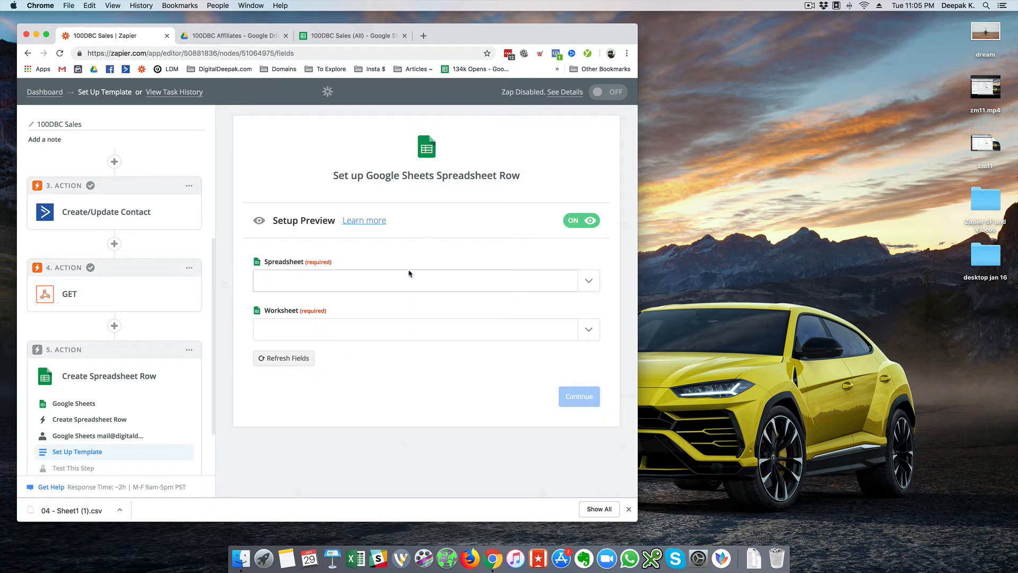
- Target the 100DBC Sales (All) spreadsheet and its Sheet1 worksheet
click(409, 276)
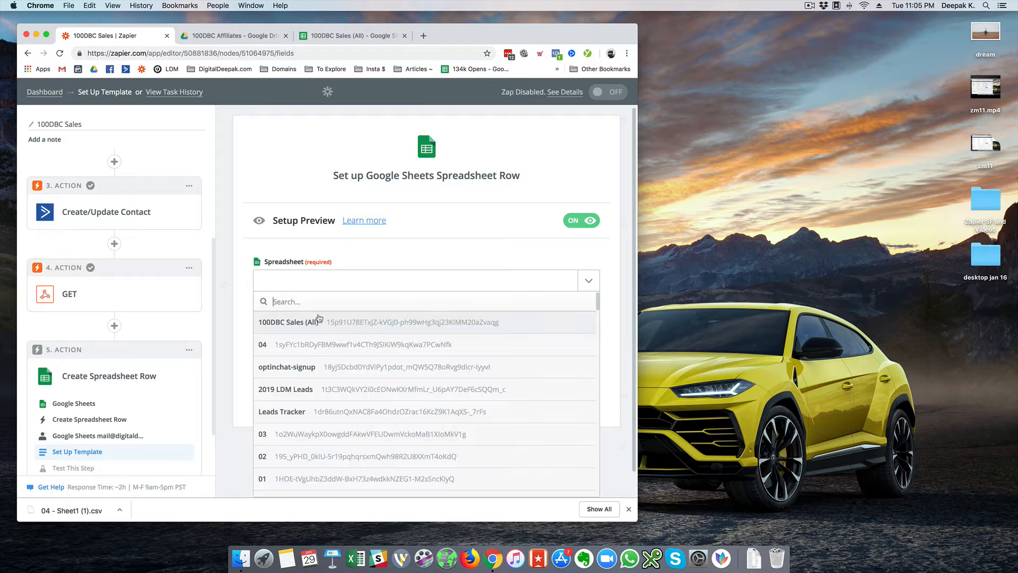
click(318, 320)
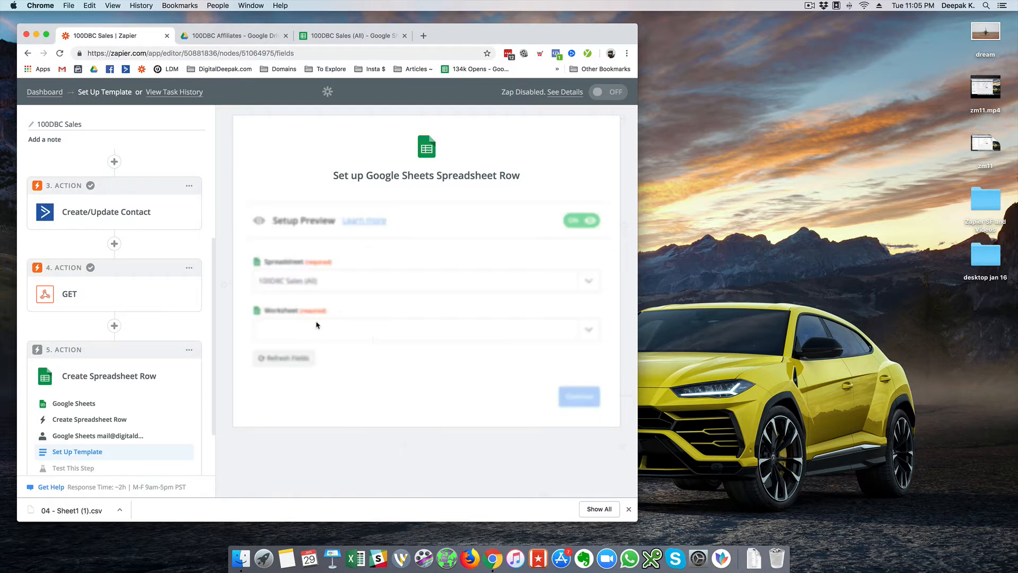
click(408, 335)
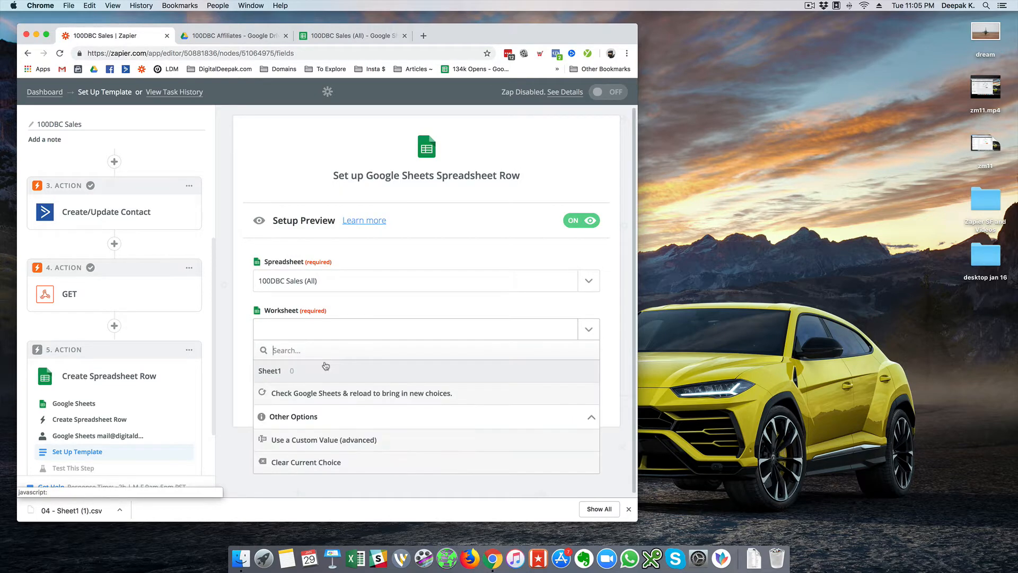
click(318, 366)
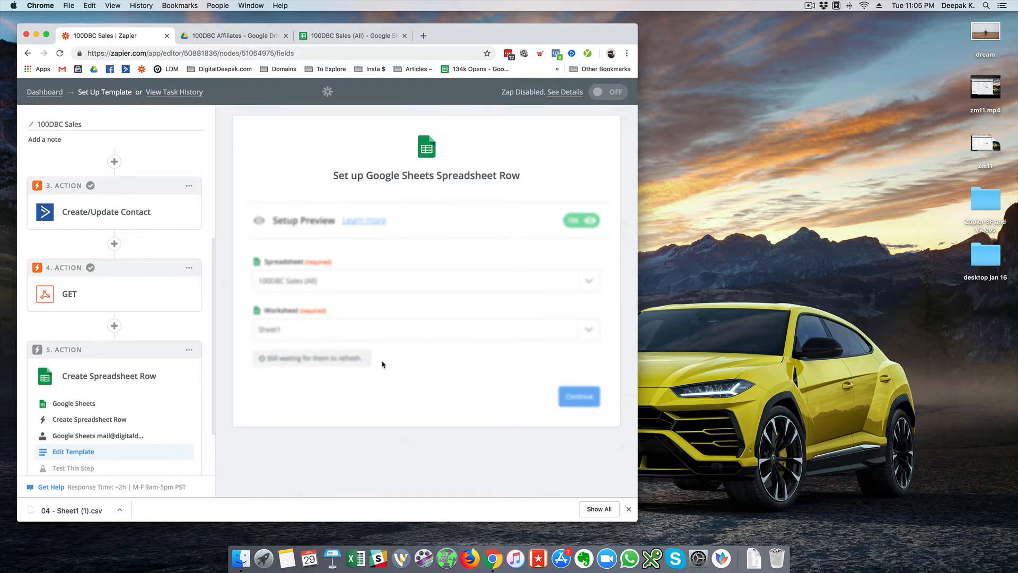
- Map Email, Name and Phone to the Catch Hook buyer's email, name and phone
scroll(334, 352, down, 2)
scroll(334, 352, down, 3)
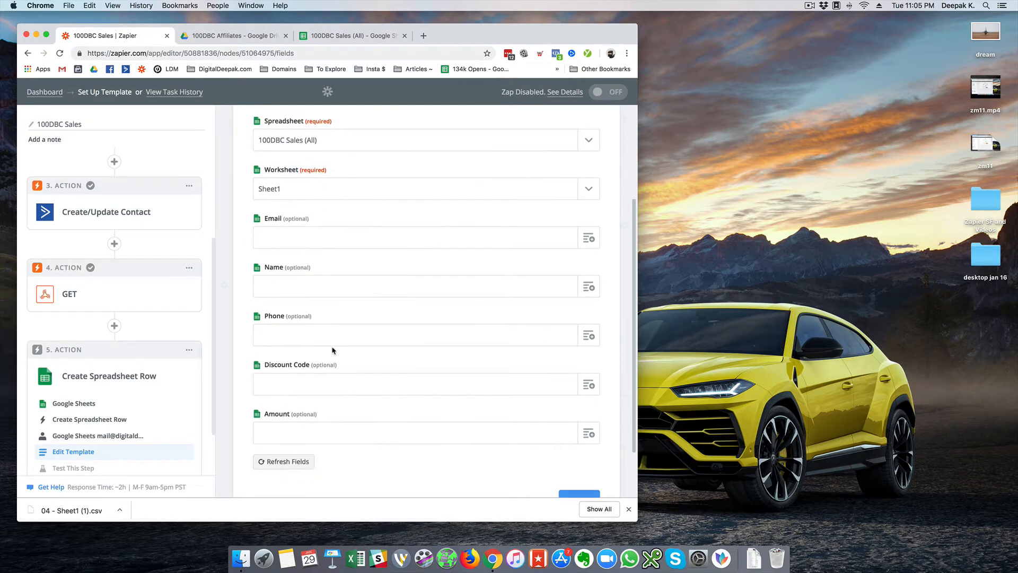
click(592, 241)
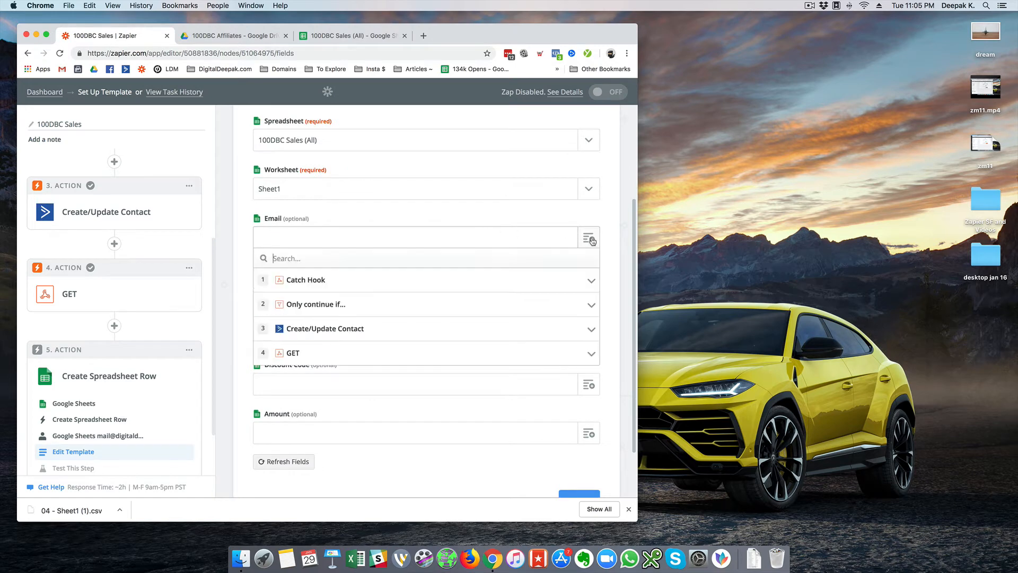
click(351, 289)
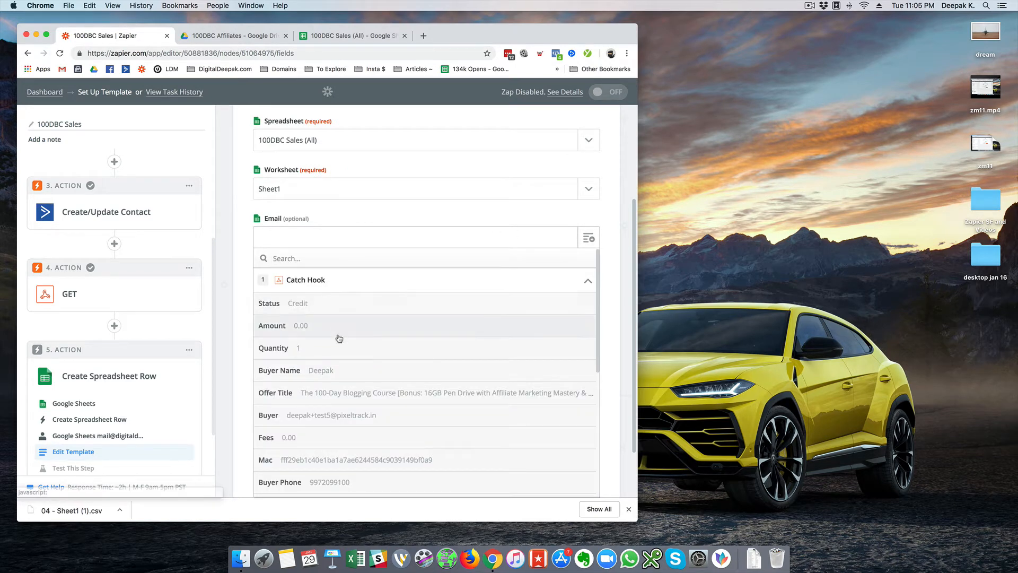
scroll(327, 367, down, 3)
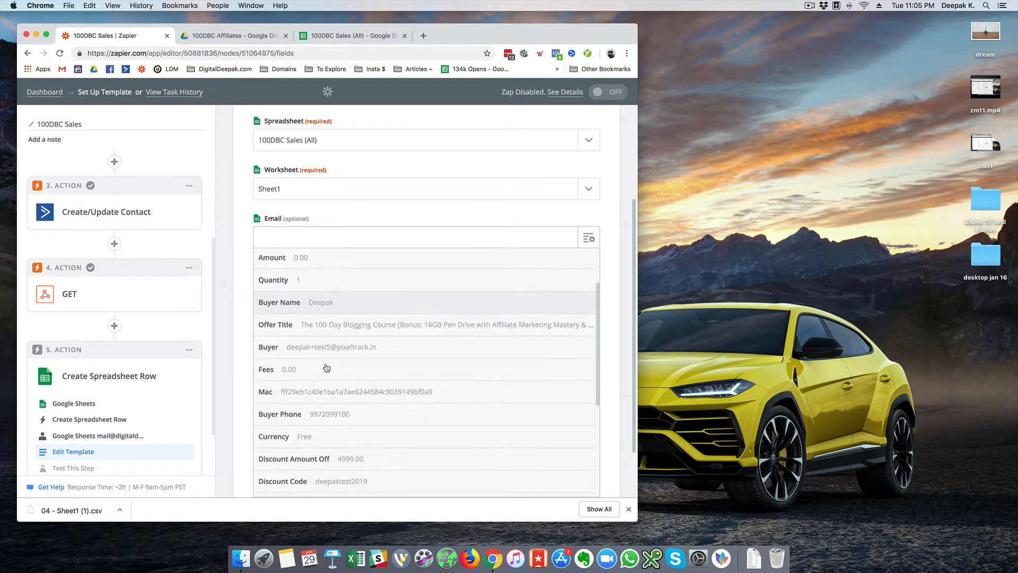
click(348, 348)
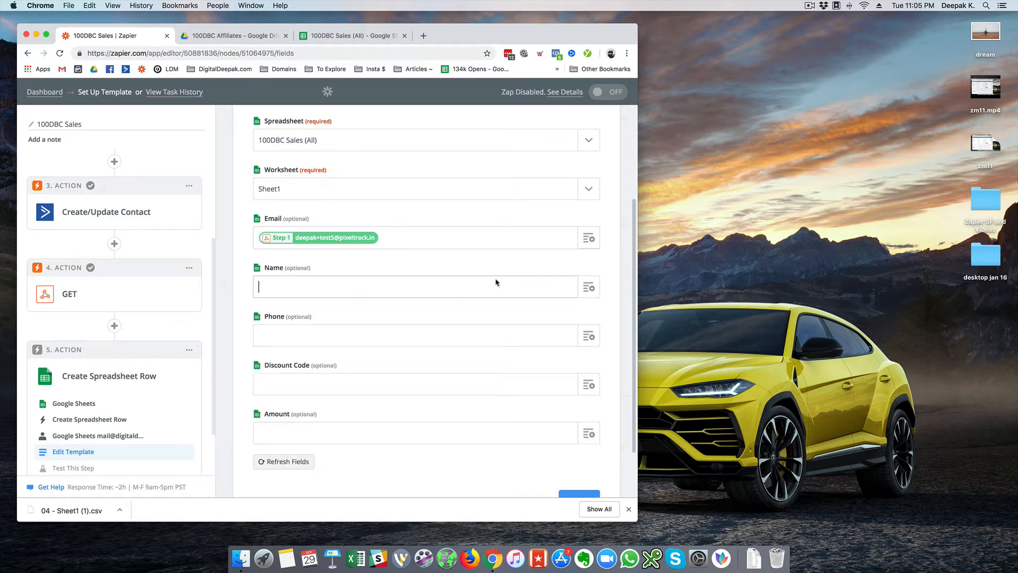
click(588, 288)
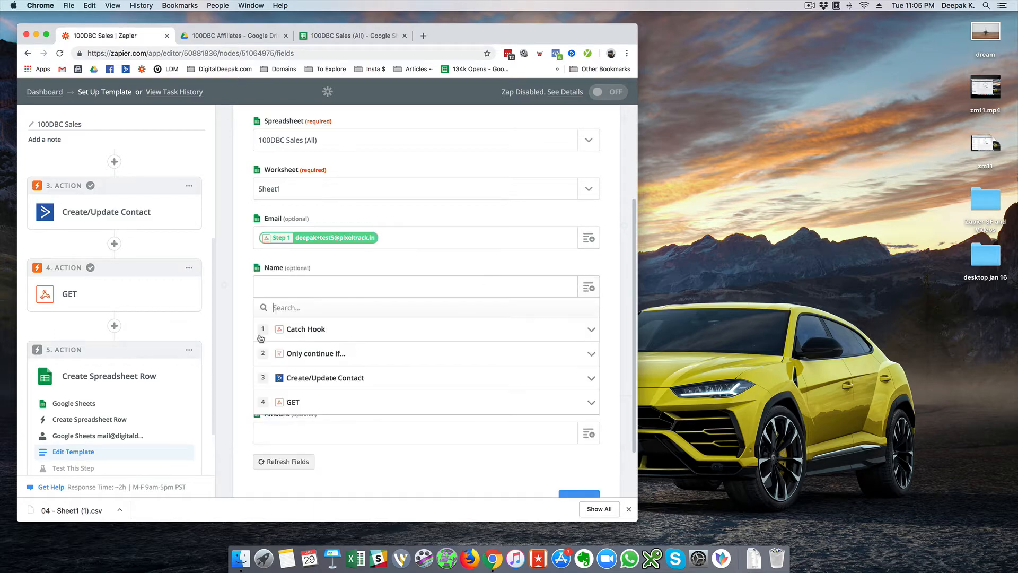
click(303, 333)
scroll(318, 366, down, 3)
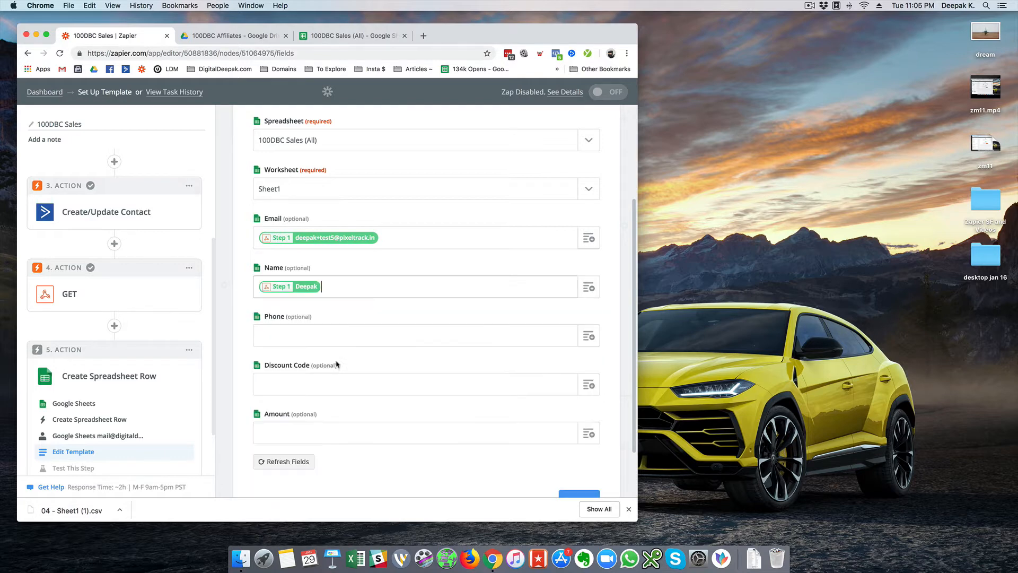
click(387, 352)
click(588, 336)
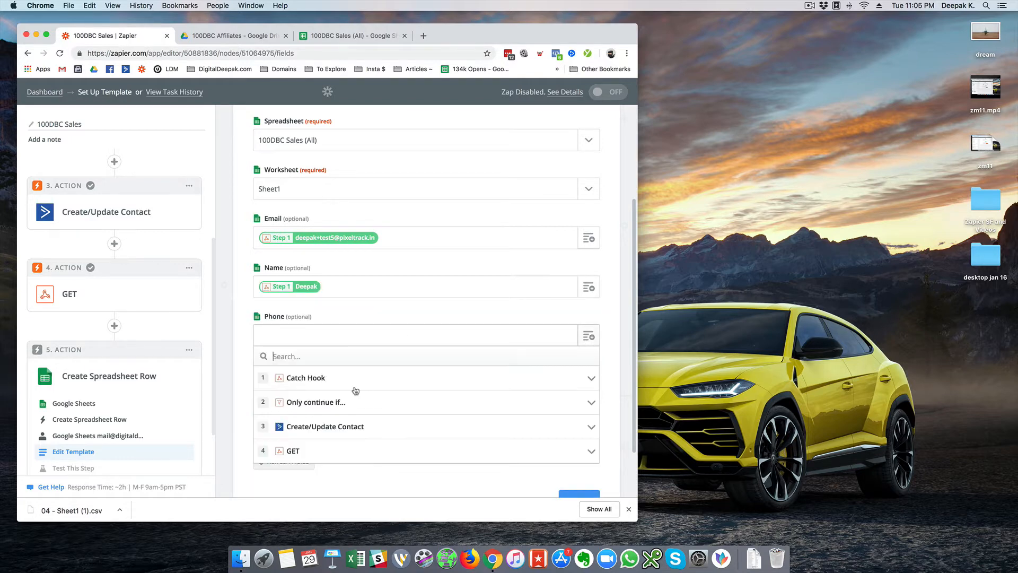
click(313, 386)
scroll(318, 404, down, 5)
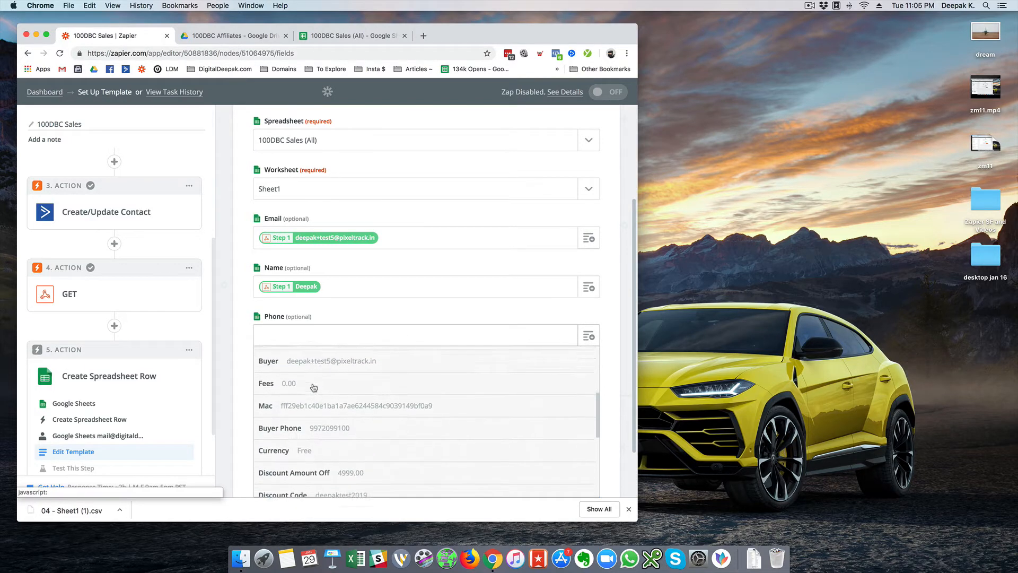
click(326, 413)
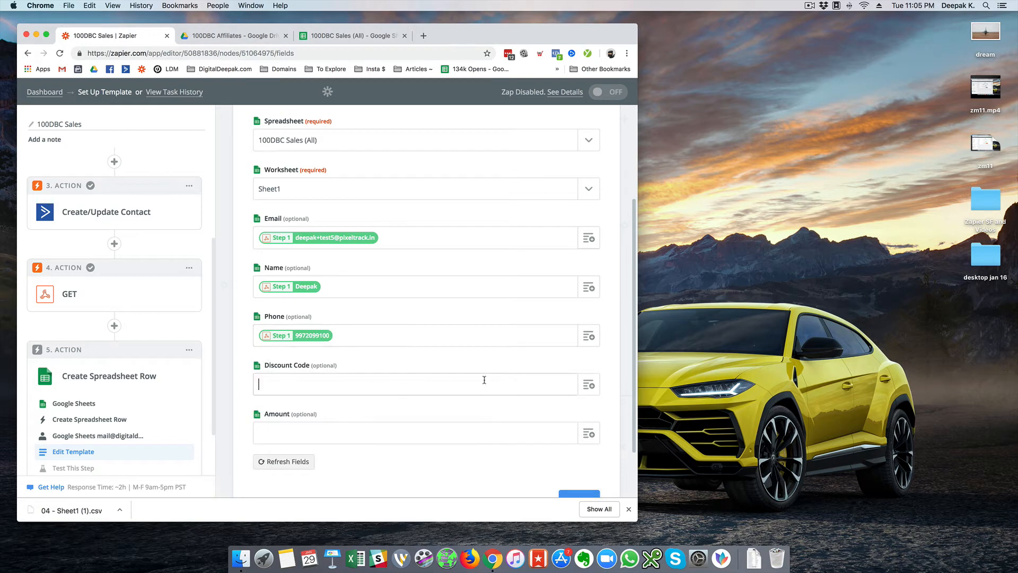
- Map Discount Code and Amount from the Catch Hook sale data and continue to testing
click(587, 386)
click(313, 427)
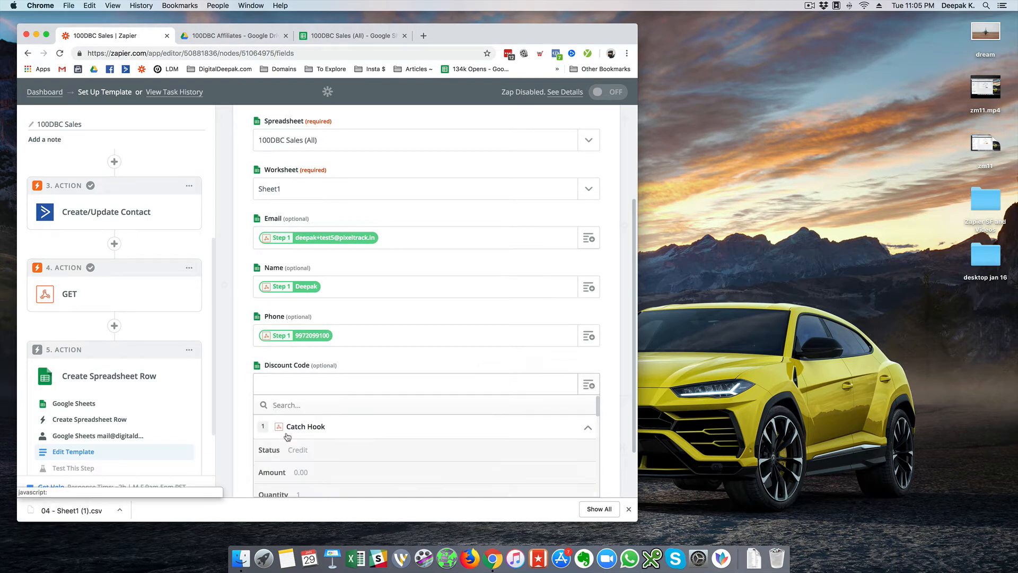
scroll(330, 455, down, 10)
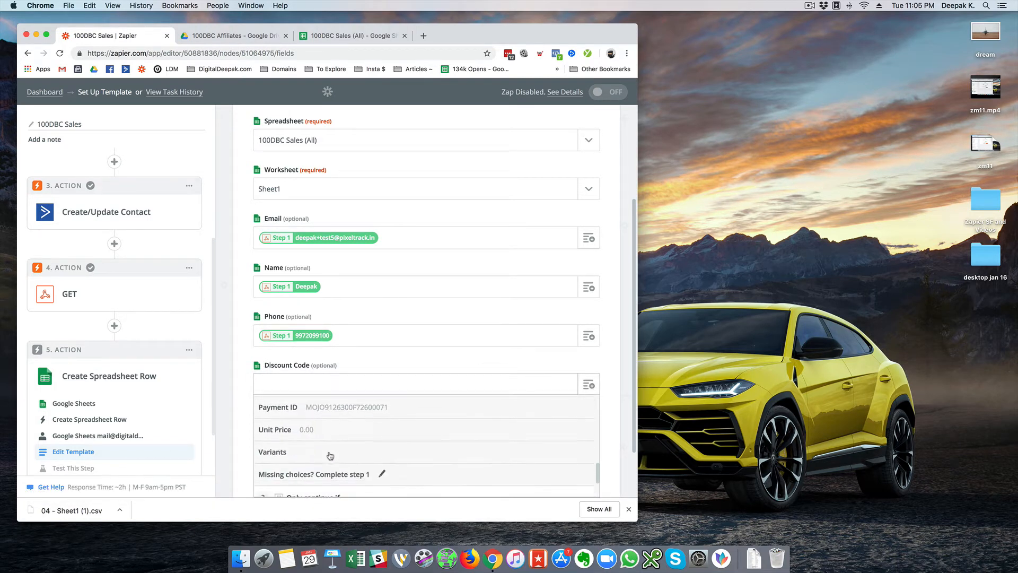
scroll(330, 456, up, 5)
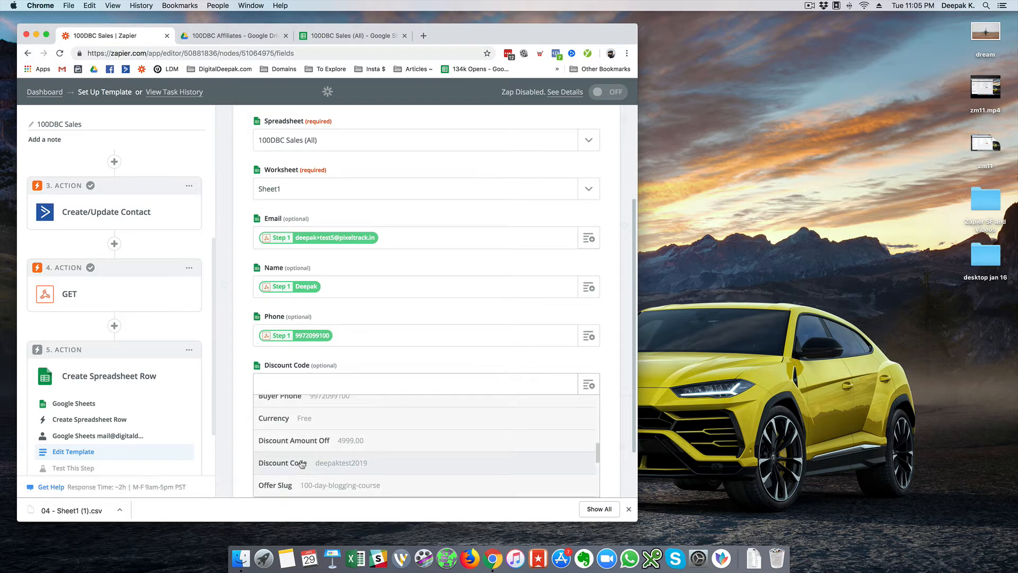
click(305, 460)
click(334, 427)
scroll(480, 418, down, 3)
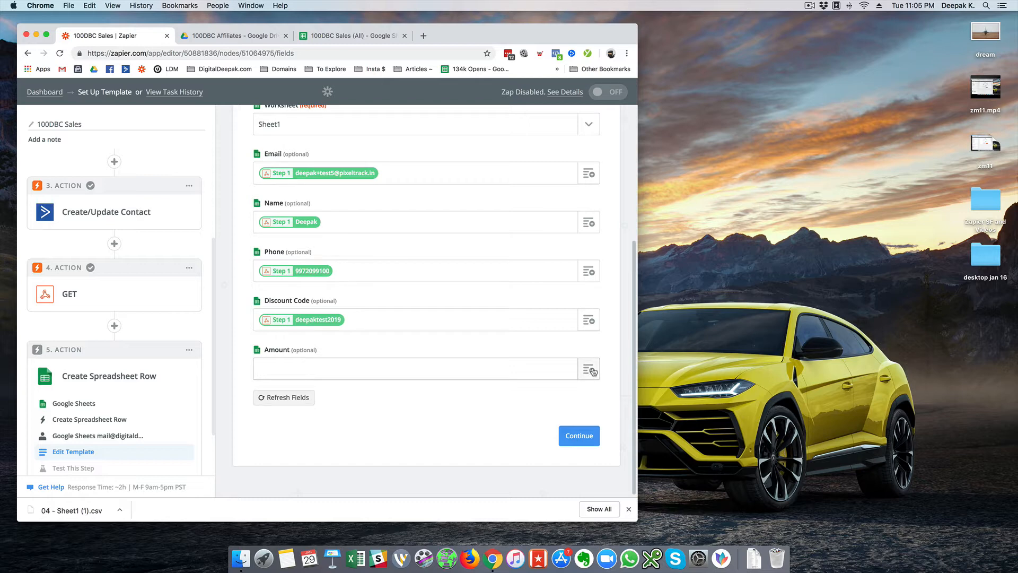
click(589, 369)
click(354, 416)
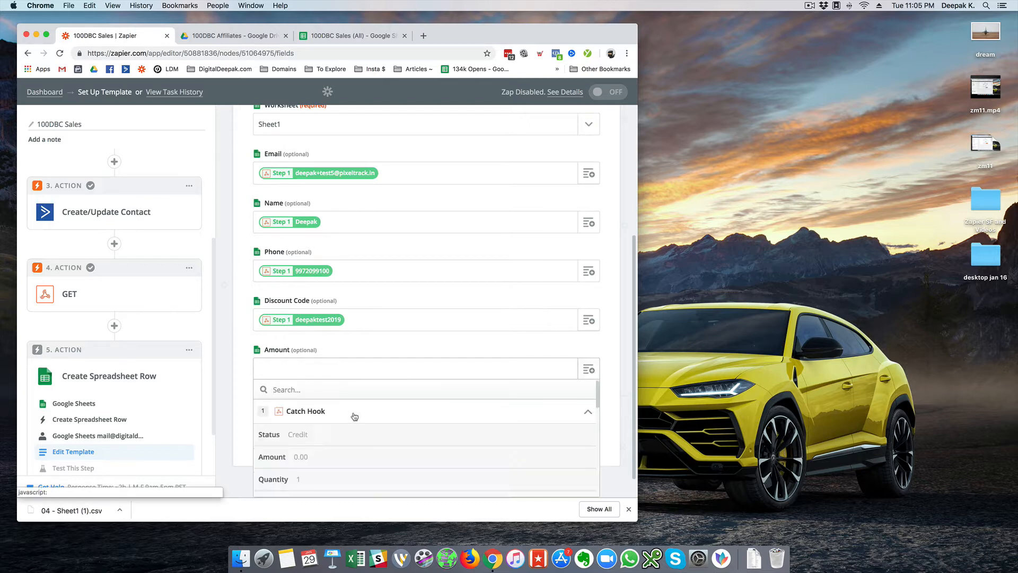
click(311, 444)
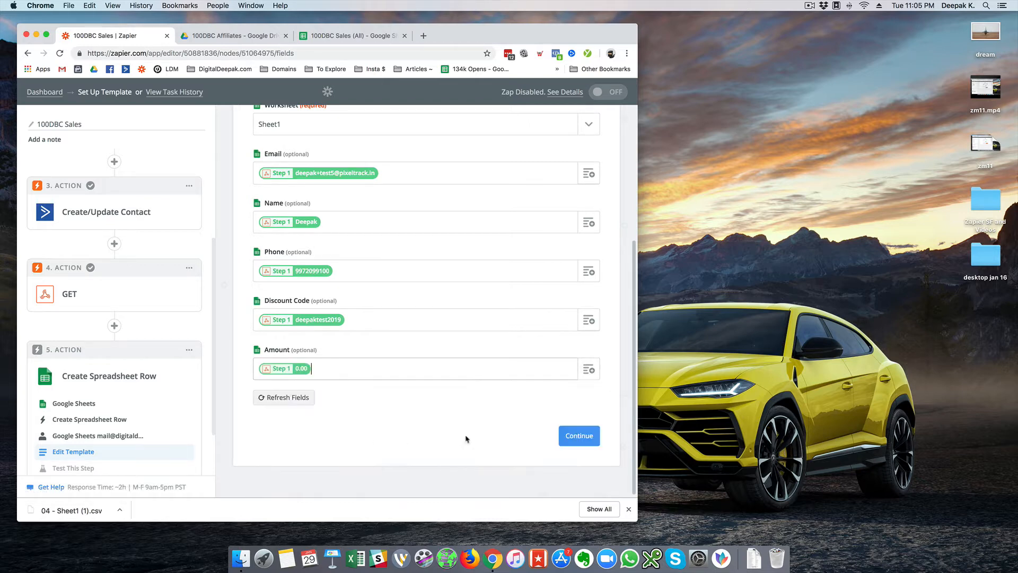
click(578, 435)
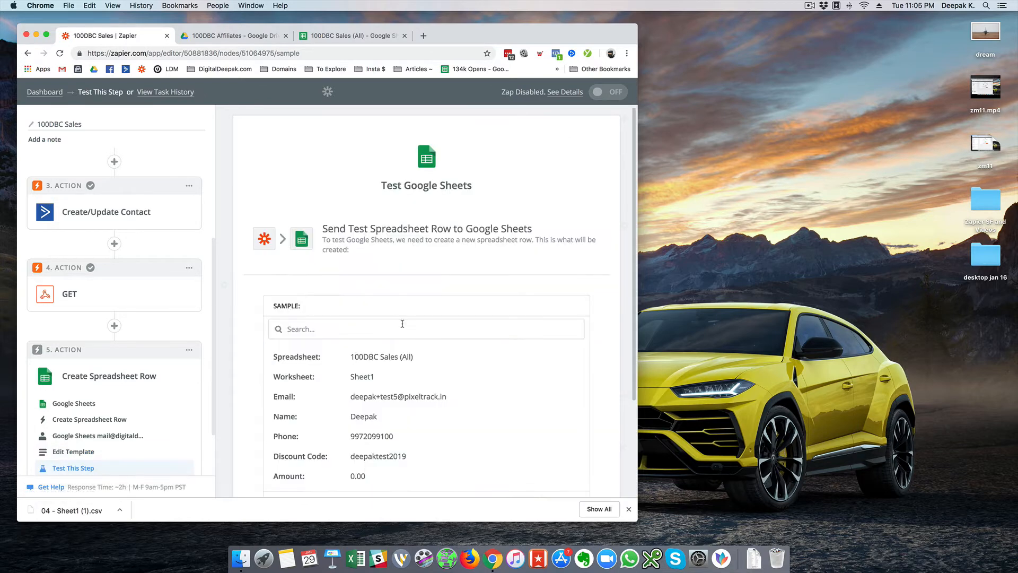
- Send a test row to the sheet, confirm row 2, and widen column A
scroll(408, 329, down, 3)
click(511, 417)
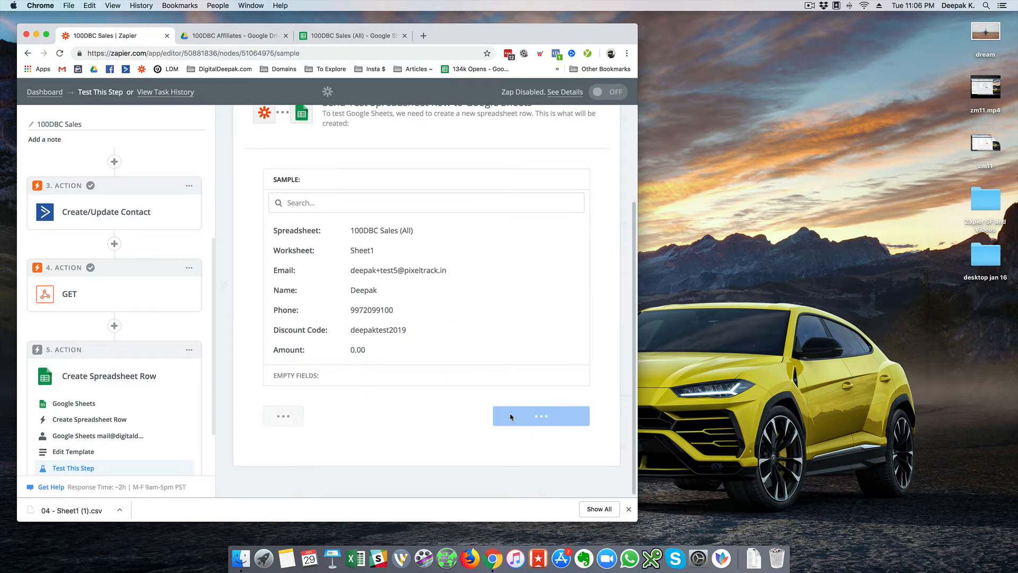
click(358, 38)
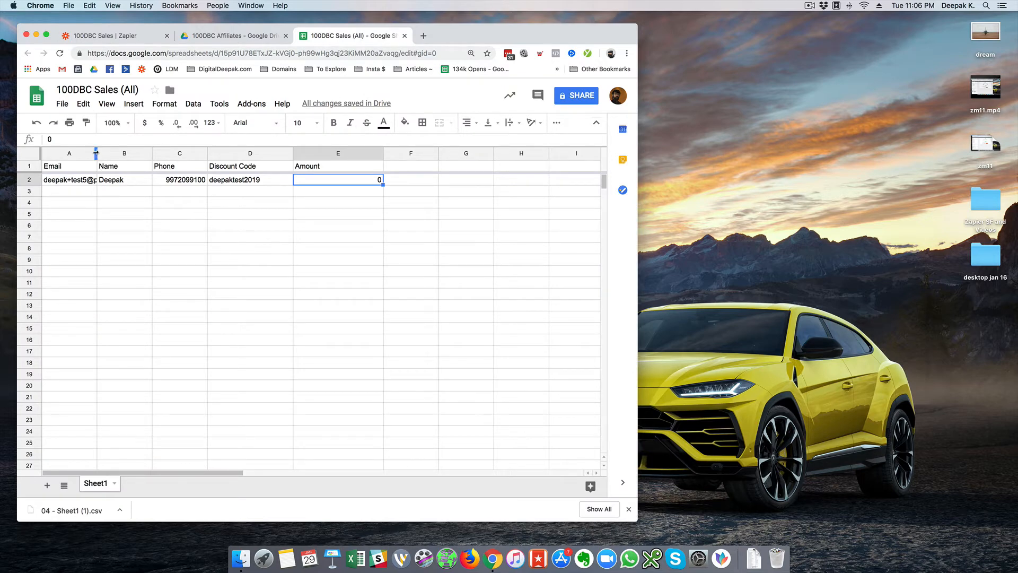
drag(96, 152, 152, 152)
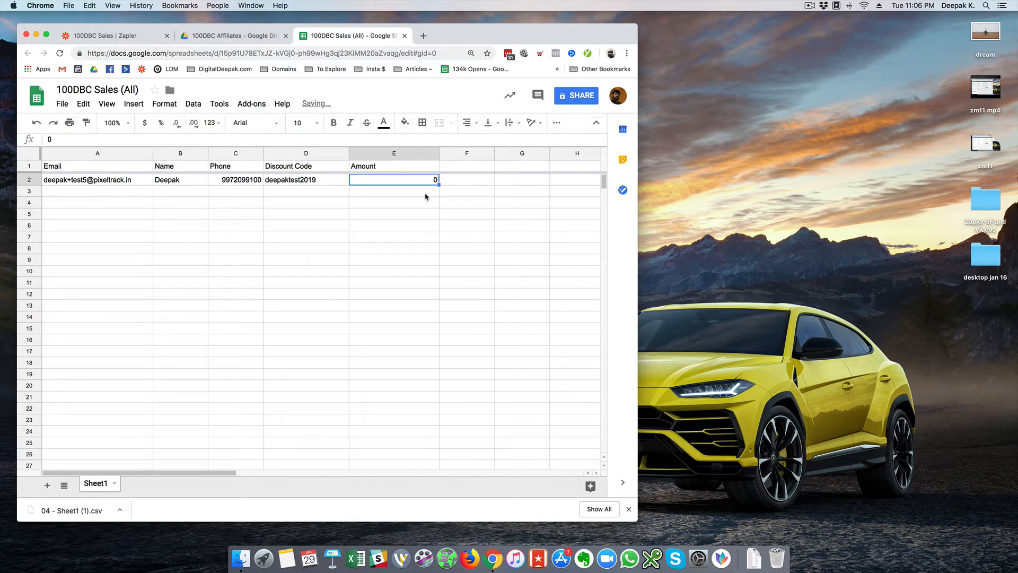
click(426, 193)
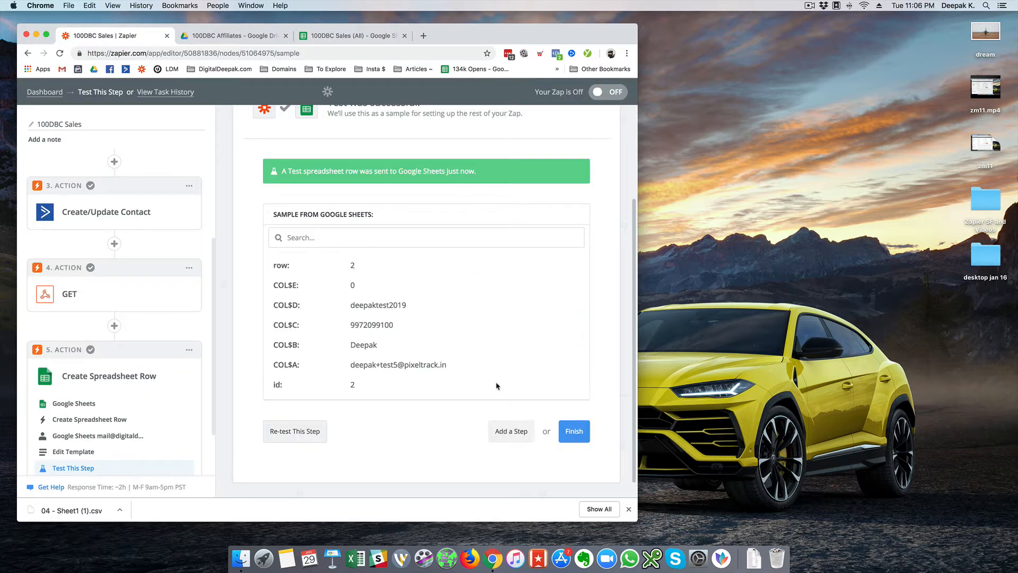
- Finish the zap, turn it ON, and view it on the Funnel - 100DBC dashboard
click(574, 431)
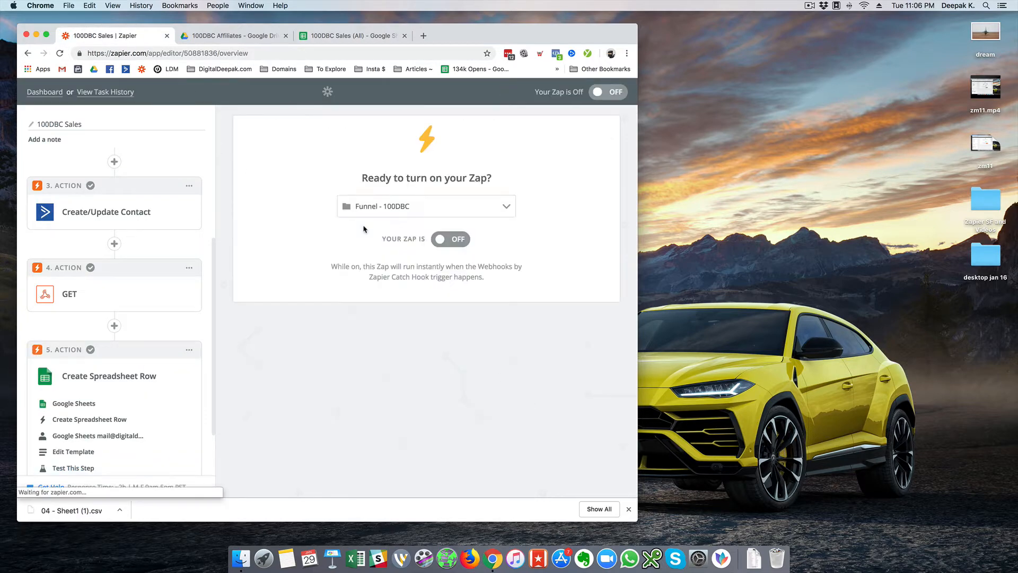
click(450, 239)
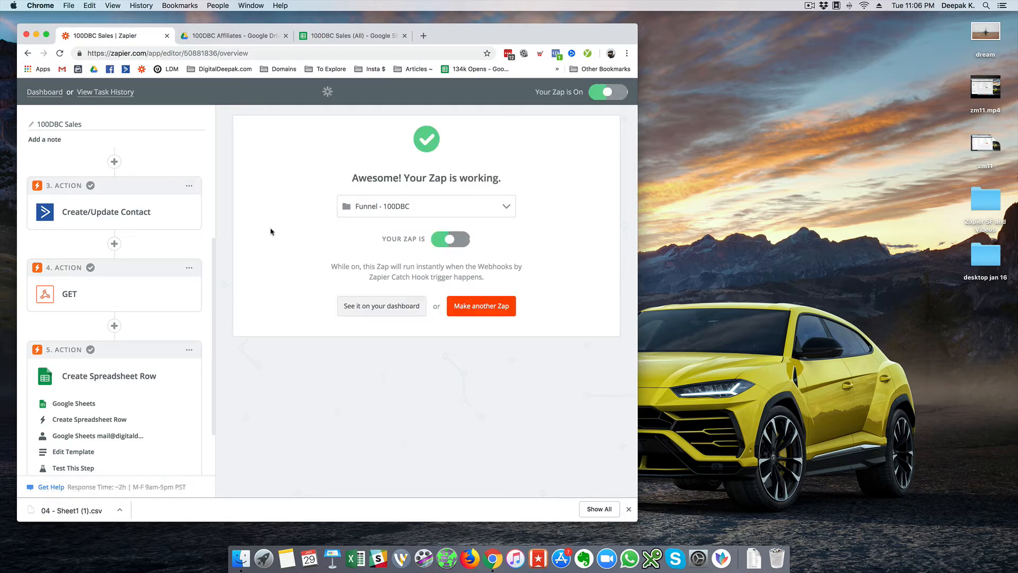
click(363, 307)
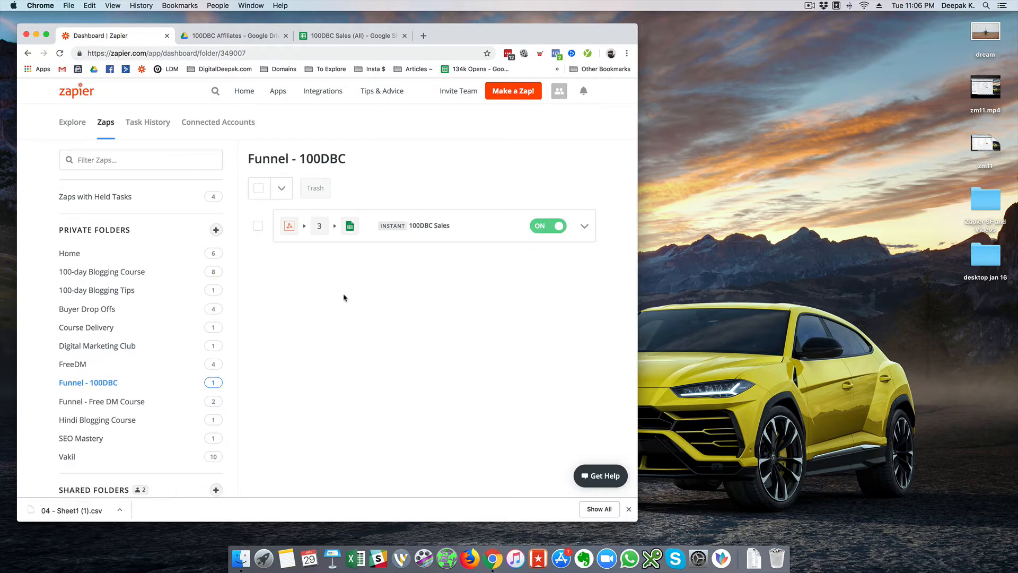
- Start a new zap named with the affiliate's full name and open the trigger app list
click(507, 98)
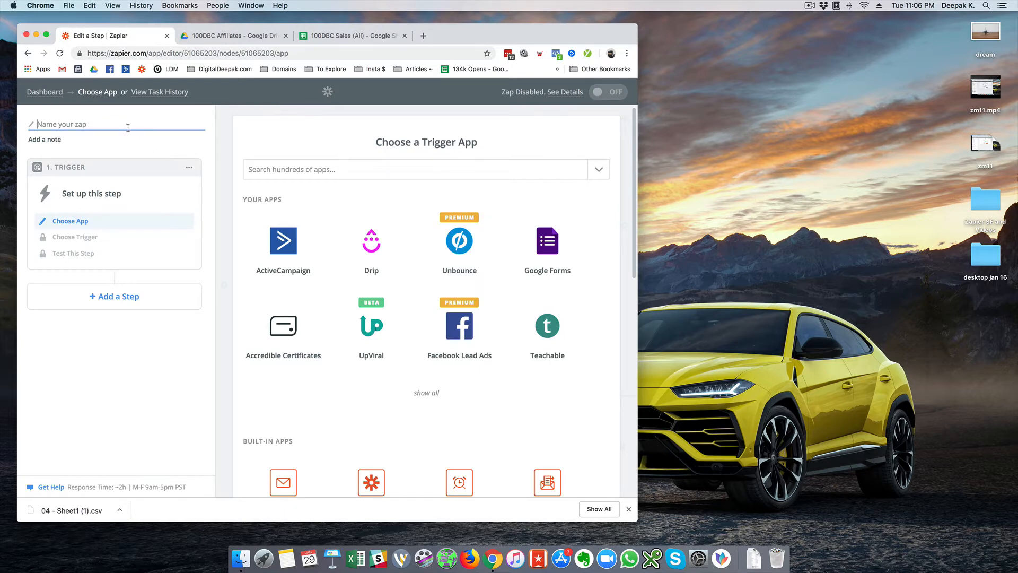
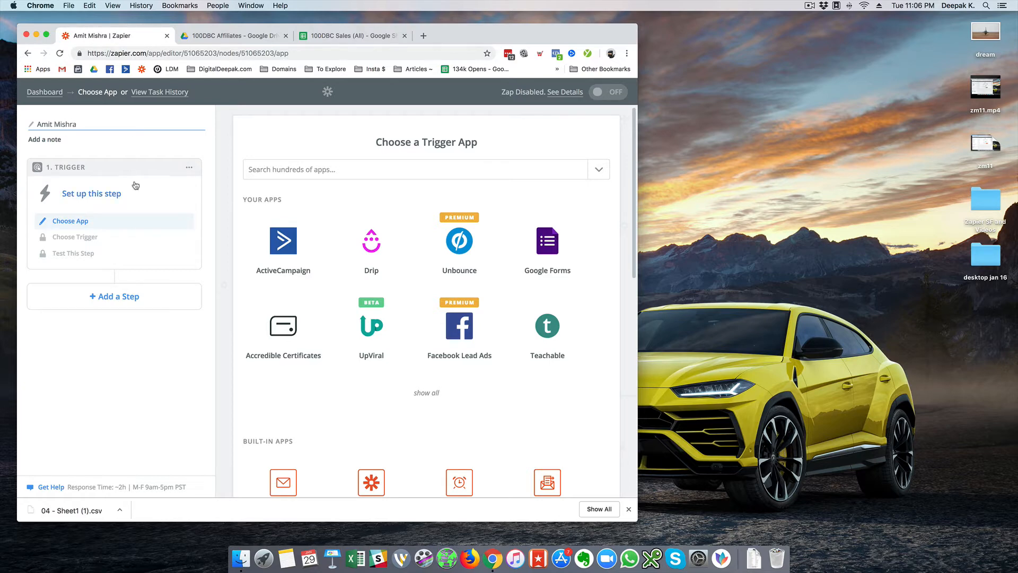
click(305, 170)
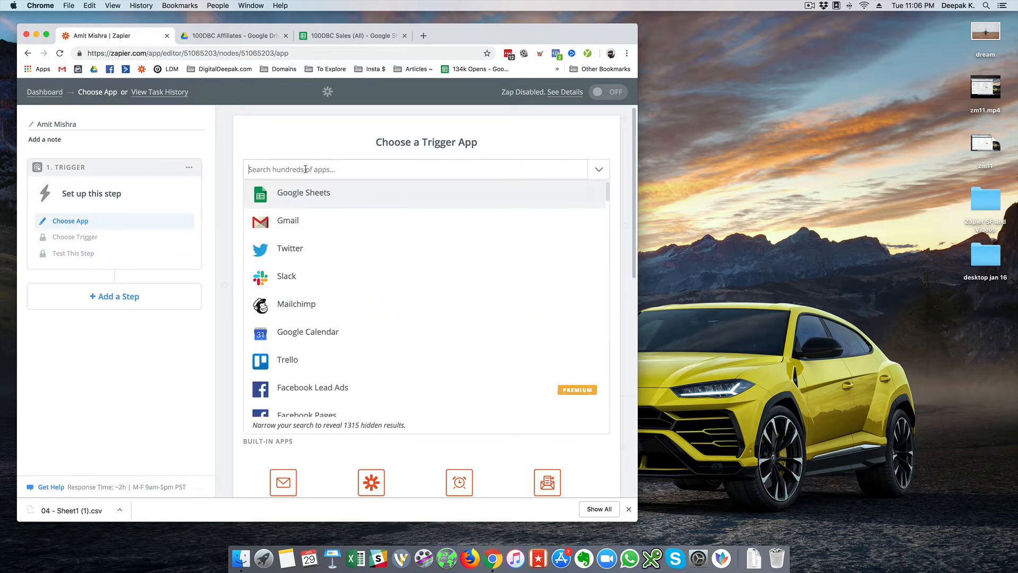
- Set Google Sheets New Spreadsheet Row as the trigger and save the connected Sheets account
click(310, 197)
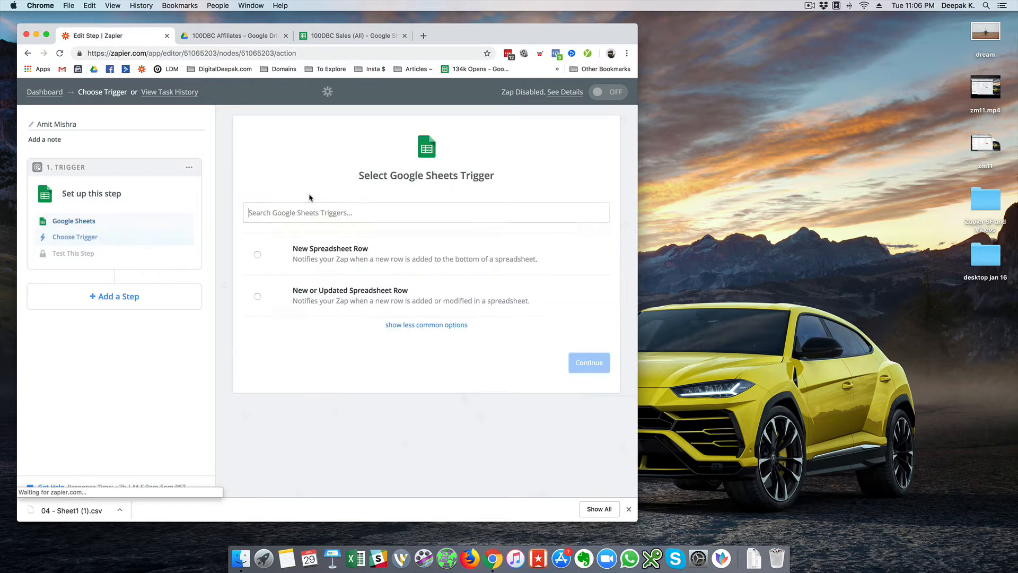
click(471, 267)
click(569, 365)
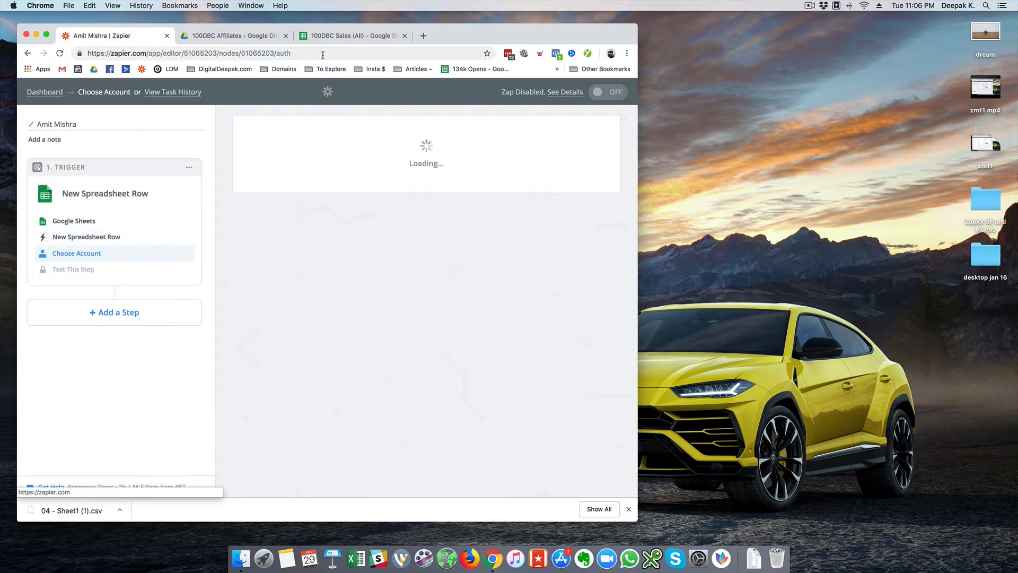
click(326, 37)
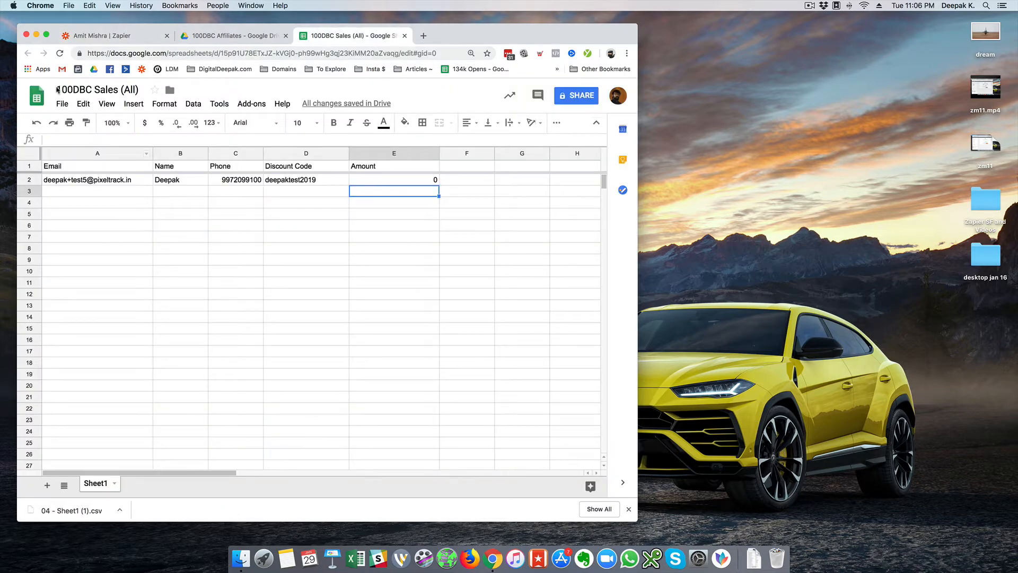
click(87, 33)
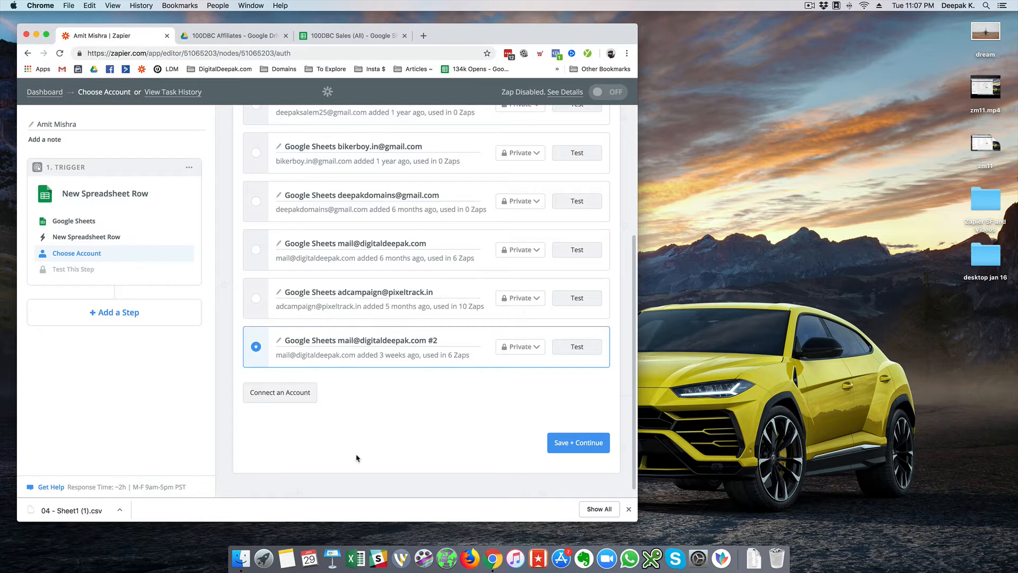
click(567, 443)
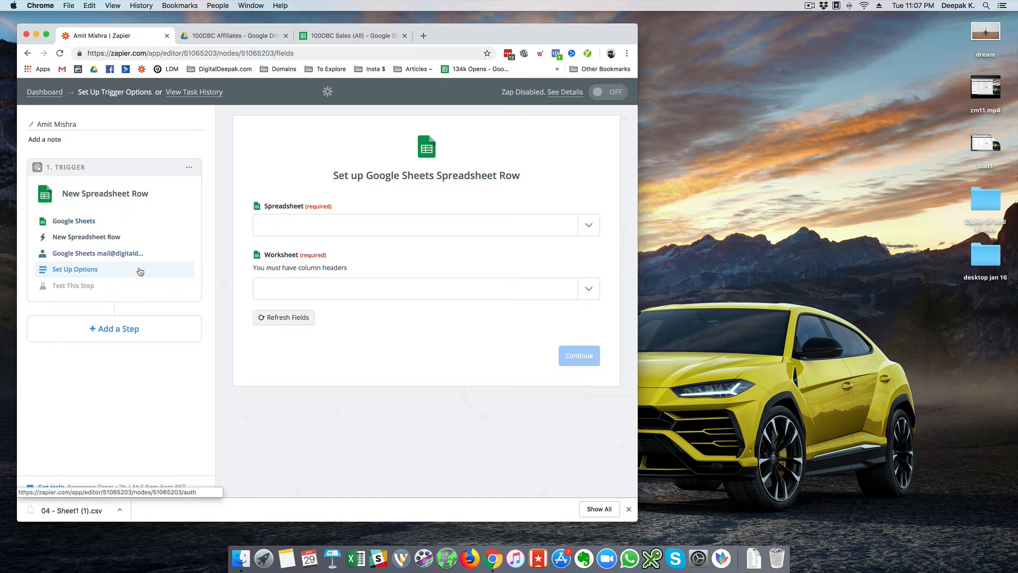
click(355, 37)
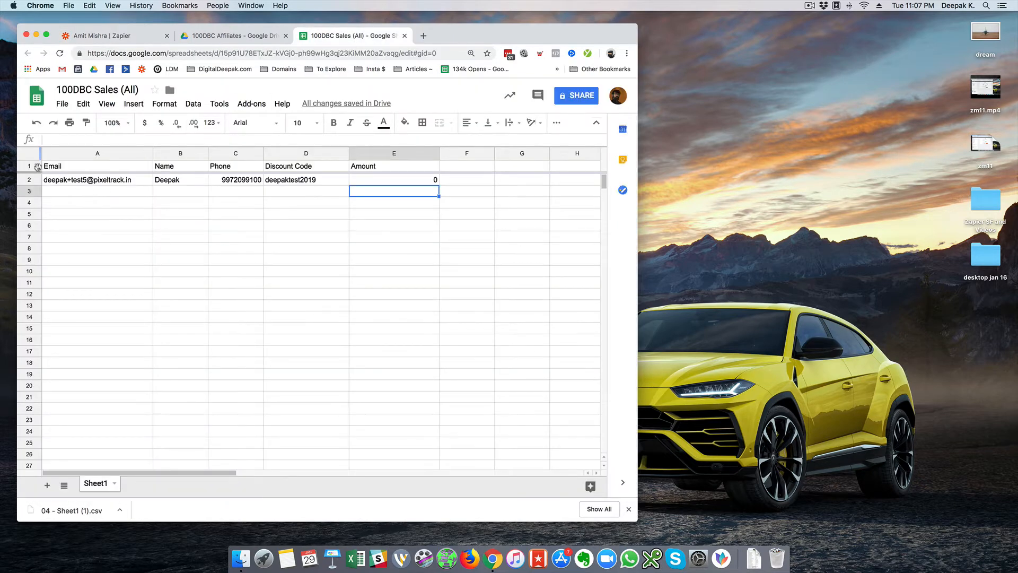
- Fill the 100DBC Sales (All) header row (row 1) with light green
click(36, 167)
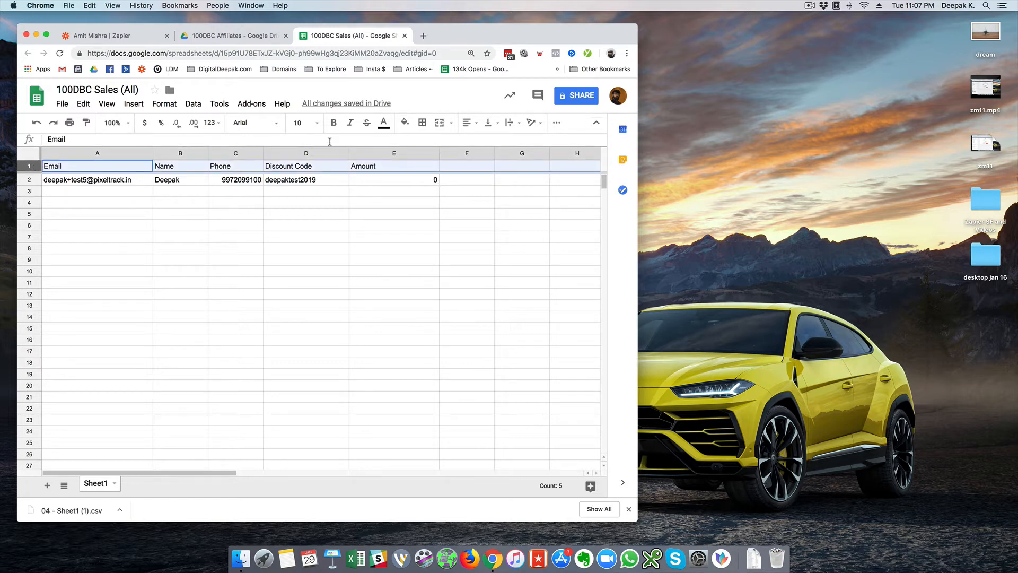
click(404, 122)
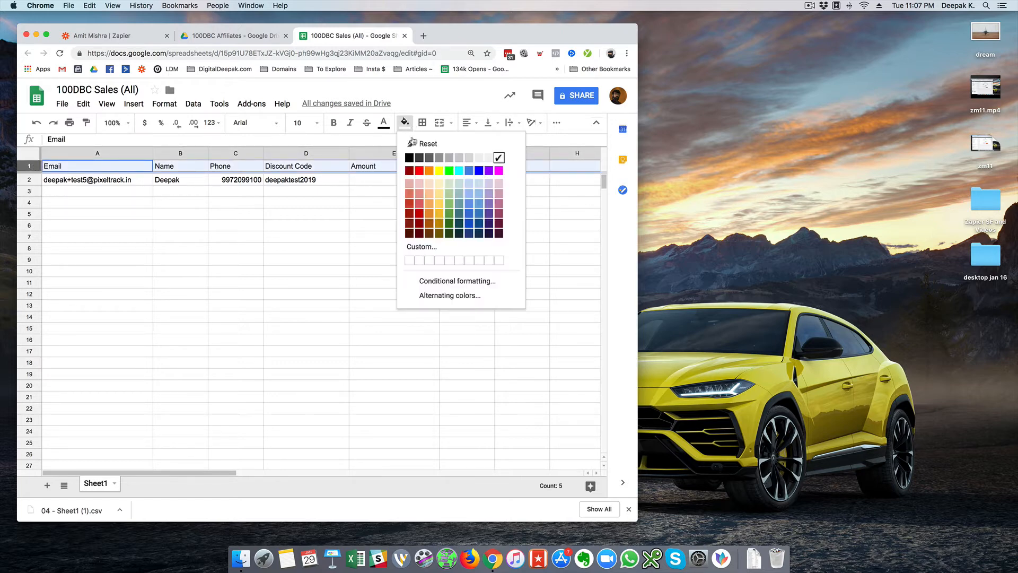
click(449, 183)
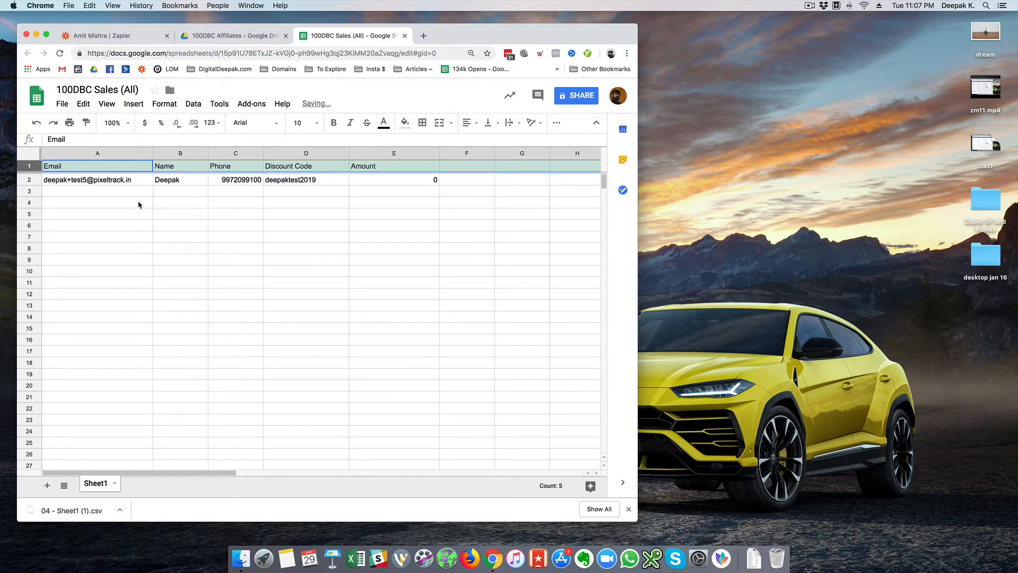
click(137, 195)
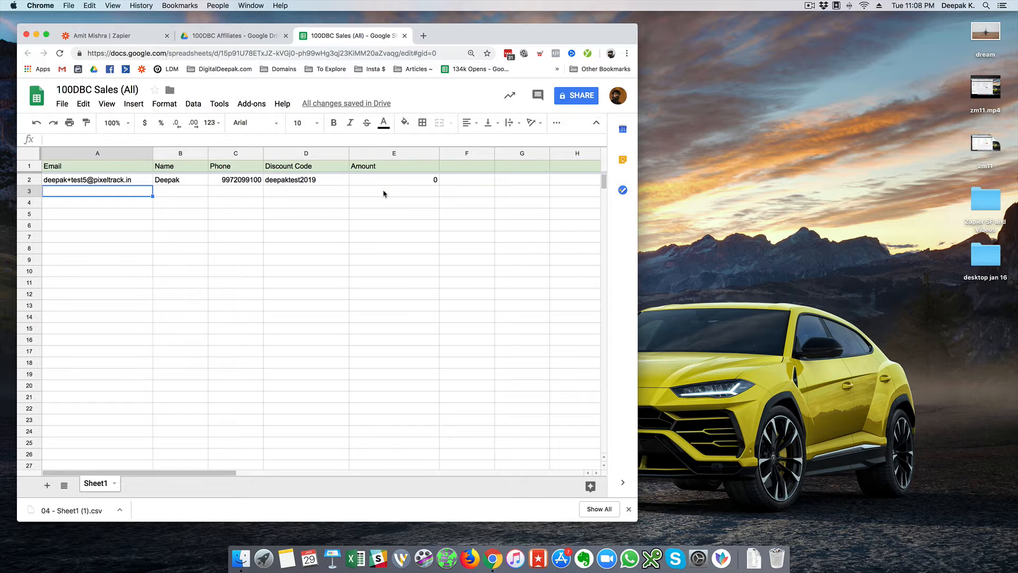
click(117, 39)
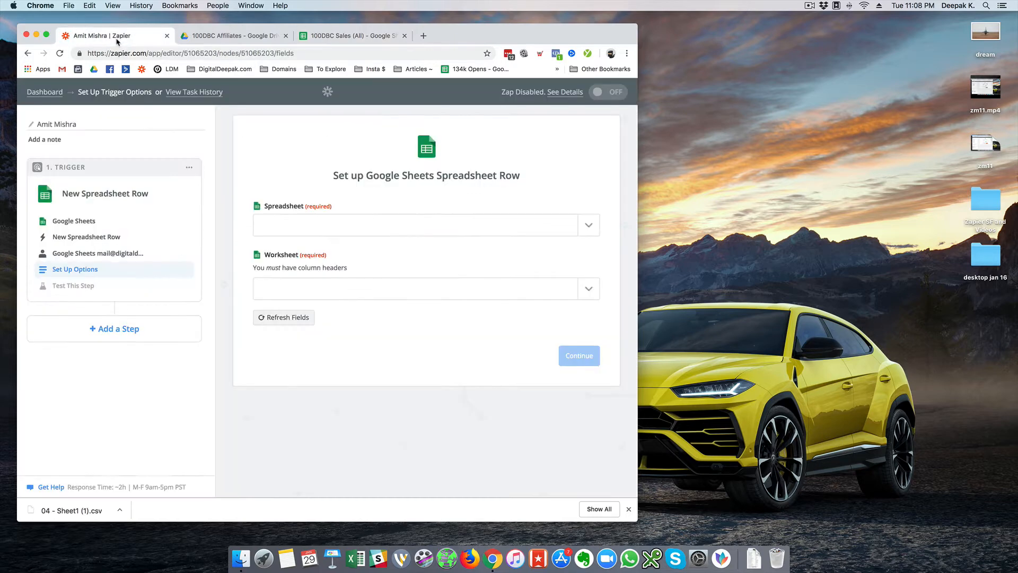
- Point the trigger at Sheet1 of the 100DBC Sales (All) spreadsheet and refresh its fields
click(377, 232)
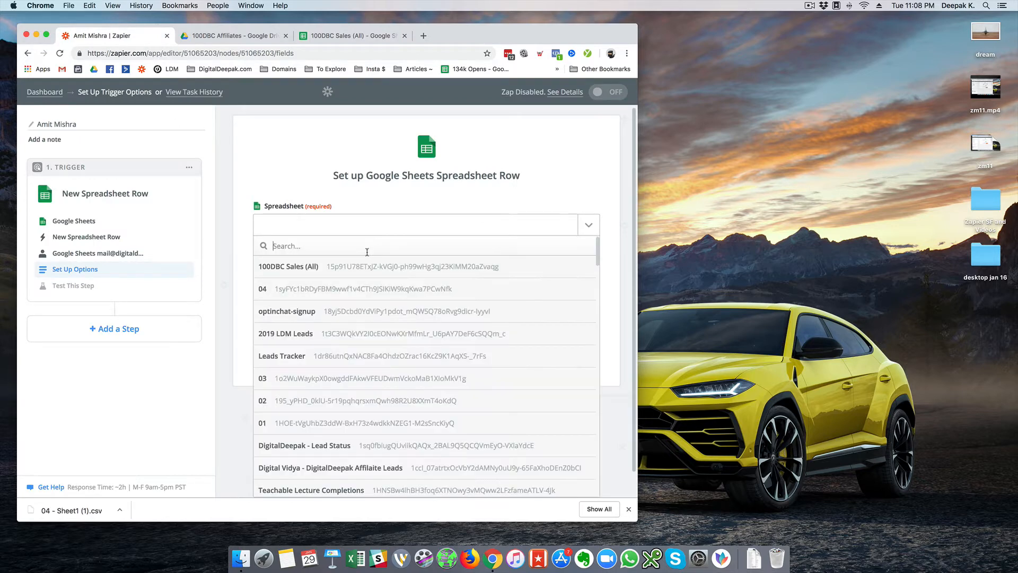
click(365, 263)
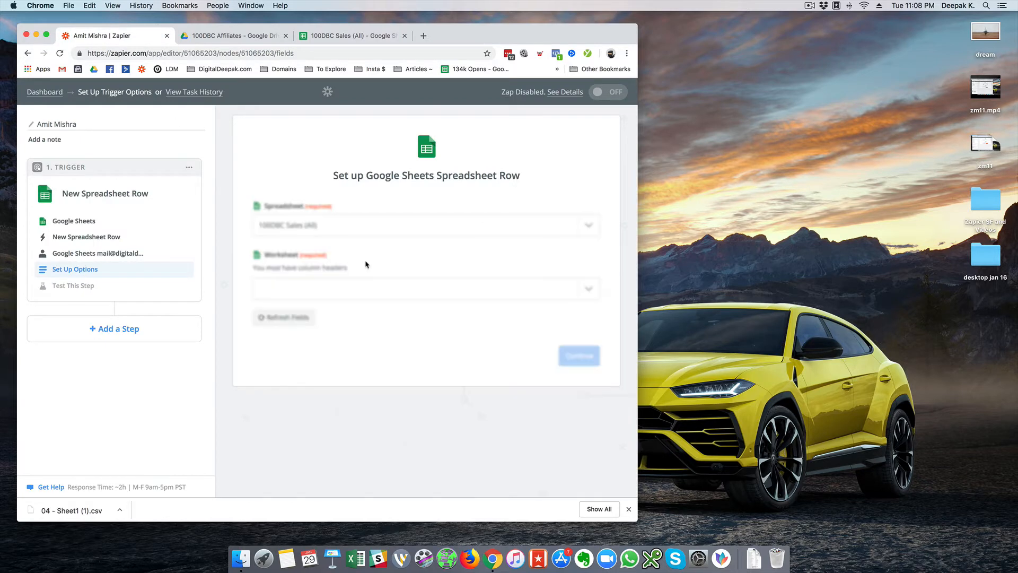
click(407, 289)
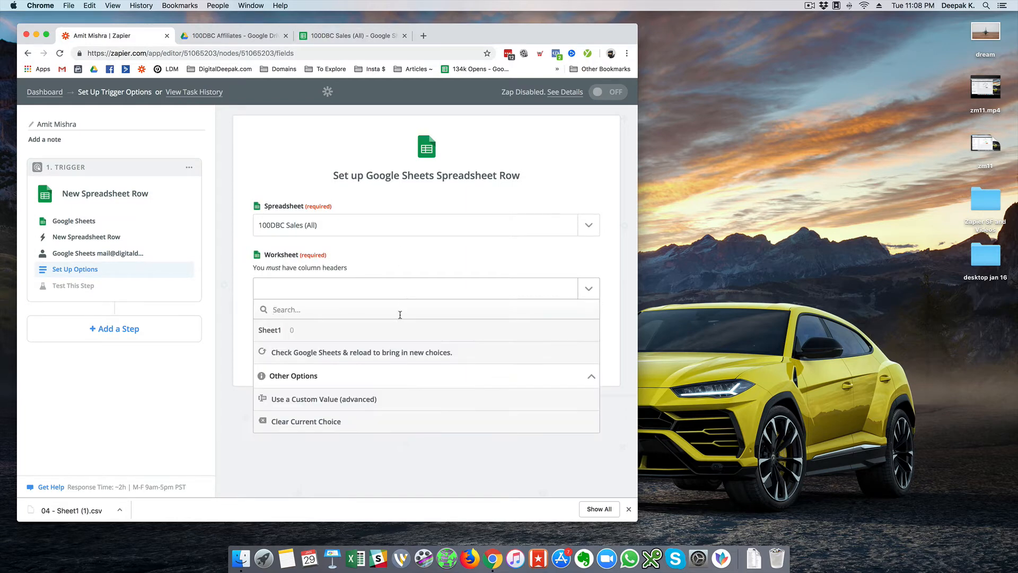
click(397, 332)
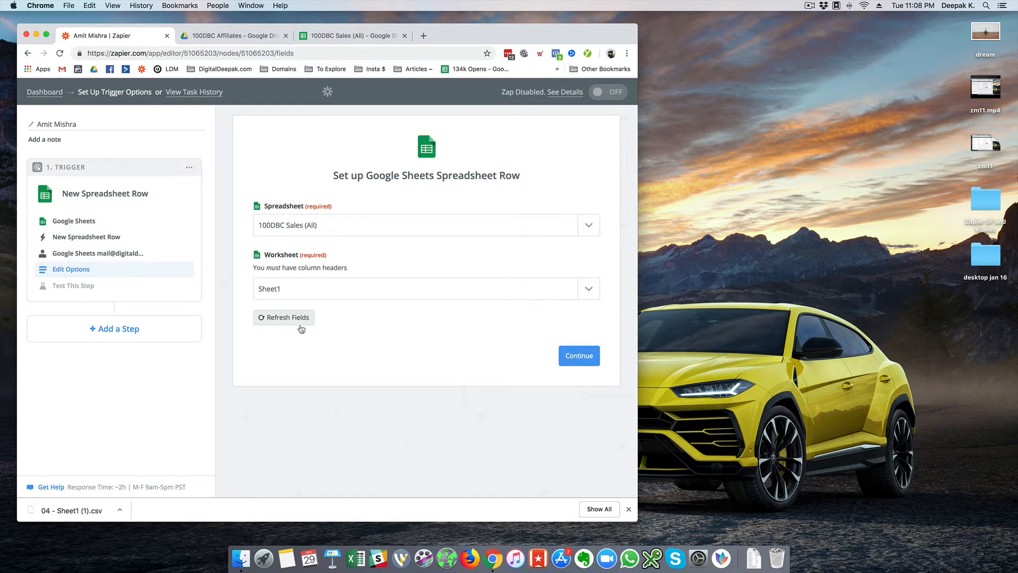
click(300, 322)
- Test the trigger and accept the pulled sample row, Spreadsheet Row A
click(573, 361)
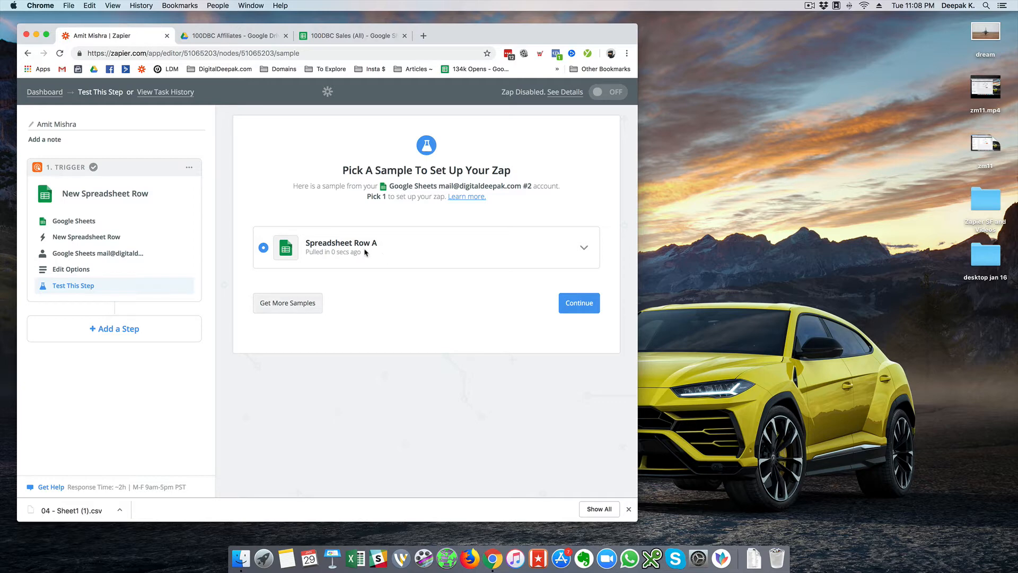
click(585, 250)
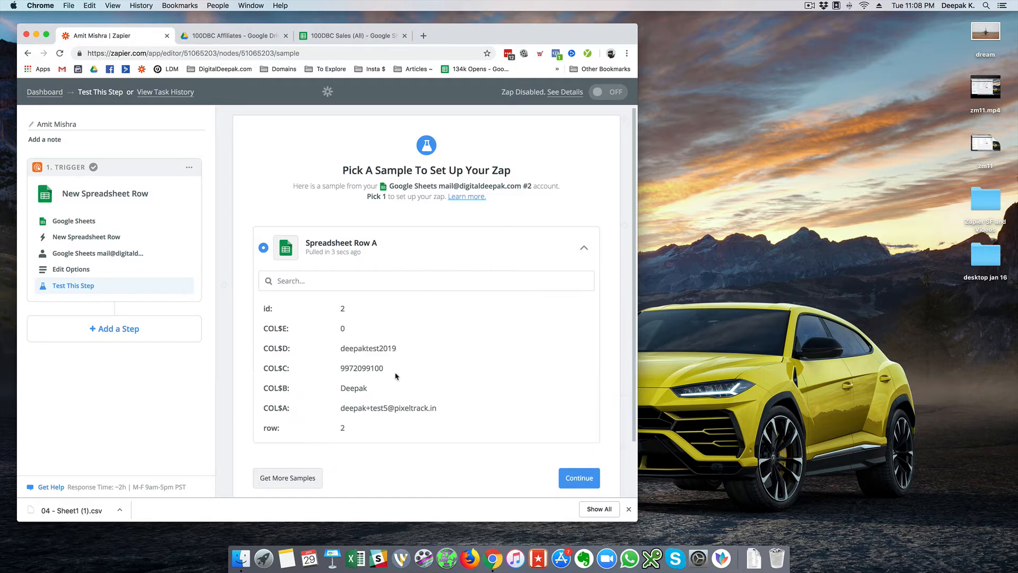
scroll(398, 371, down, 2)
click(563, 418)
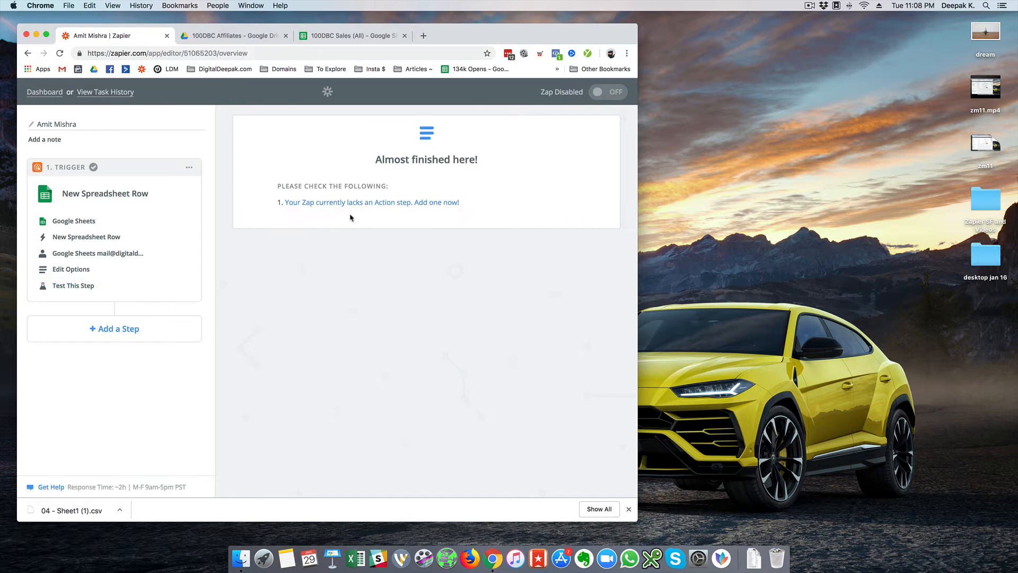
- Add an empty action step to the affiliate zap and return to the 100DBC Sales (All) sheet
click(366, 203)
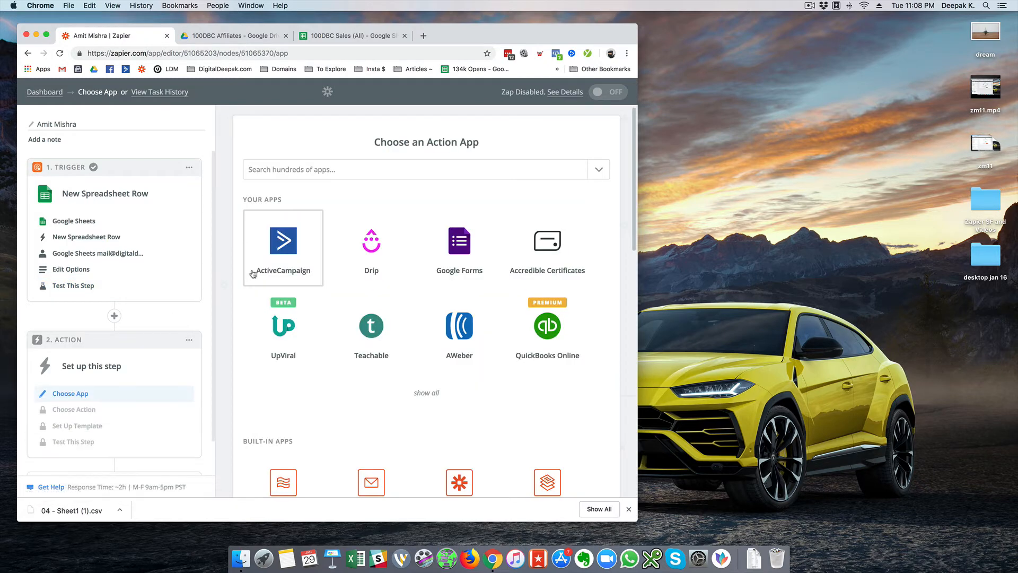
click(321, 41)
click(281, 42)
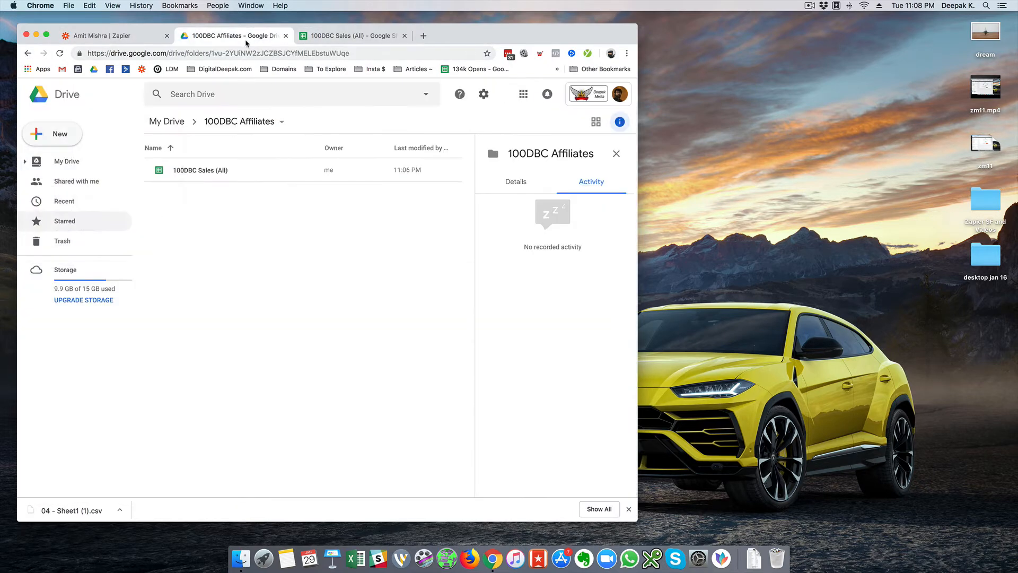
click(346, 40)
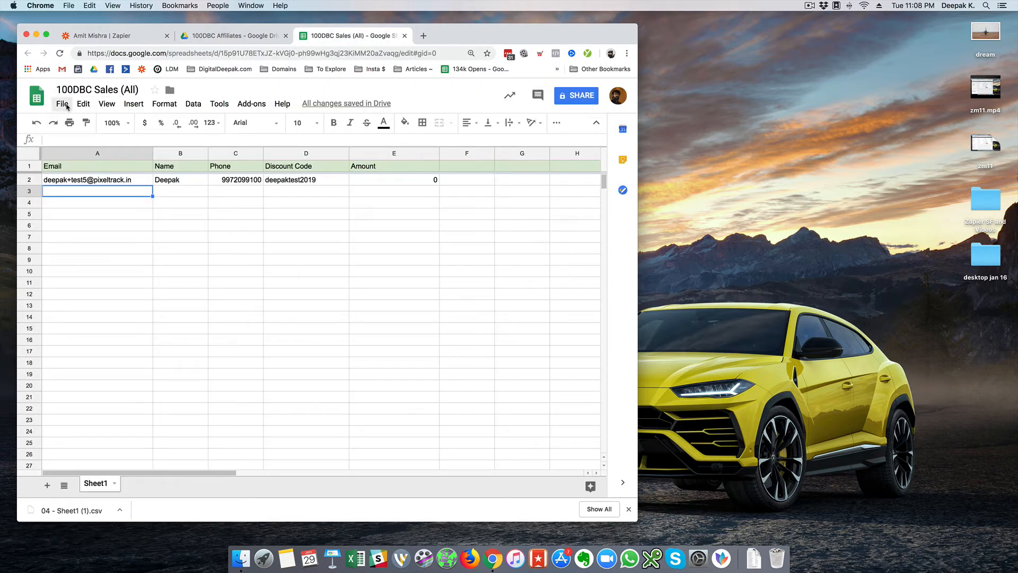
- Make a copy of 100DBC Sales (All) named after the affiliate in the 100DBC Affiliates folder
click(62, 103)
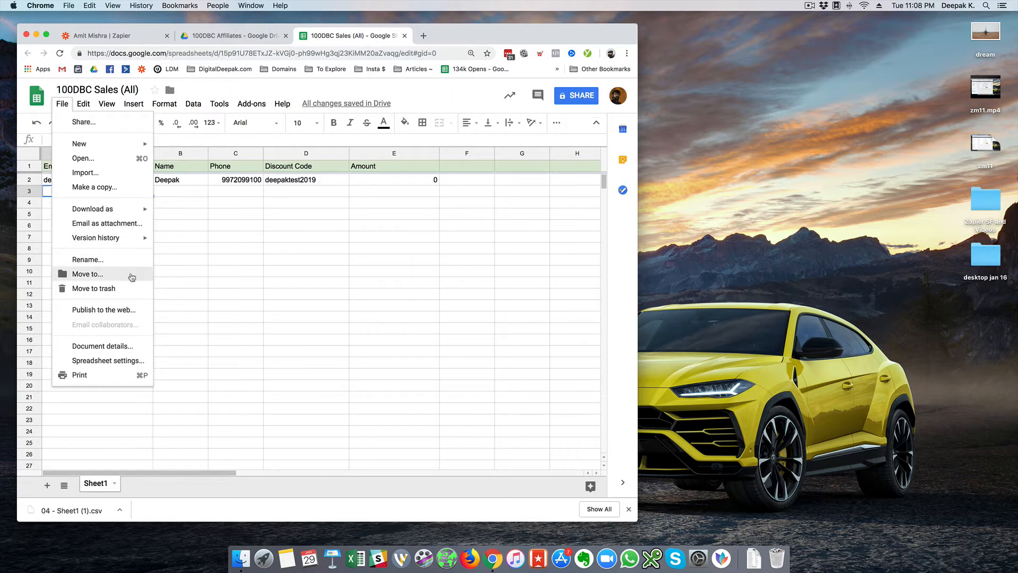
mouse_move(145, 207)
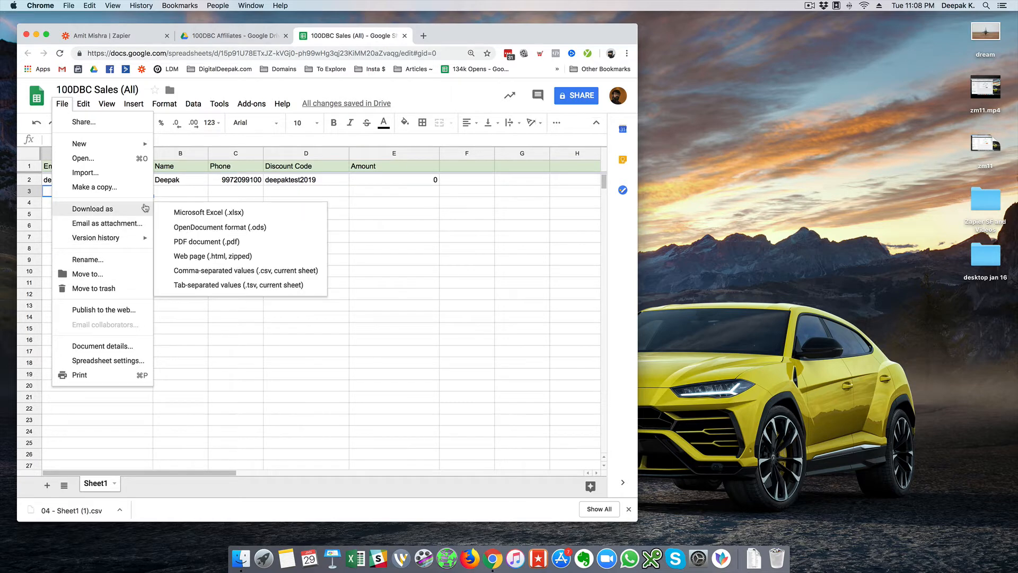
click(136, 190)
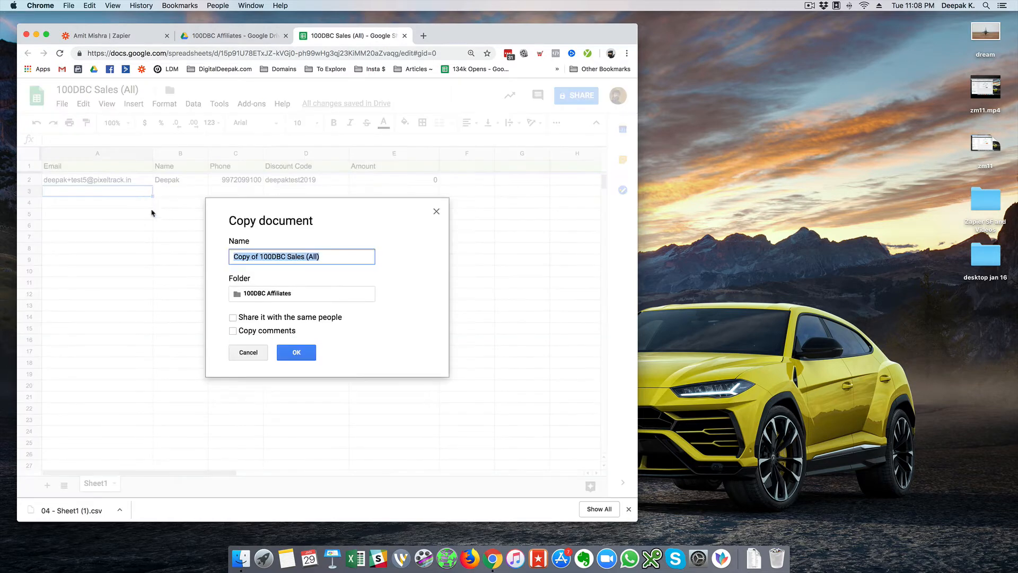
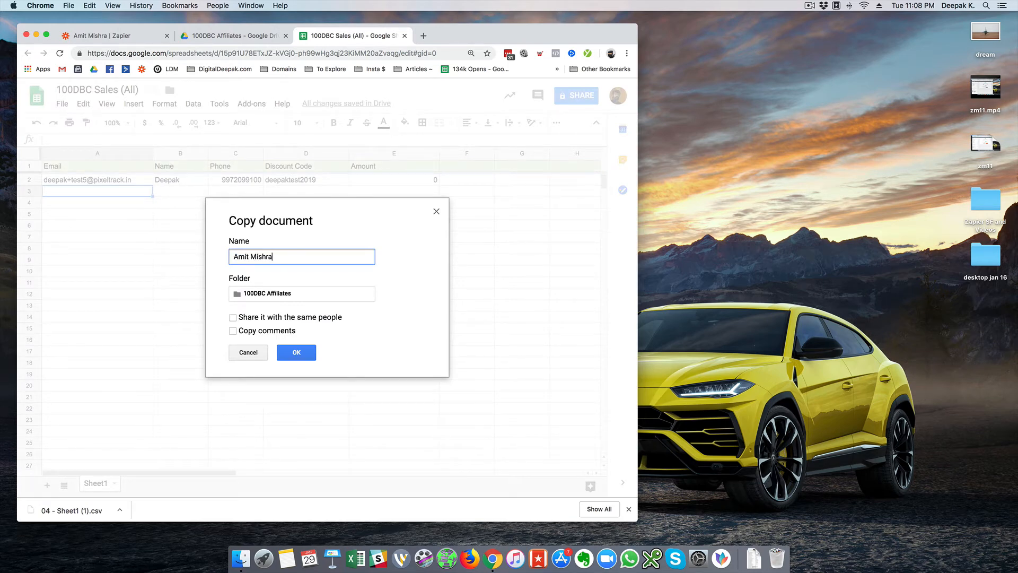
click(296, 352)
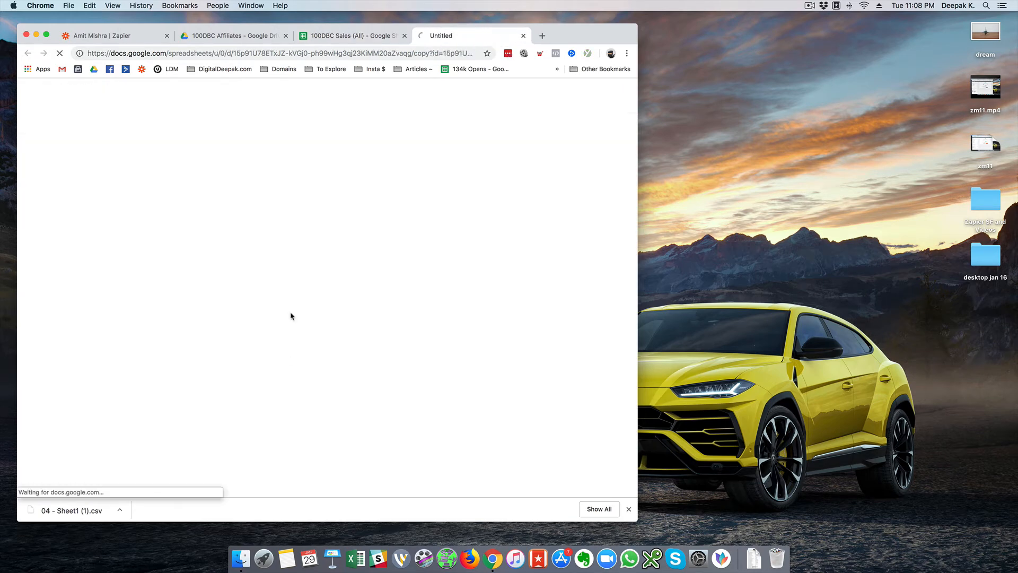
click(230, 35)
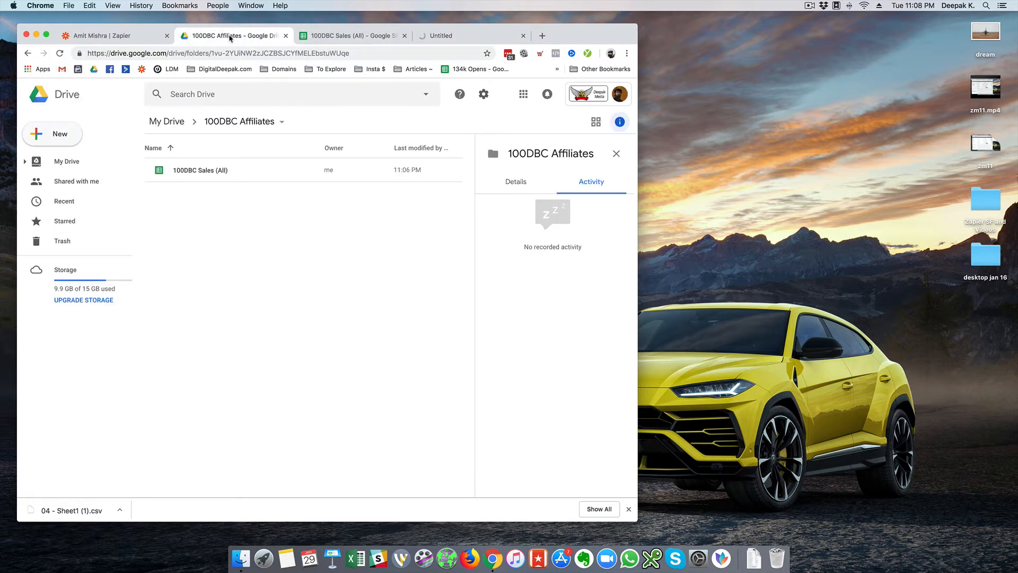
- Set the zap's action to Google Sheets Create Spreadsheet Row, then bring up test row 2's menu in the affiliate sheet
click(123, 38)
click(323, 169)
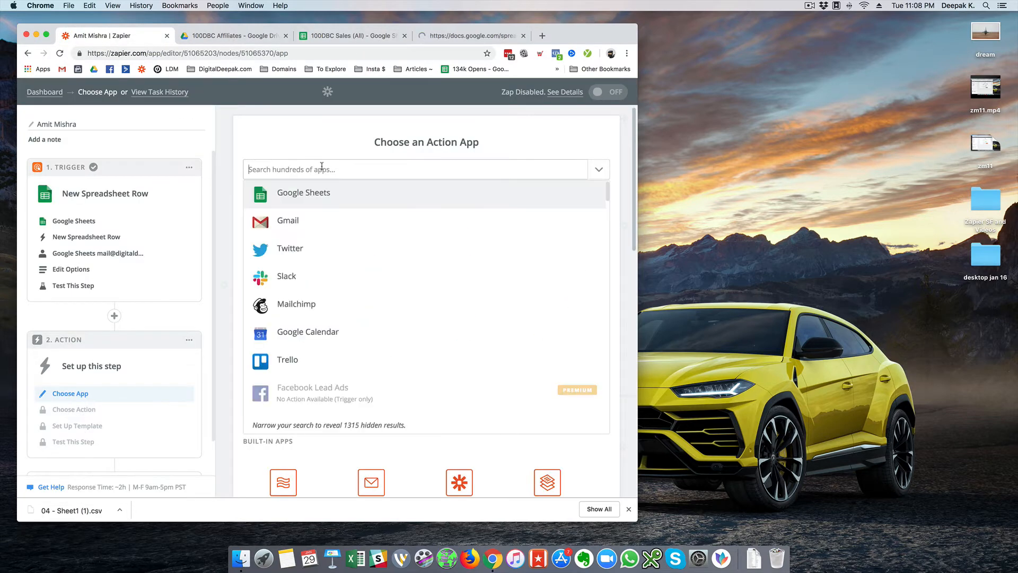
text(goo)
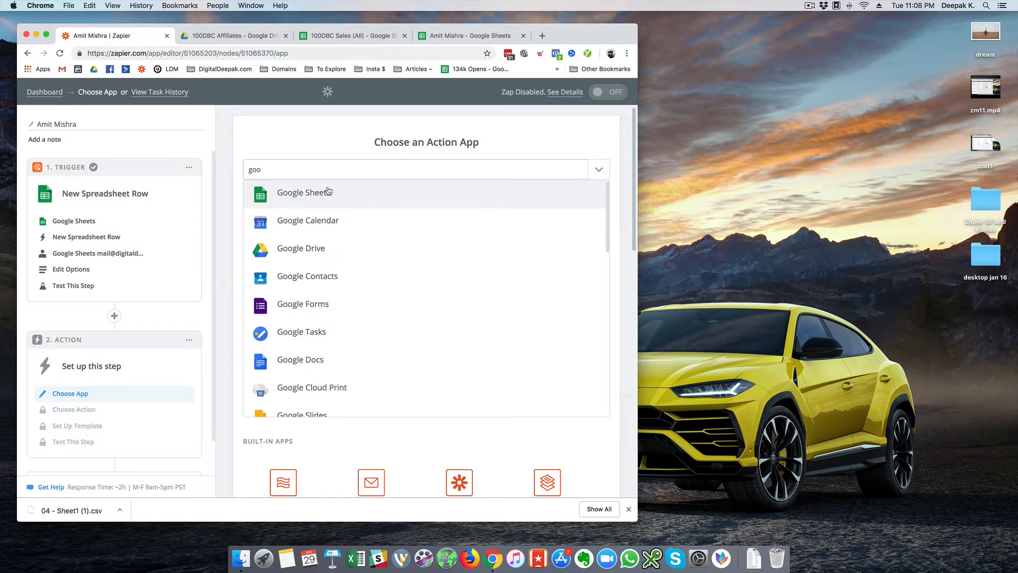
click(328, 192)
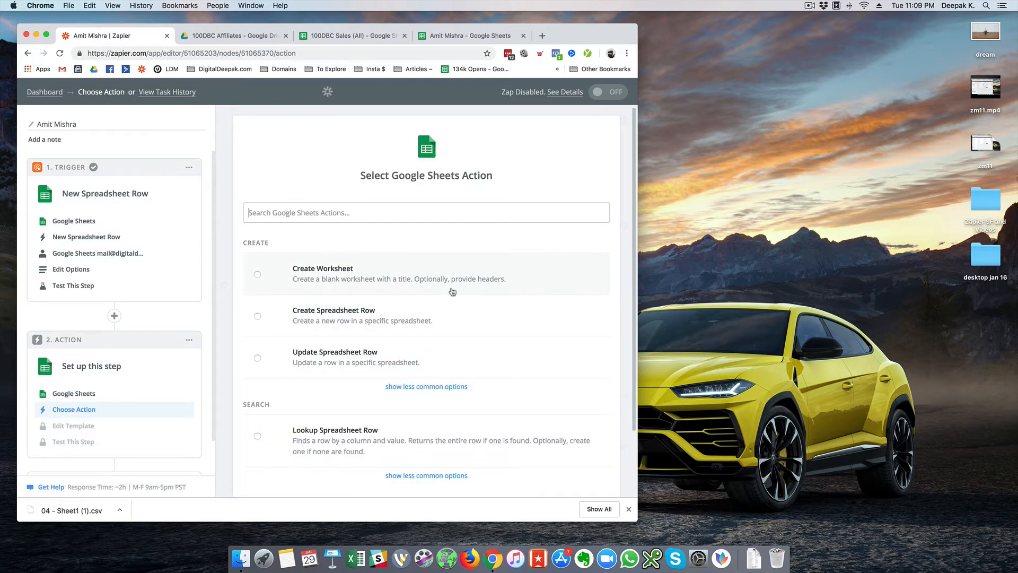
click(450, 314)
click(565, 439)
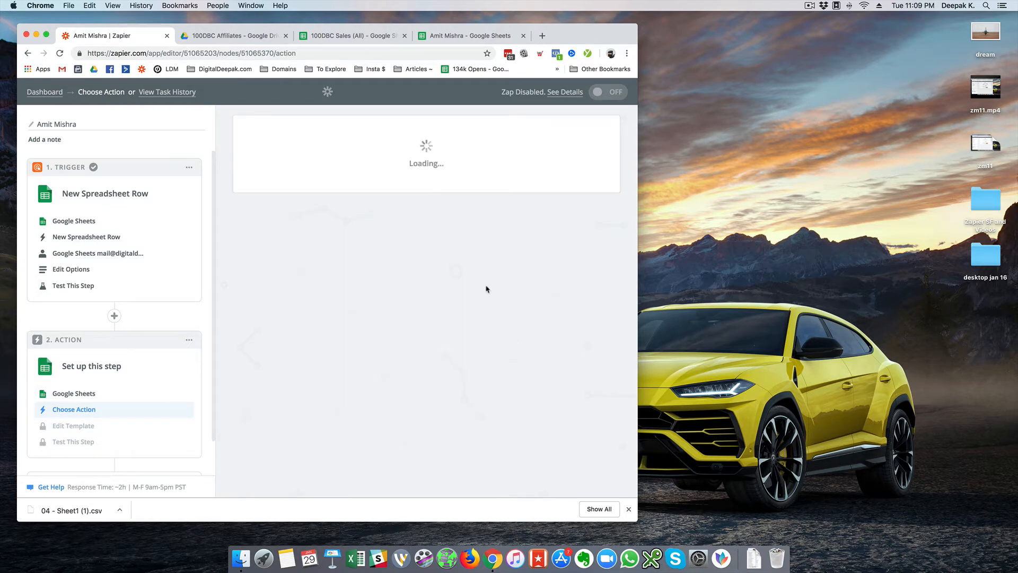
click(440, 38)
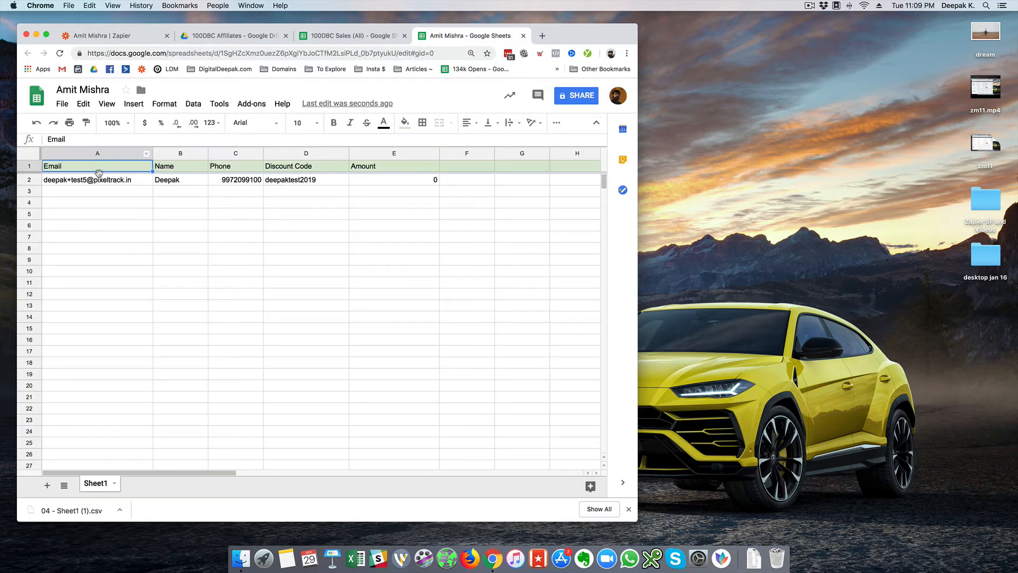
right_click(29, 179)
- Delete test row 2 from the affiliate's spreadsheet
click(87, 285)
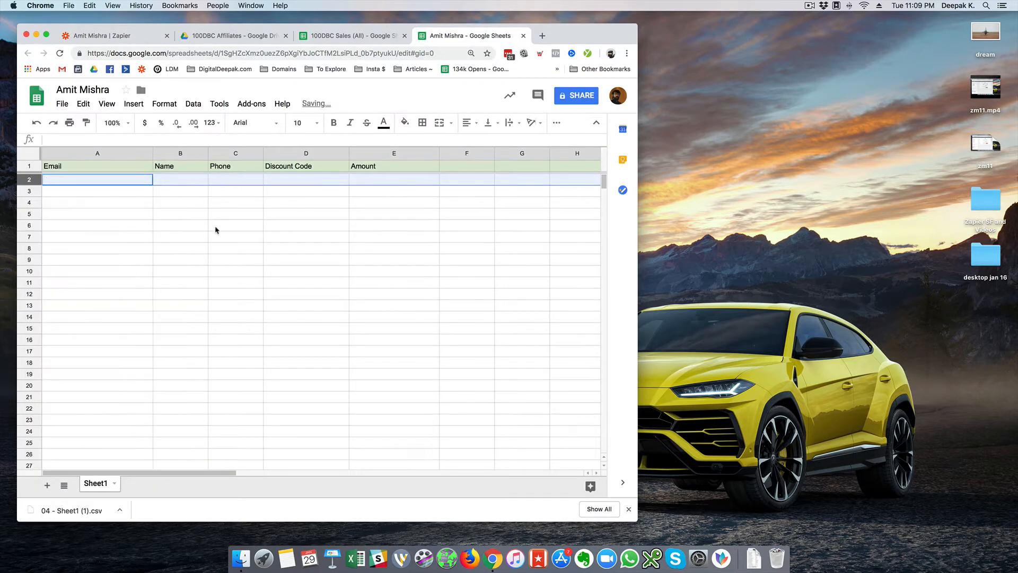
click(216, 229)
click(125, 35)
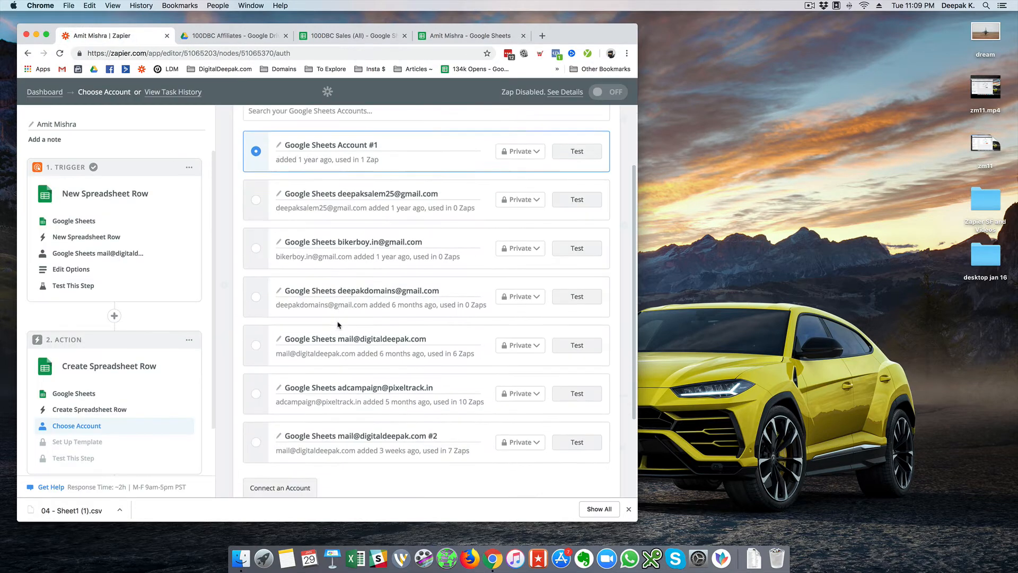
- Link the create-row action to the Google Sheets account marked #2
click(303, 427)
scroll(371, 430, down, 4)
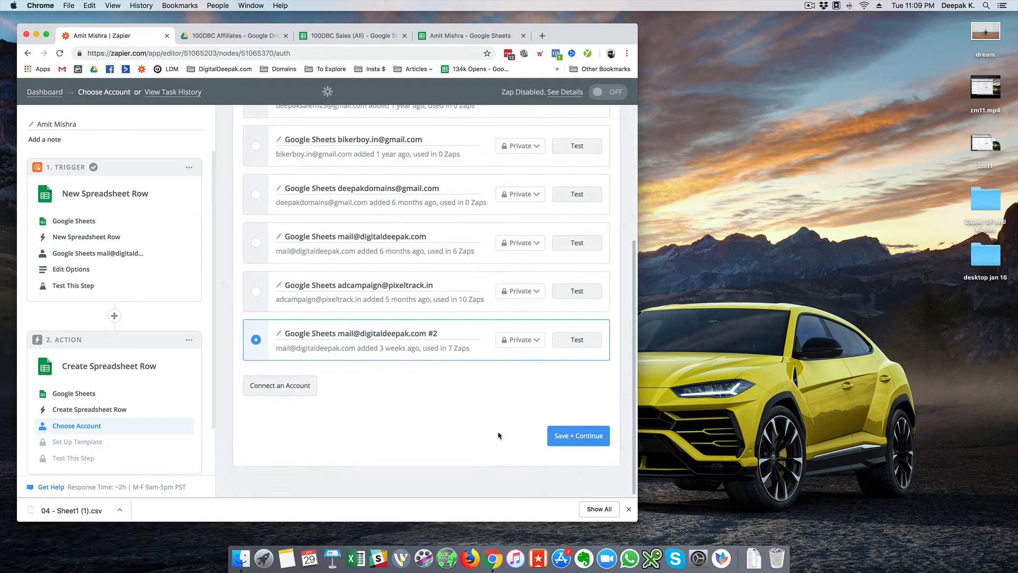
click(591, 448)
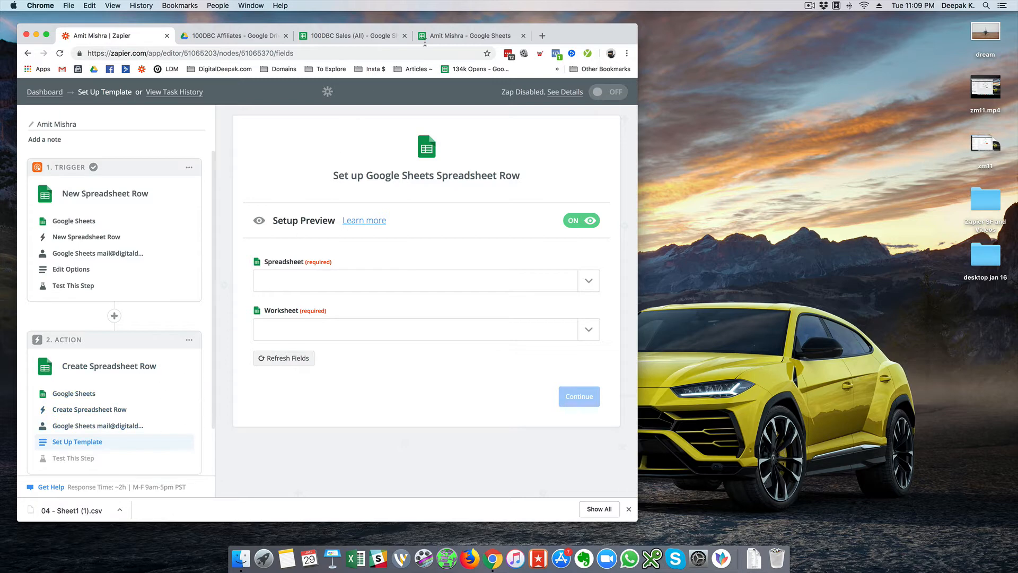
- Insert a new step between the zap's trigger and action
click(440, 37)
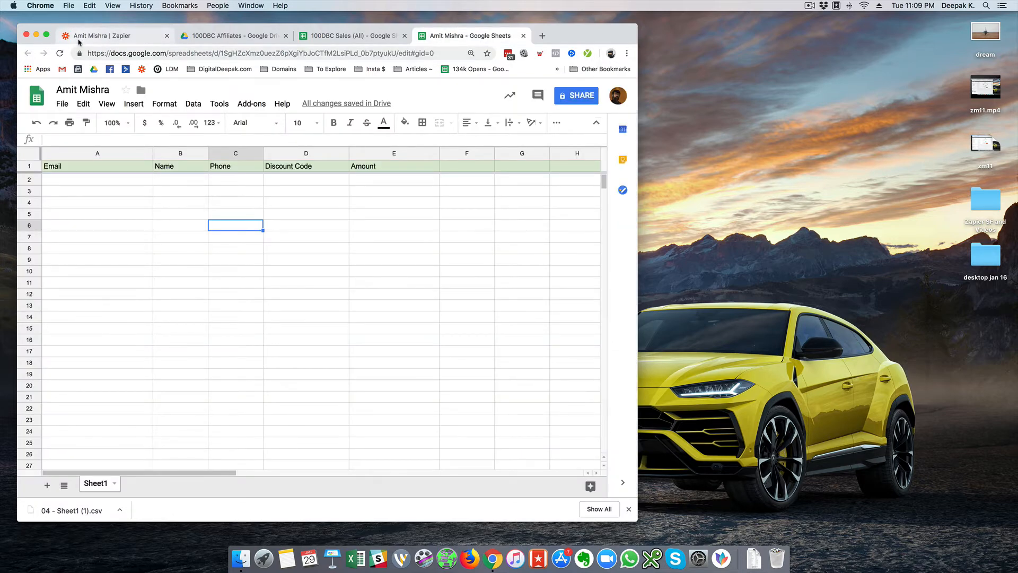
click(95, 36)
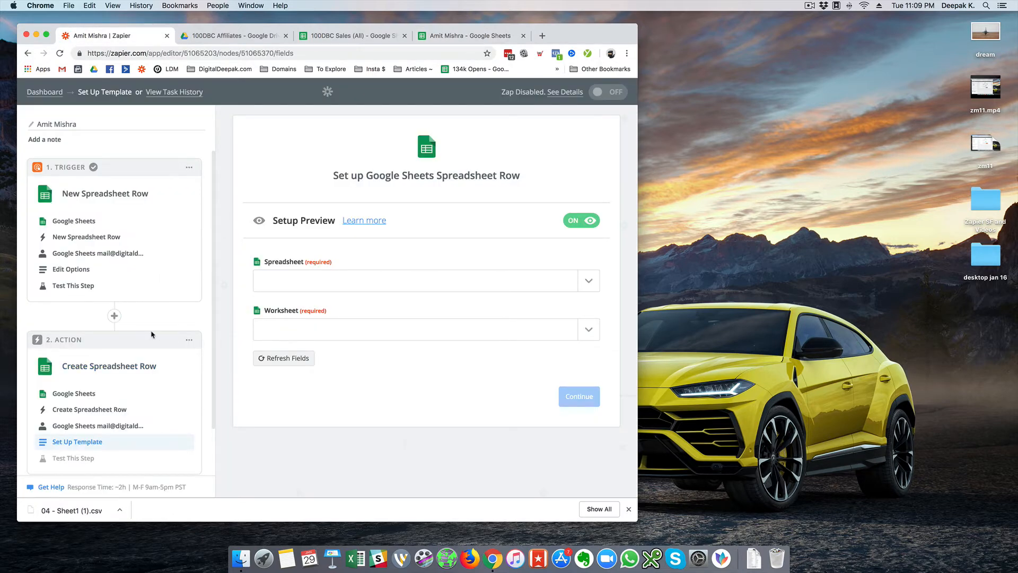
click(115, 316)
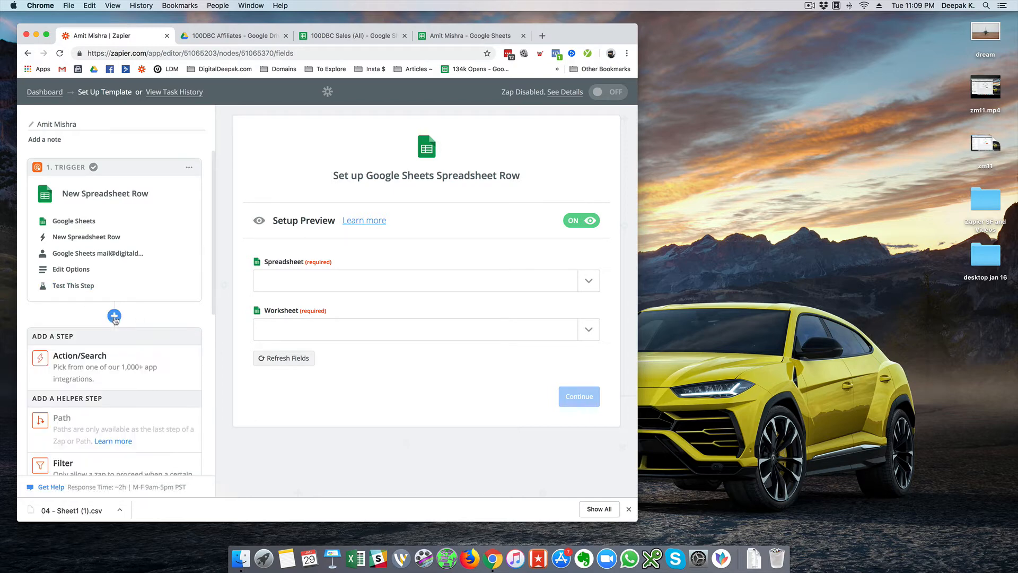
- Add an Only continue if filter: Discount Code (Text) Contains the affiliate's code, and test it
scroll(122, 381, down, 3)
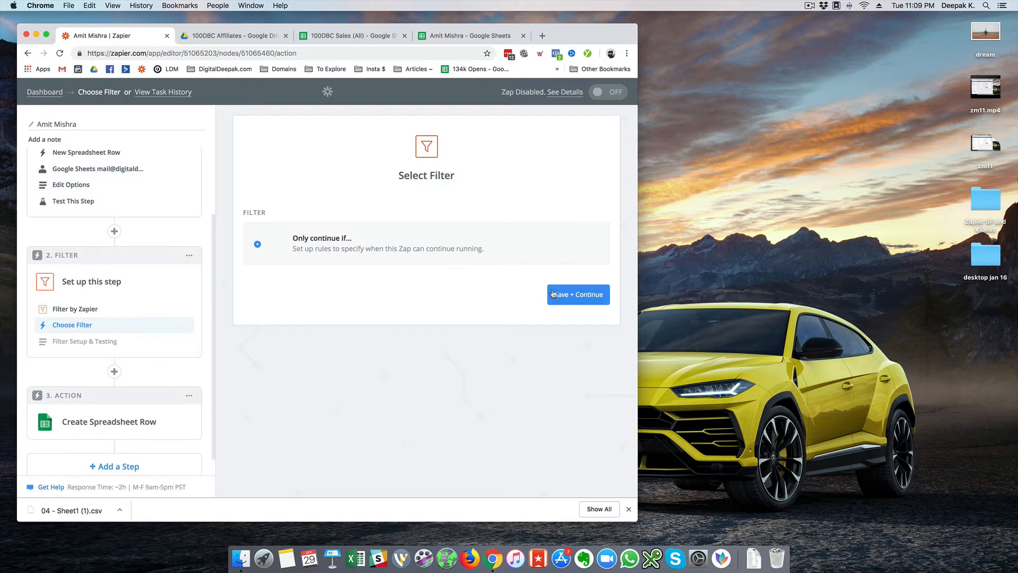
click(554, 292)
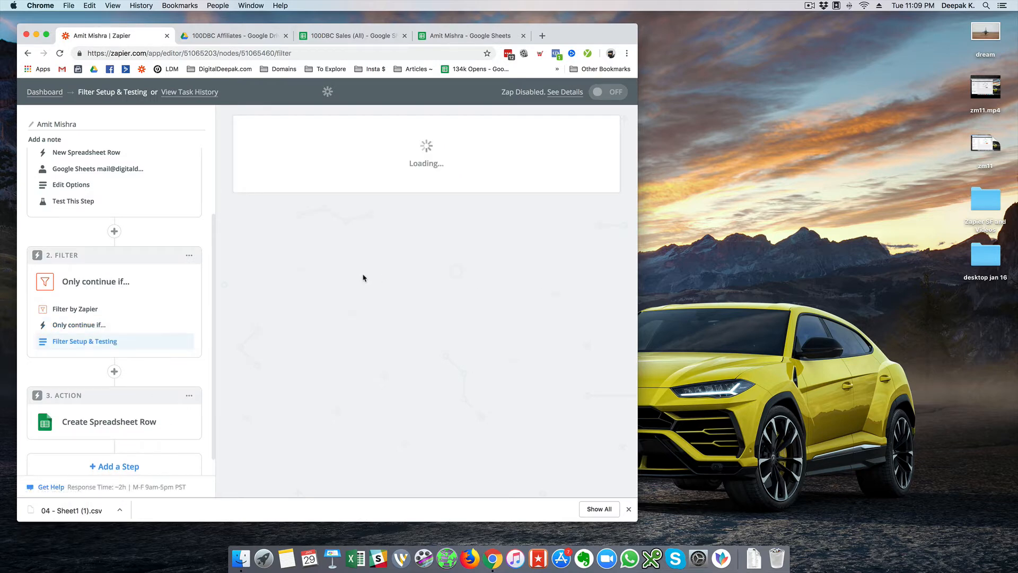
click(347, 225)
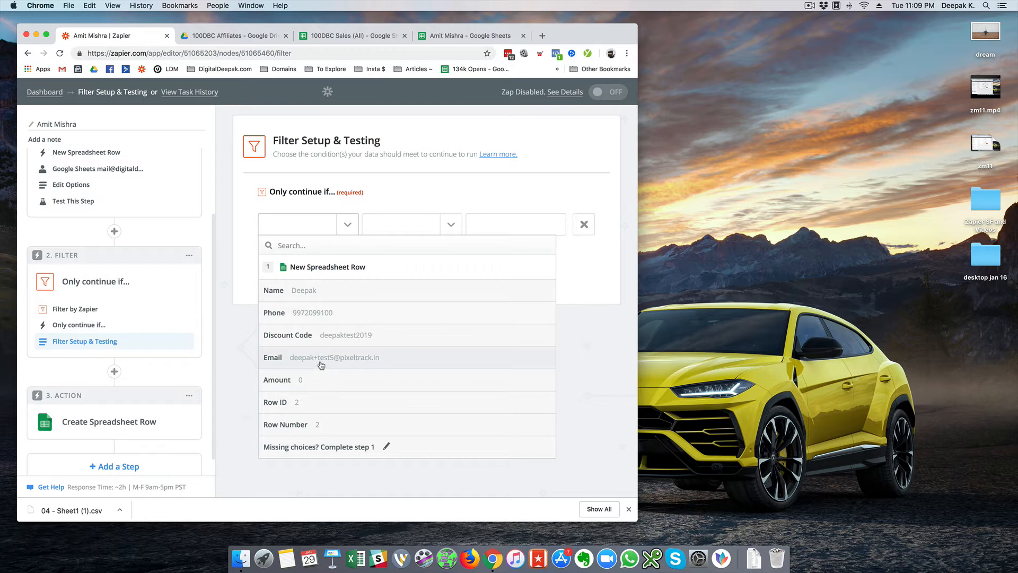
click(329, 336)
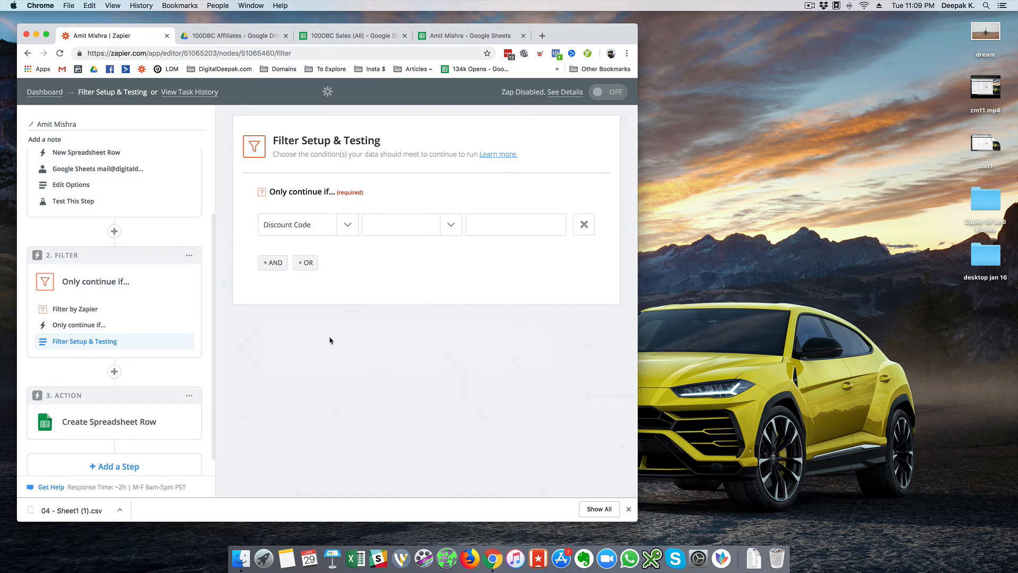
click(443, 228)
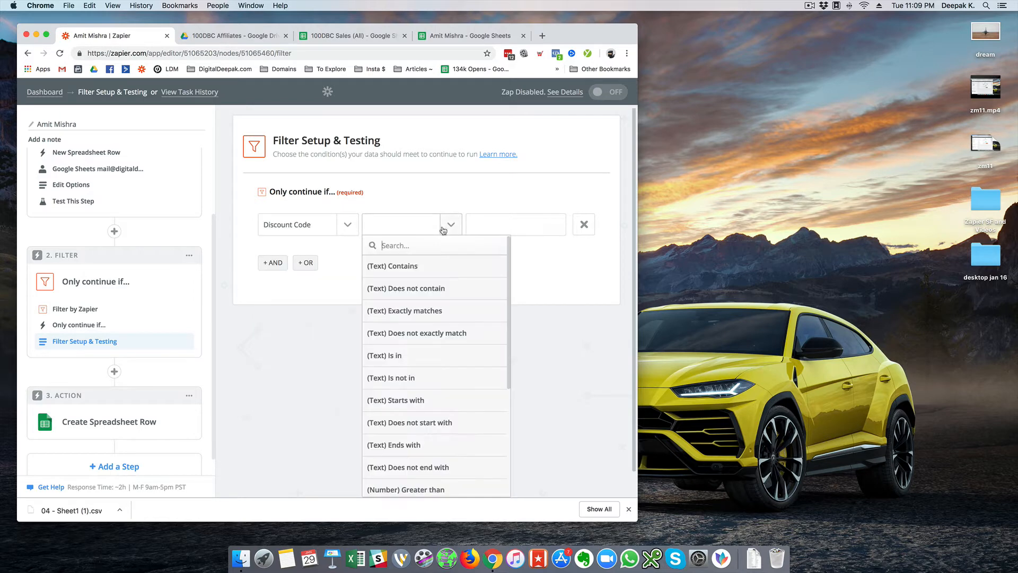
click(410, 274)
click(502, 218)
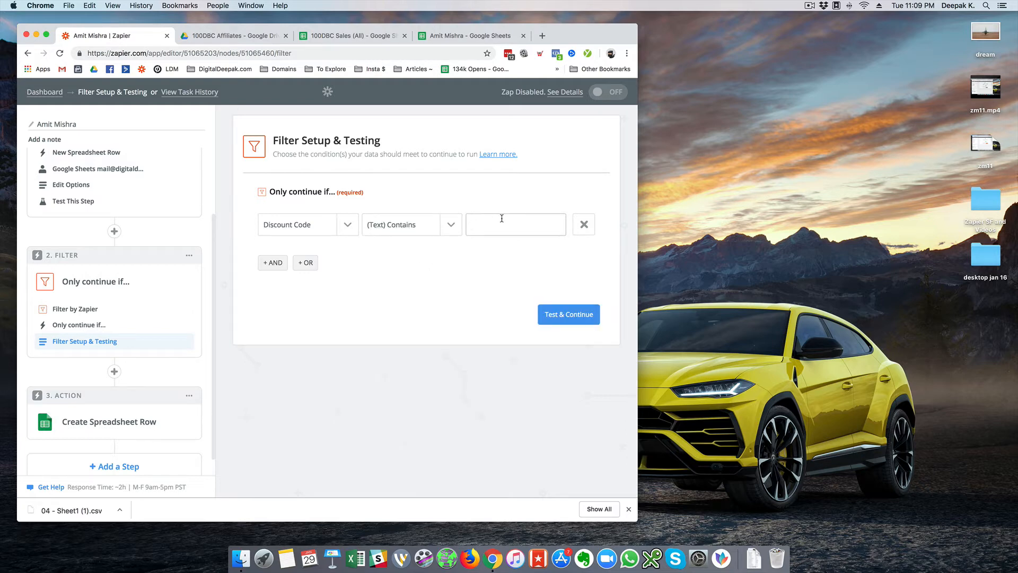
click(556, 313)
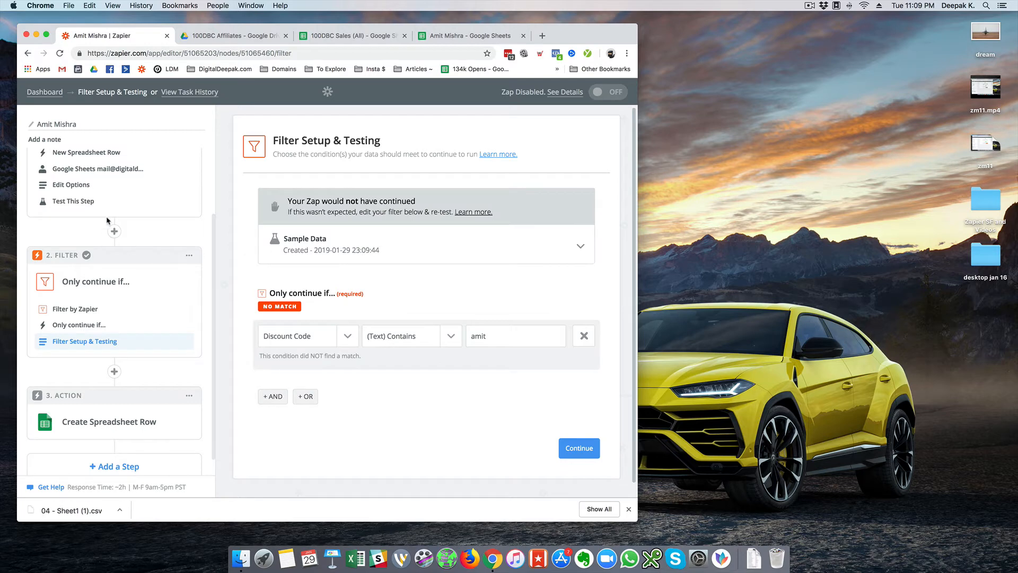
click(579, 448)
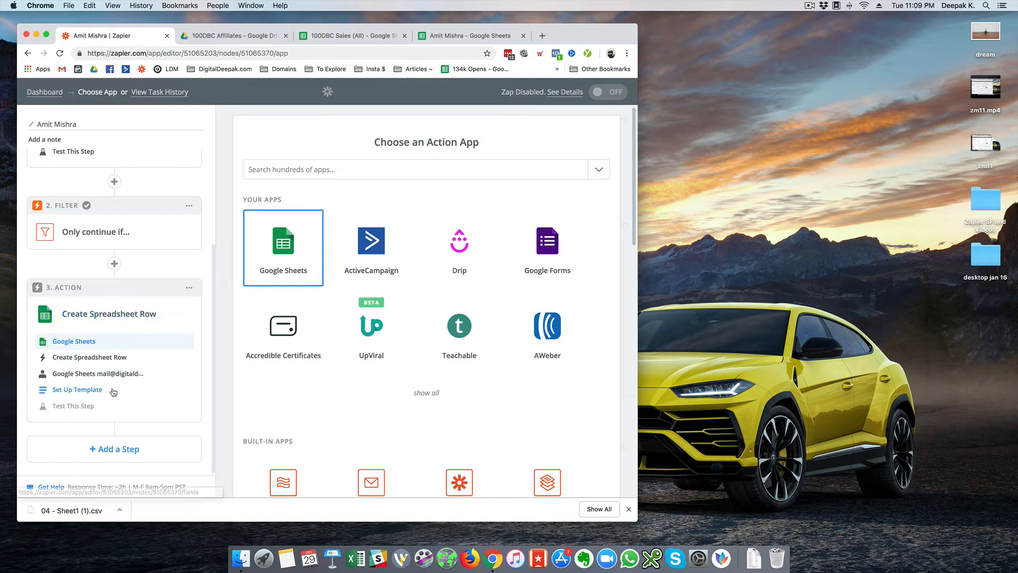
- Target Sheet1 of the affiliate's spreadsheet for the new row
click(475, 285)
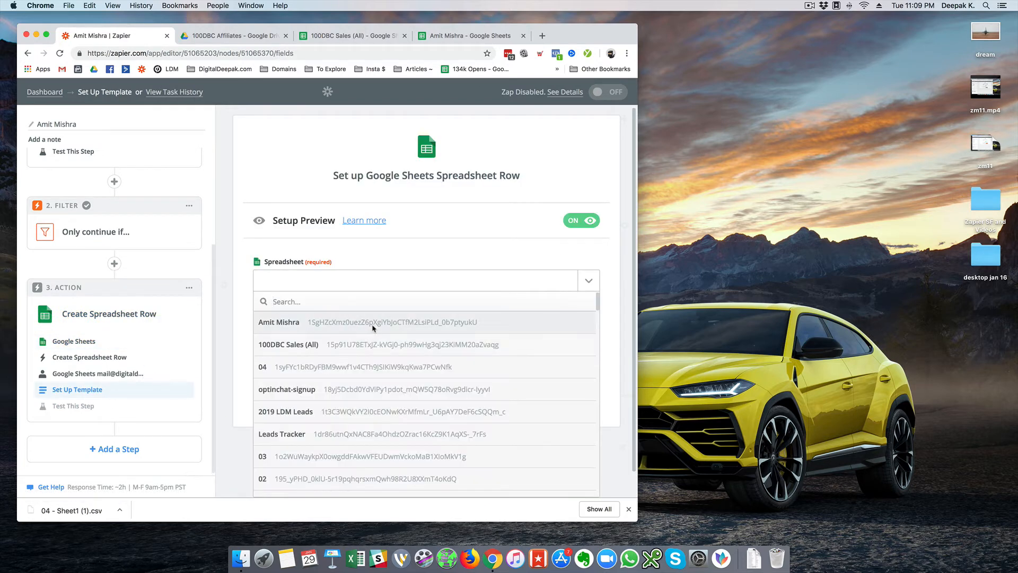
click(373, 324)
click(440, 333)
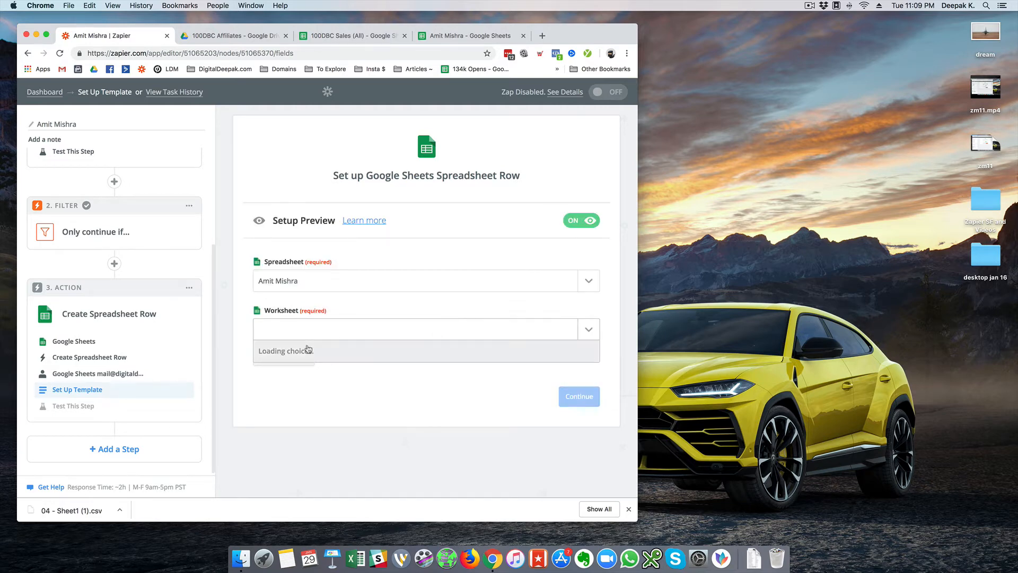
click(303, 371)
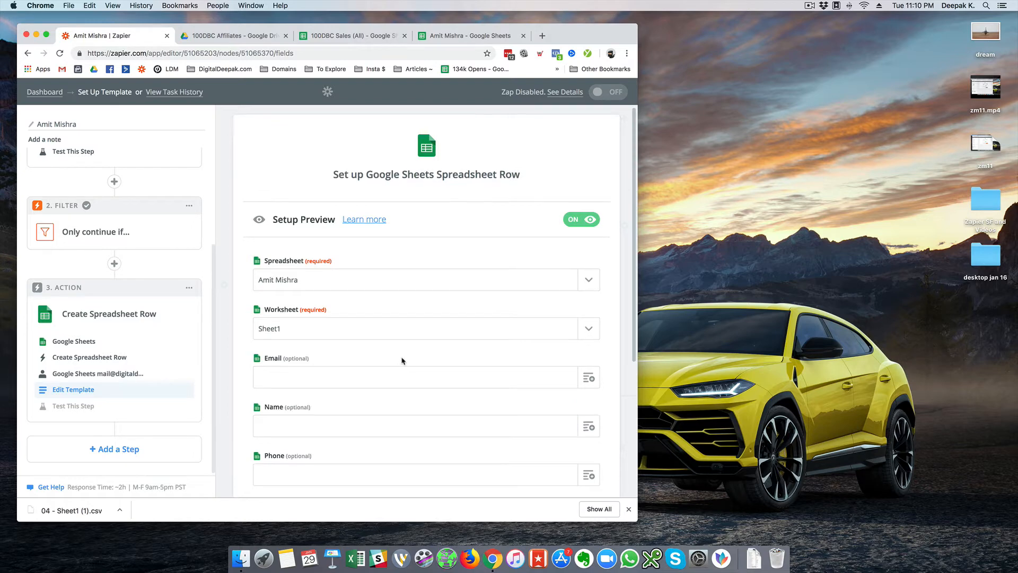
scroll(403, 359, down, 3)
- Map the trigger row's Email and Name values into the Email and Name columns
click(468, 266)
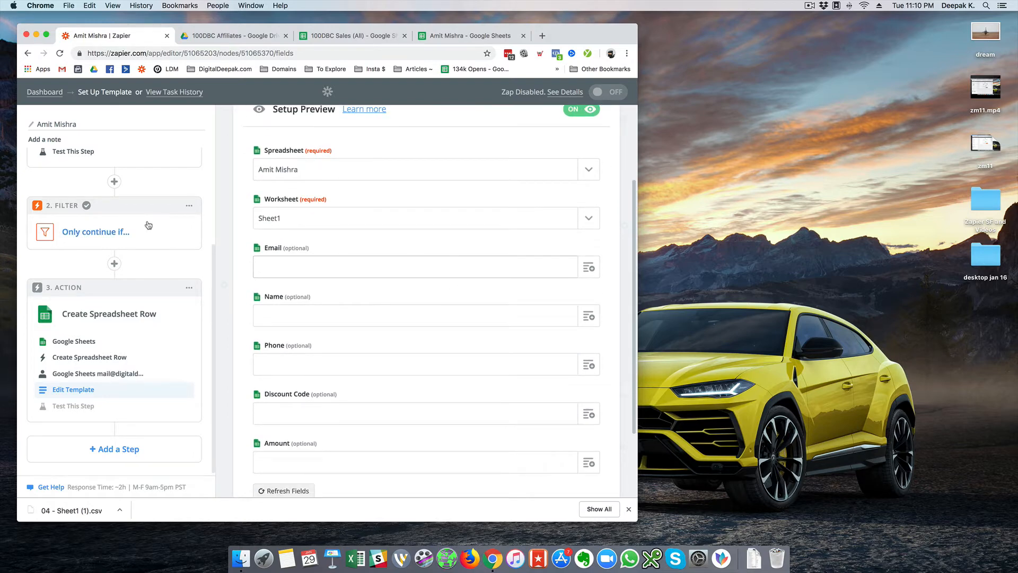
click(581, 265)
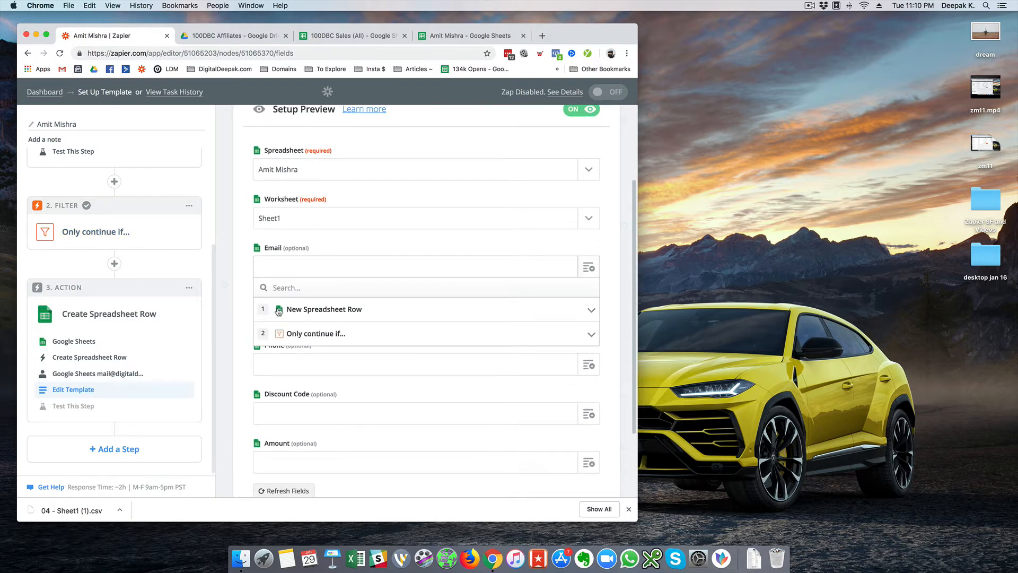
click(280, 311)
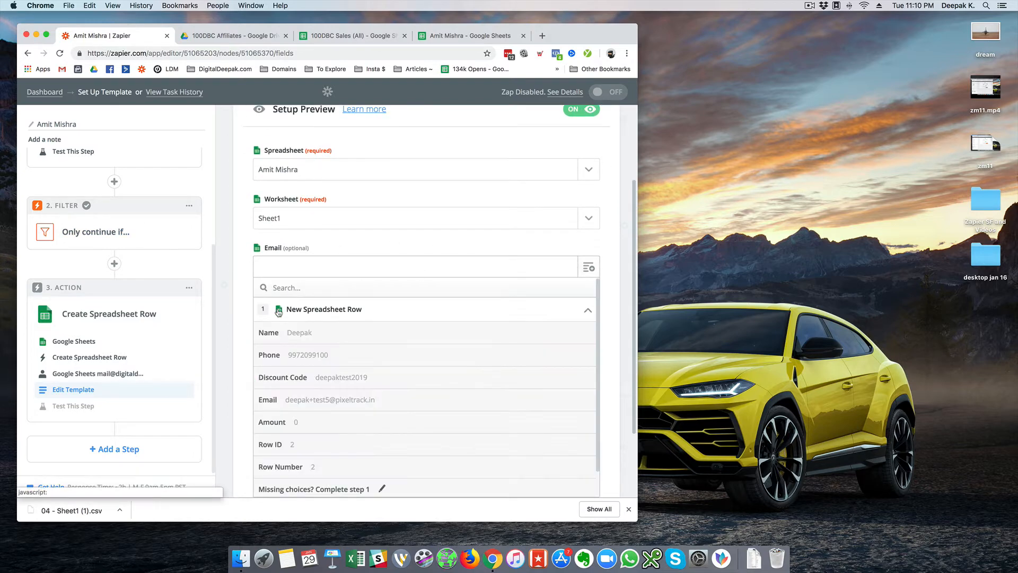
click(329, 399)
click(584, 318)
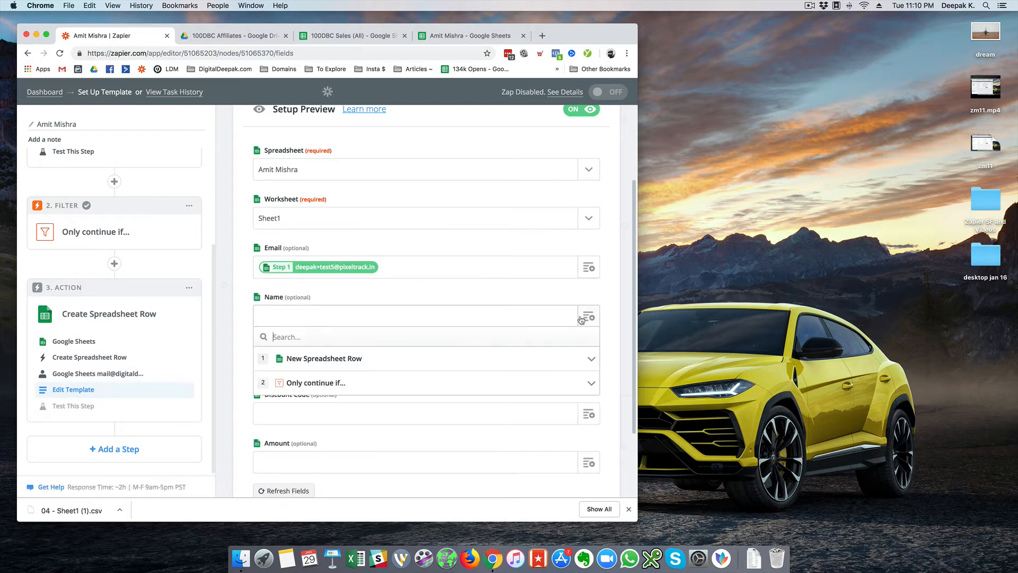
click(378, 368)
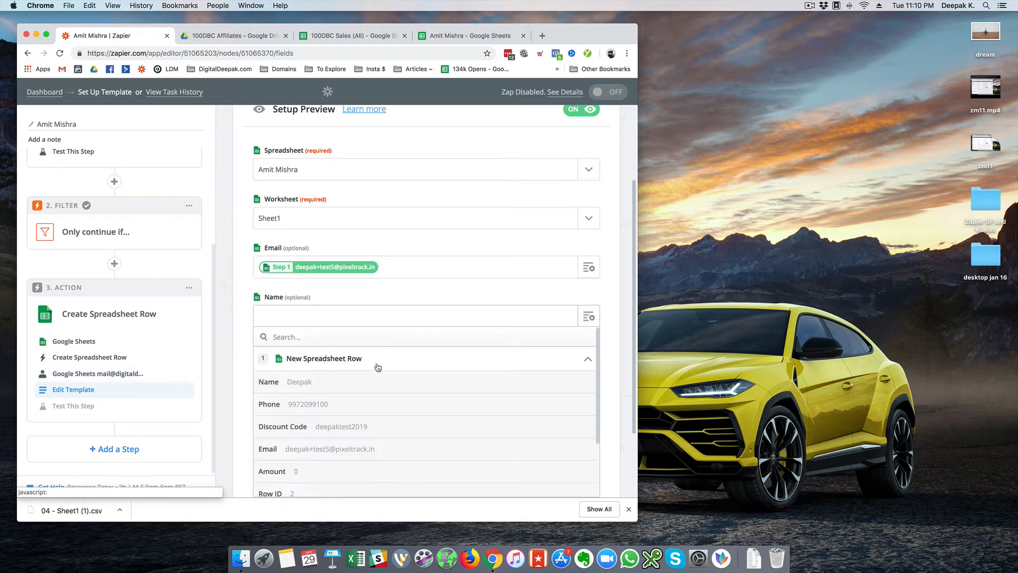
click(378, 366)
click(376, 358)
scroll(371, 386, down, 3)
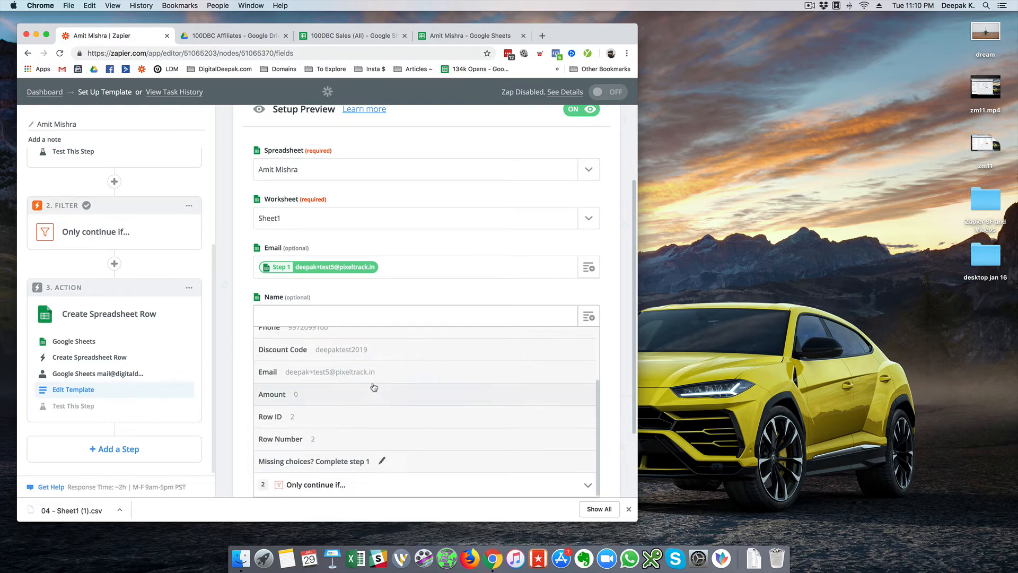
scroll(346, 376, down, 3)
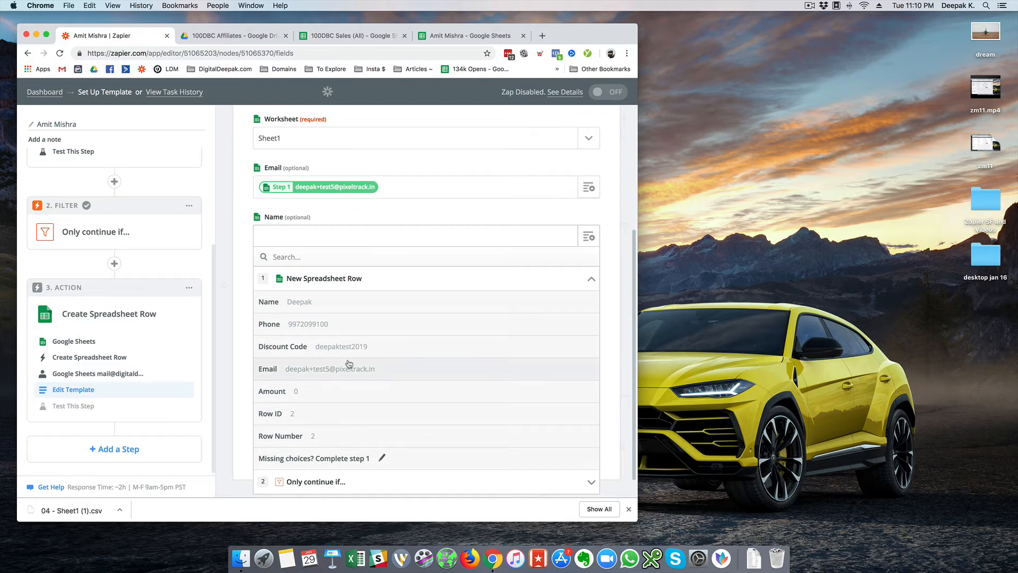
scroll(349, 364, up, 1)
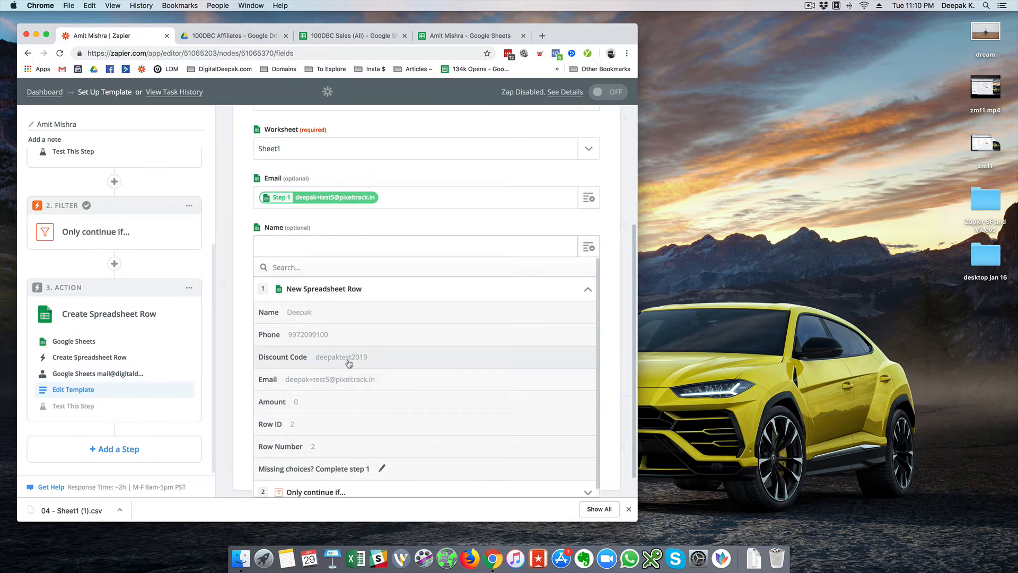
click(351, 319)
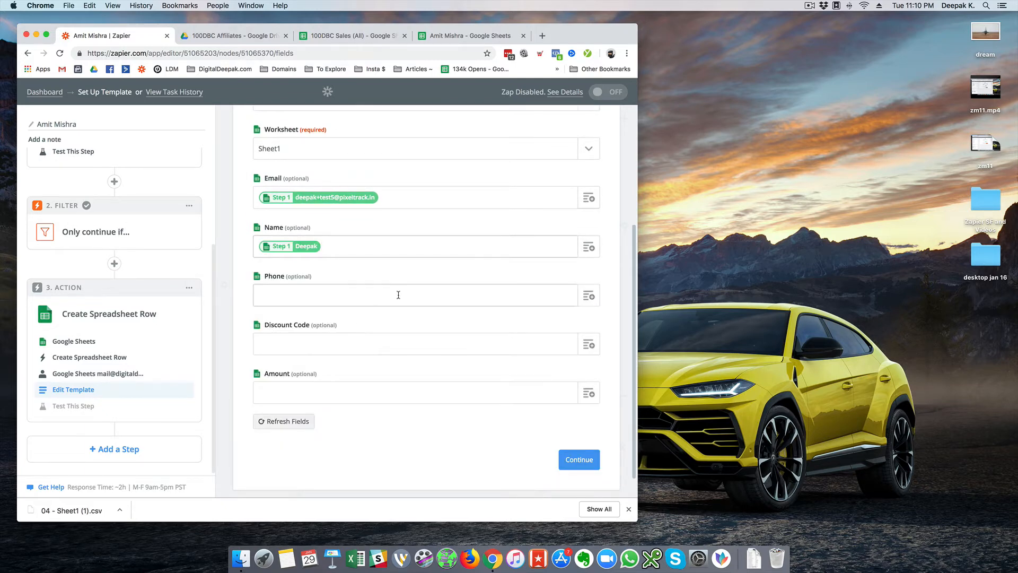
- Map the trigger row's Phone and Discount Code values into their matching columns
click(595, 300)
click(326, 334)
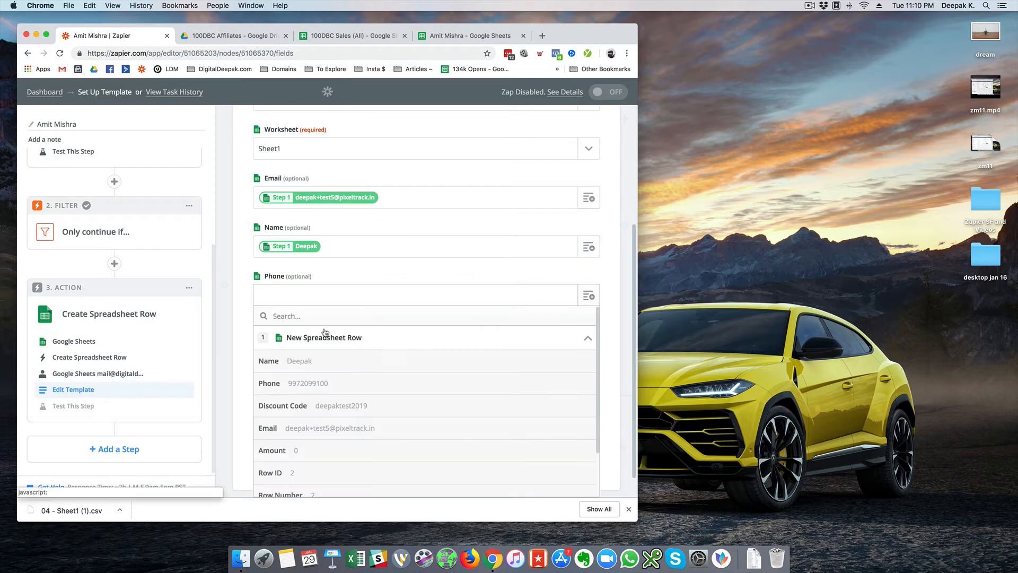
click(322, 382)
click(366, 343)
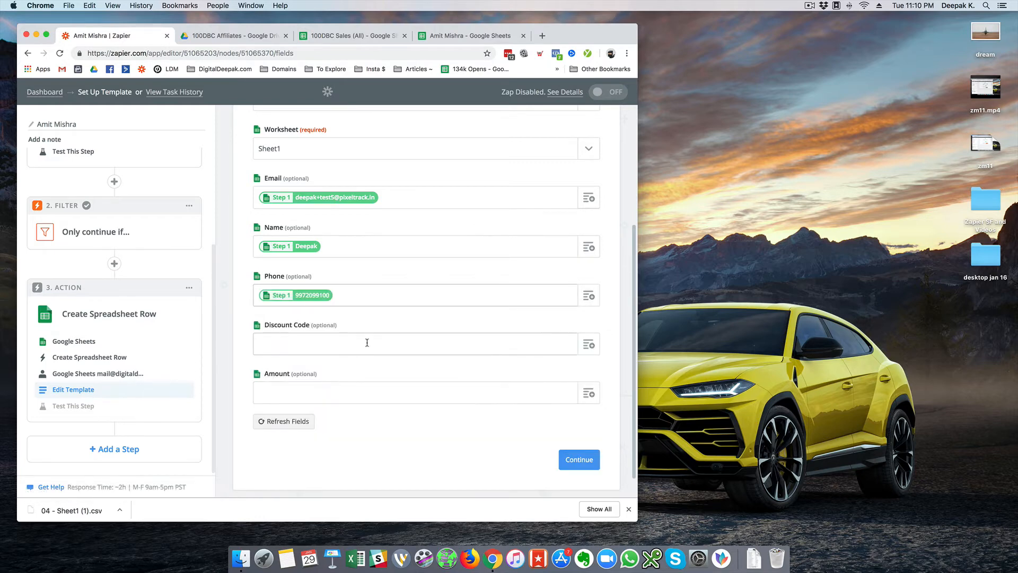
click(513, 346)
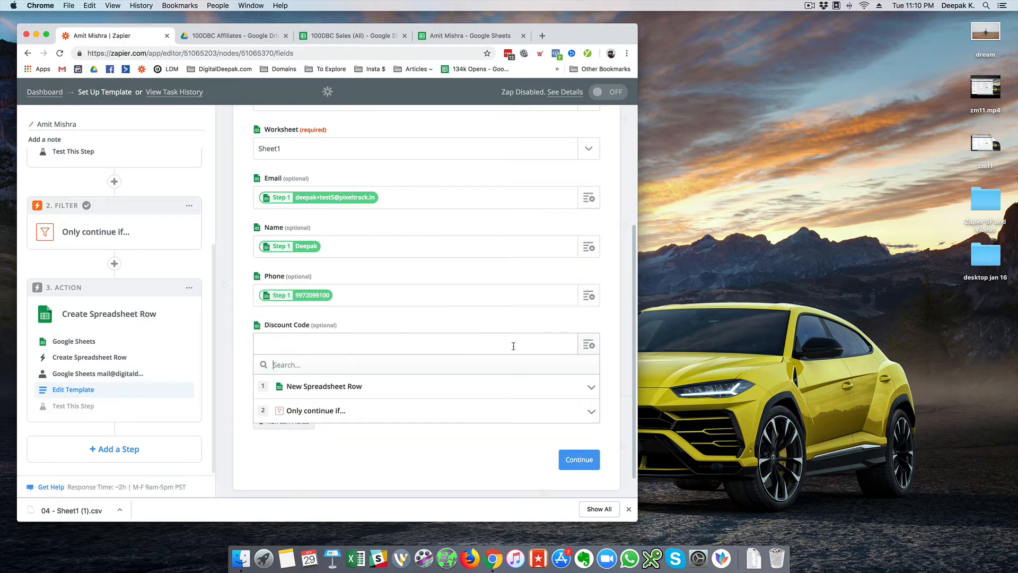
click(286, 386)
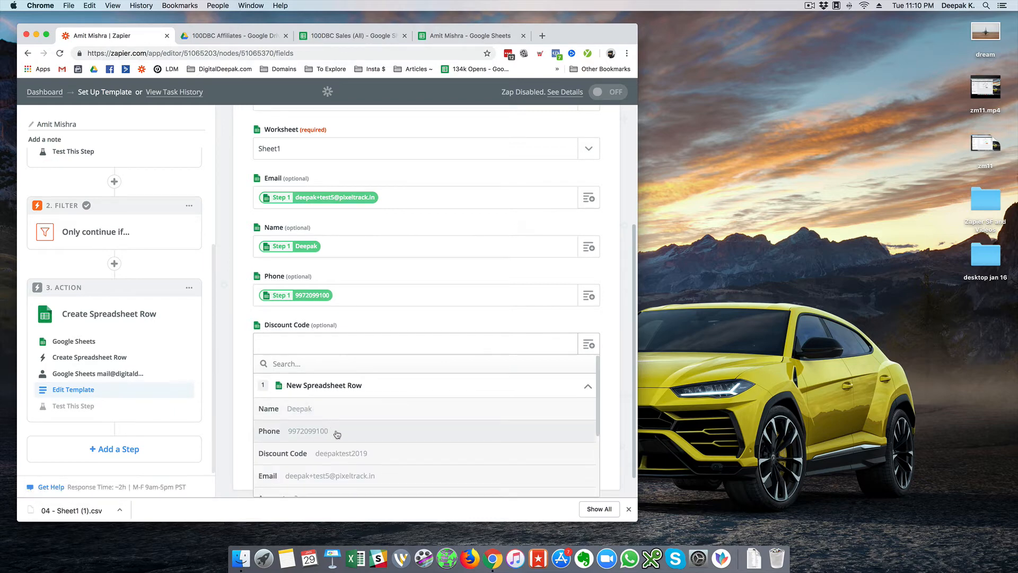
scroll(337, 434, down, 4)
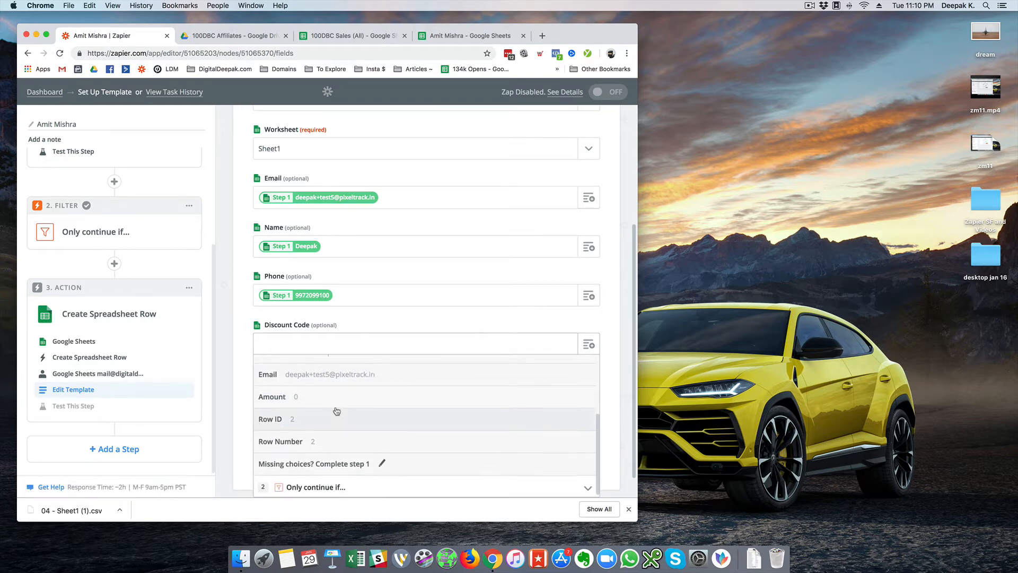
scroll(336, 411, up, 2)
click(377, 380)
click(387, 388)
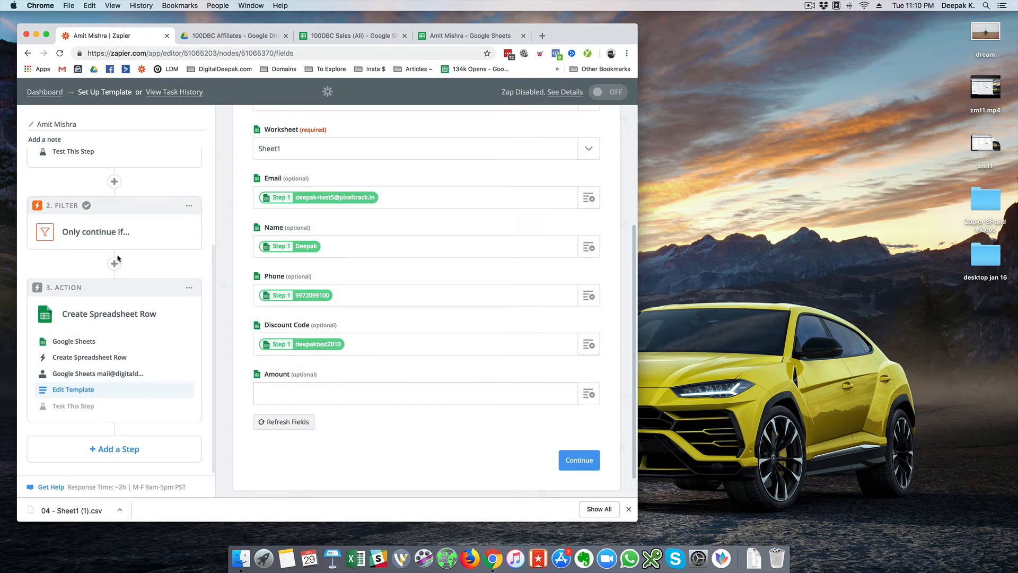
- Map the trigger row's Amount into the Amount column and continue to testing
click(589, 396)
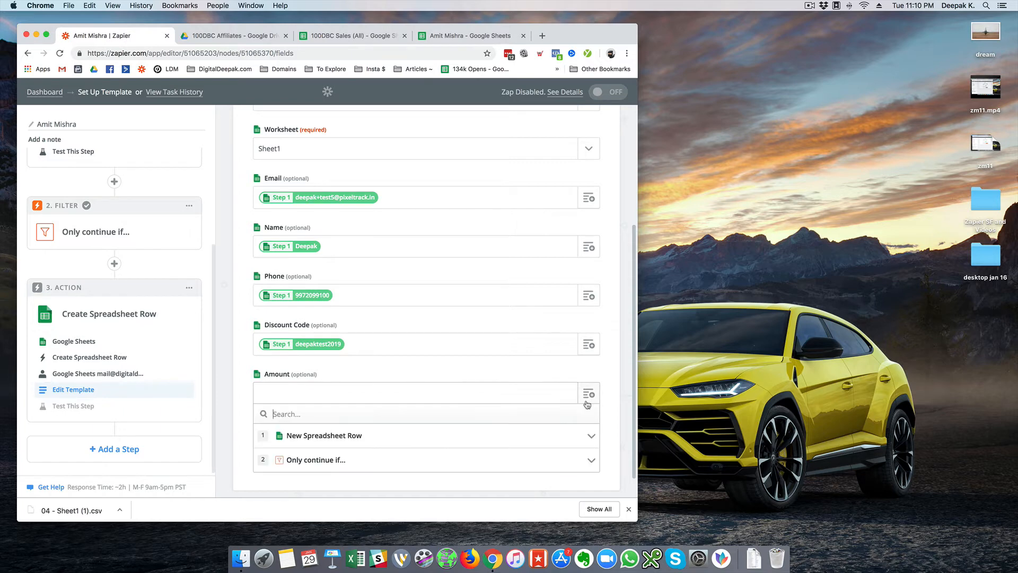
click(387, 437)
scroll(271, 419, down, 3)
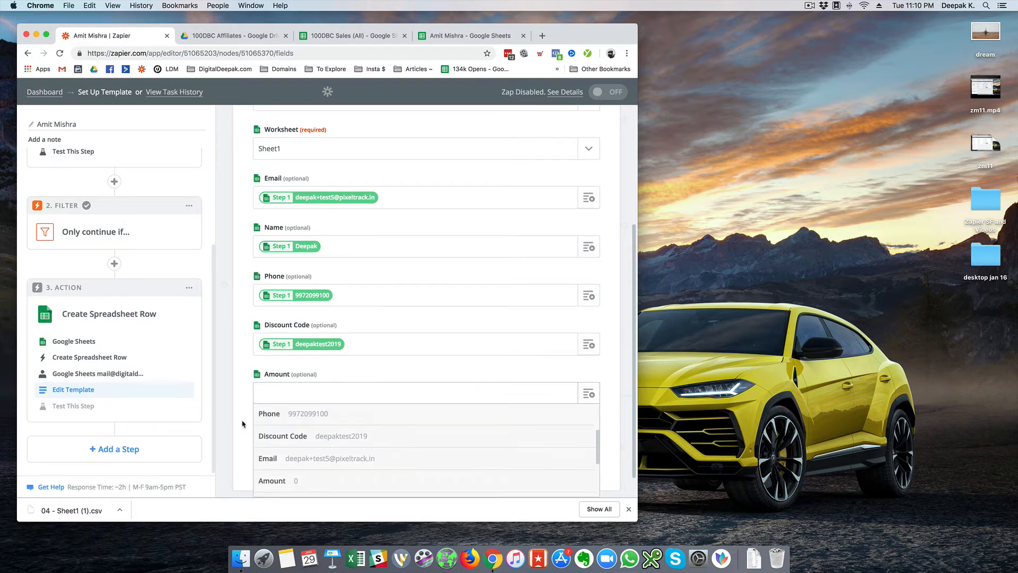
scroll(289, 438, down, 3)
click(296, 427)
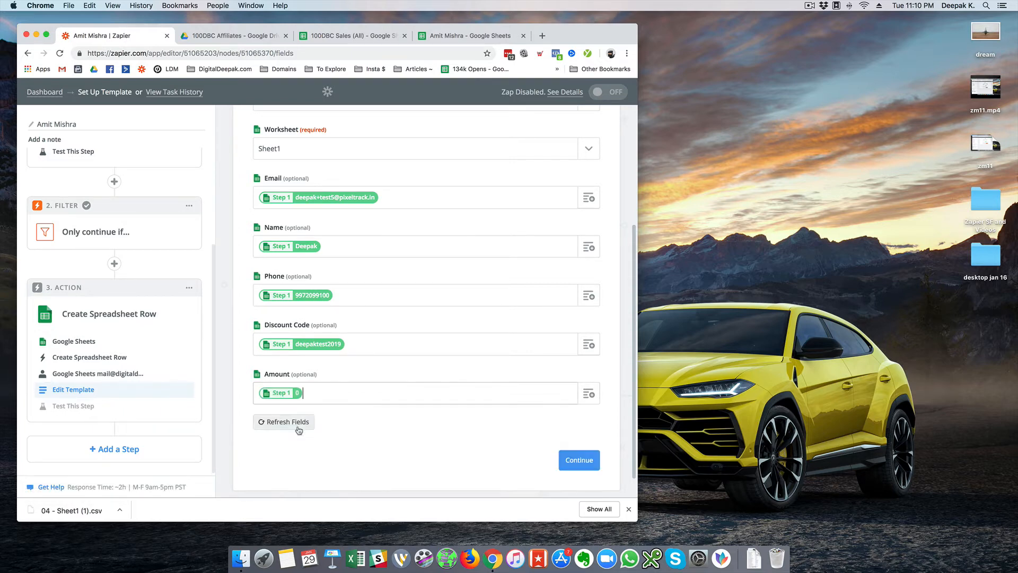
click(572, 466)
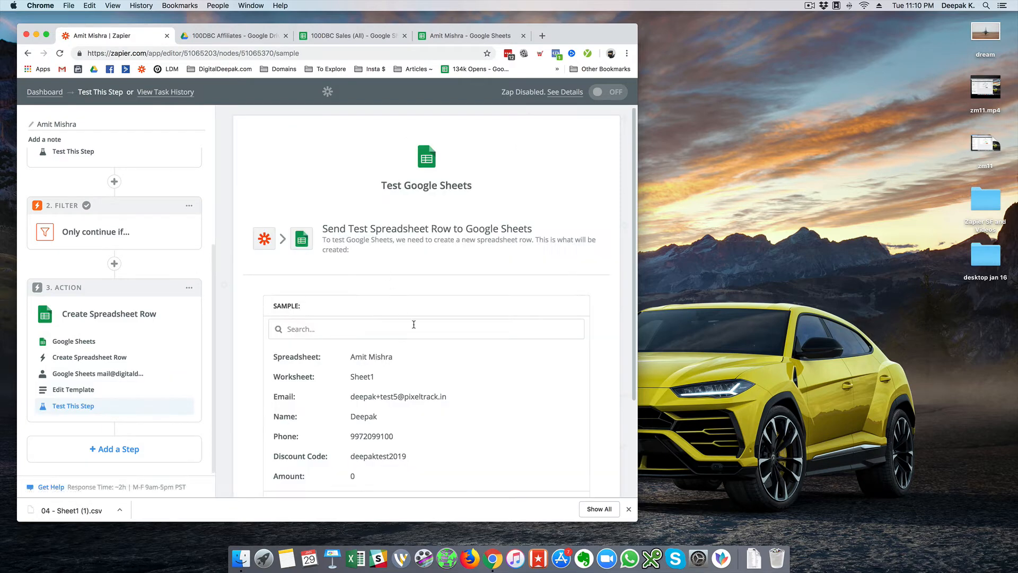
- Send a test row to the affiliate's sheet, delete that row 2, and finish the zap
scroll(413, 325, down, 3)
click(549, 425)
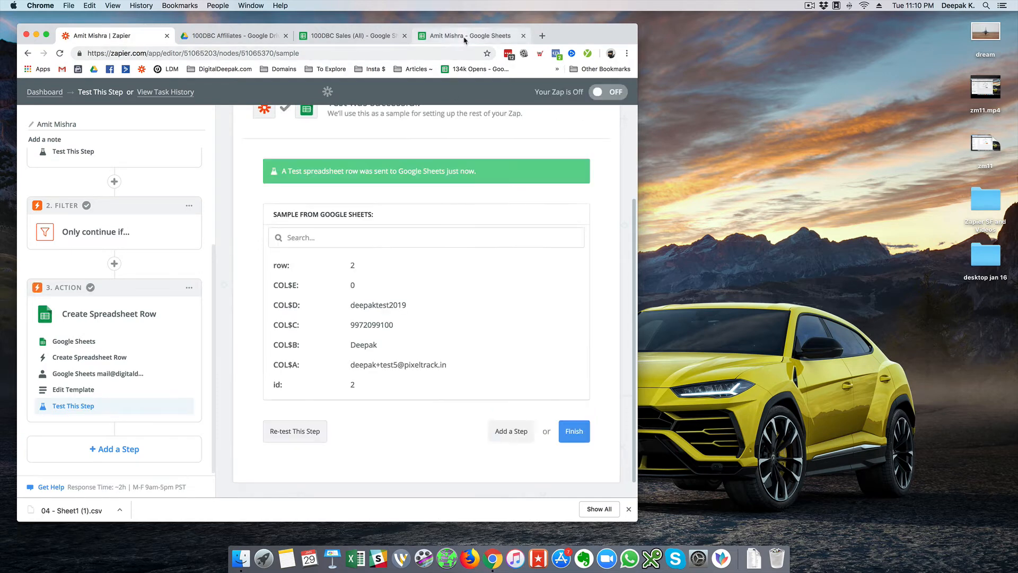
click(464, 41)
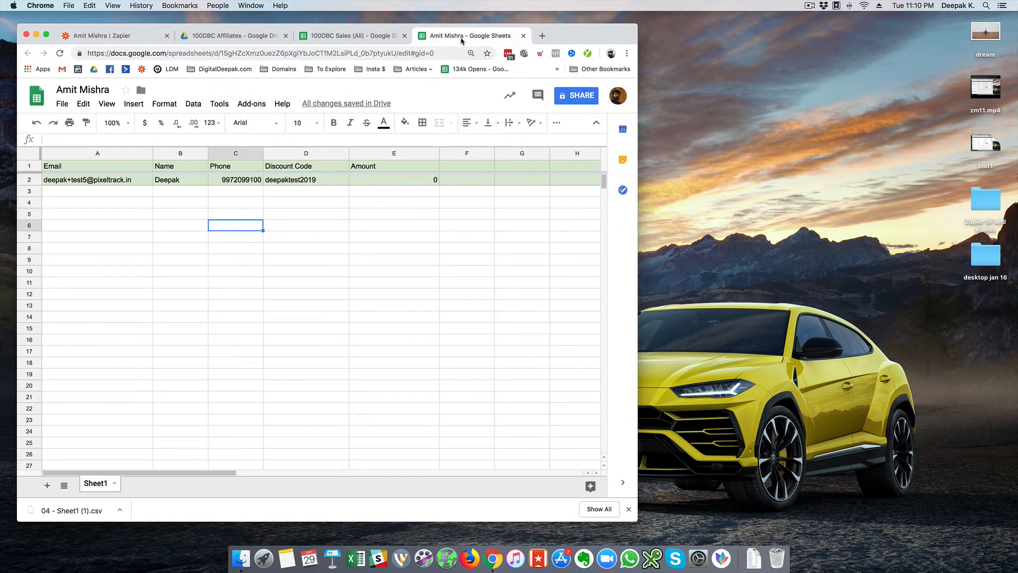
right_click(31, 180)
click(87, 283)
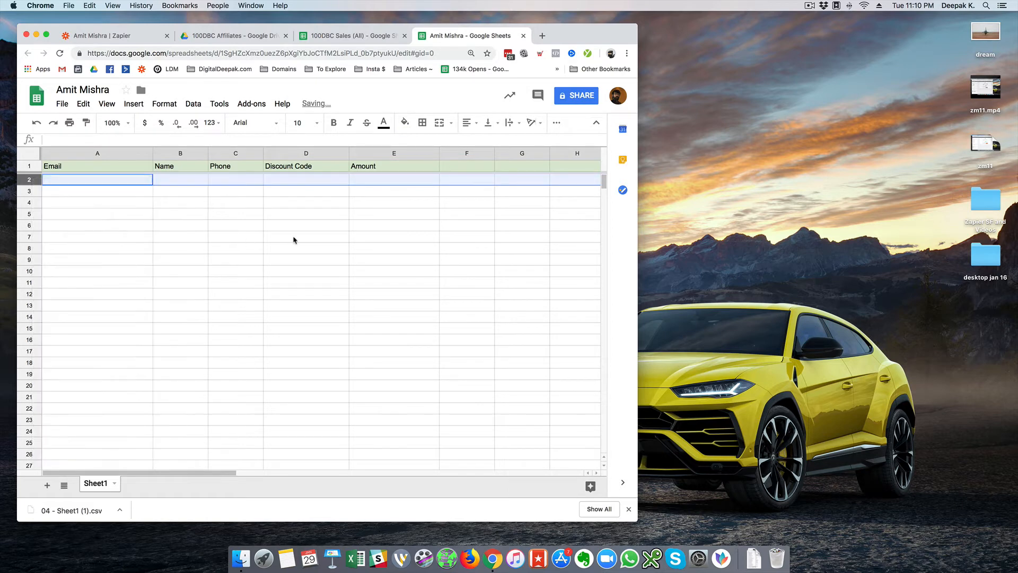
click(293, 237)
click(129, 36)
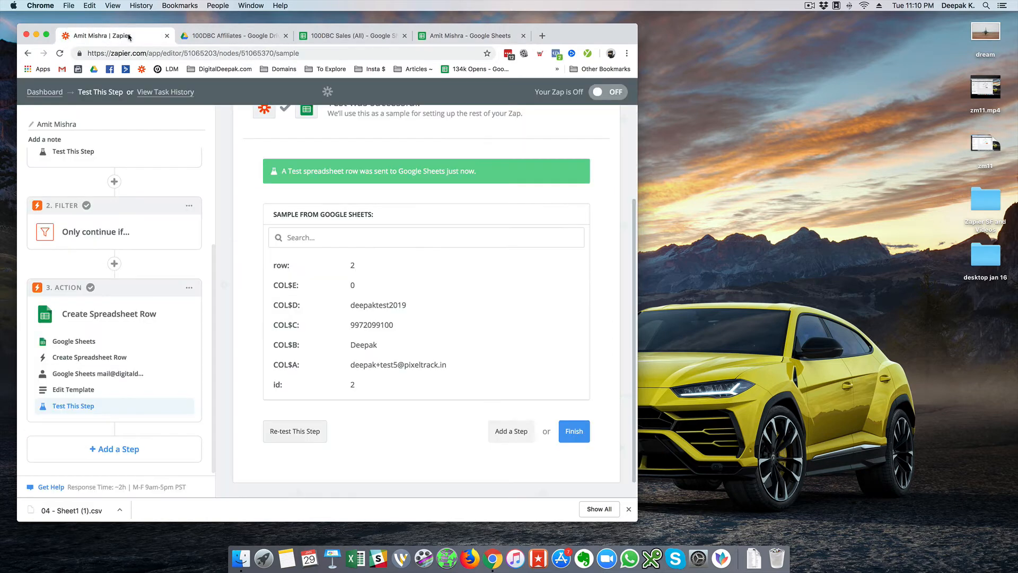
click(582, 429)
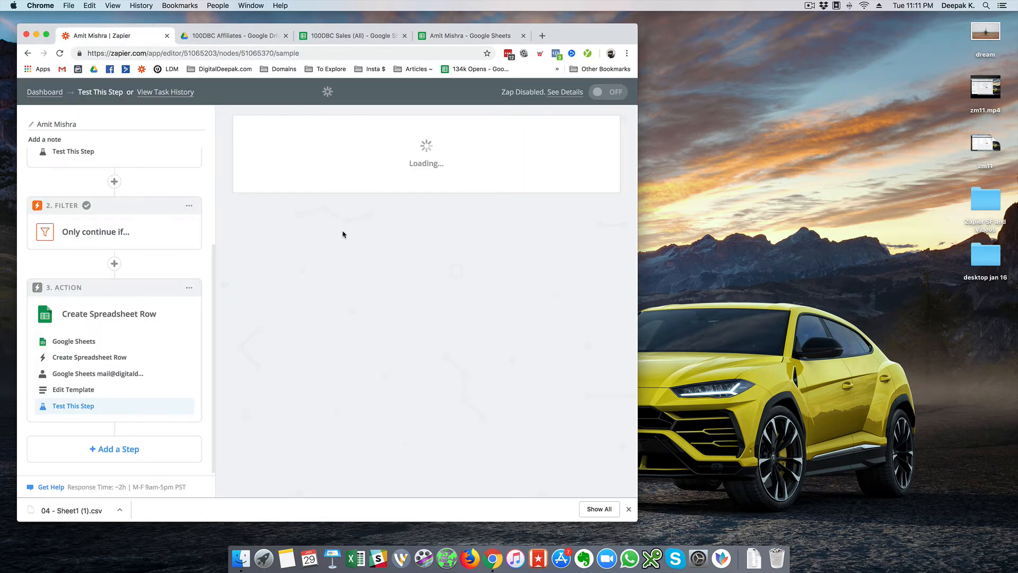
- Turn the affiliate zap on, review its Discount Code contains filter, and open a new browser tab
click(451, 239)
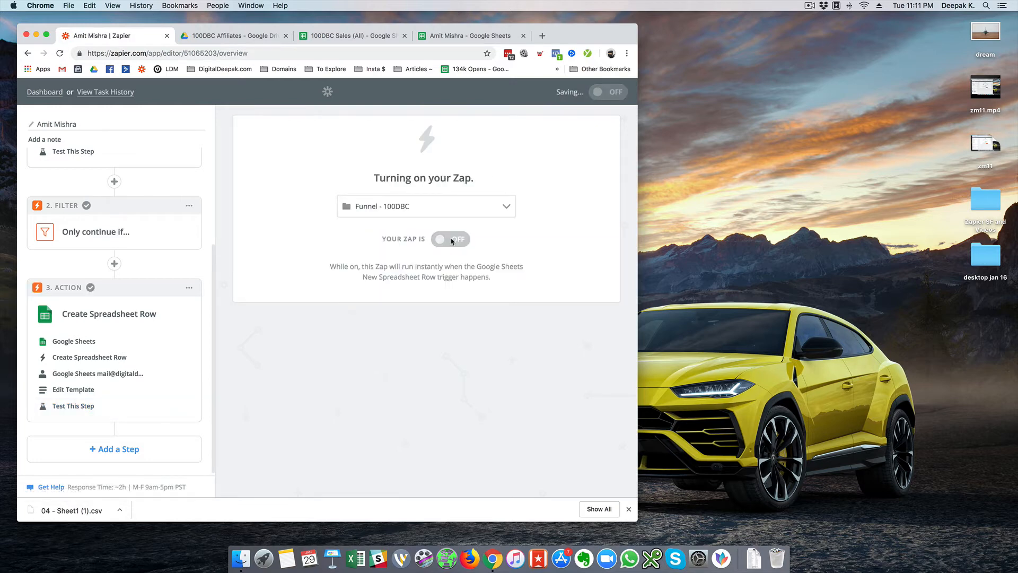
click(132, 232)
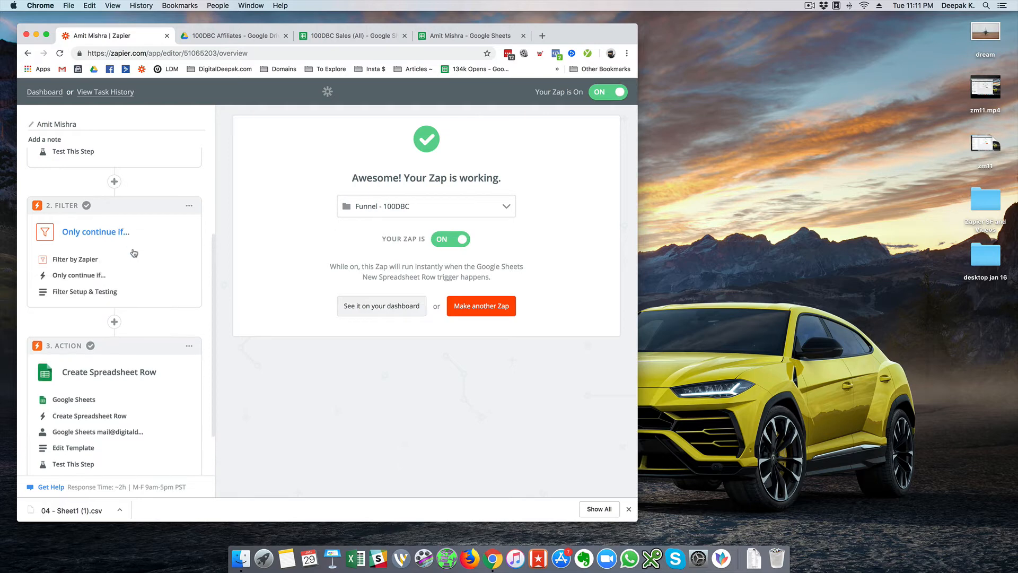
click(135, 277)
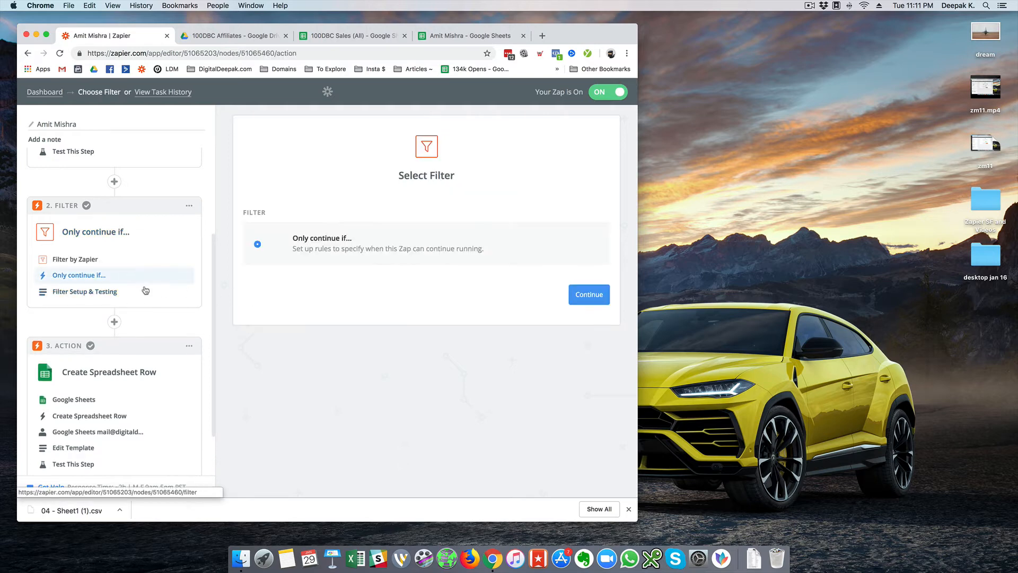
click(145, 290)
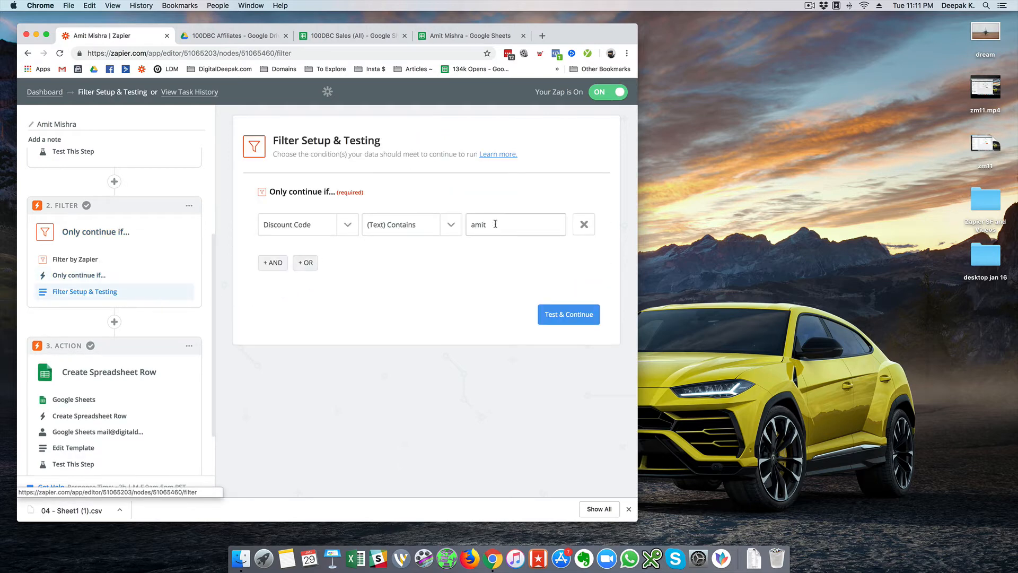
click(544, 37)
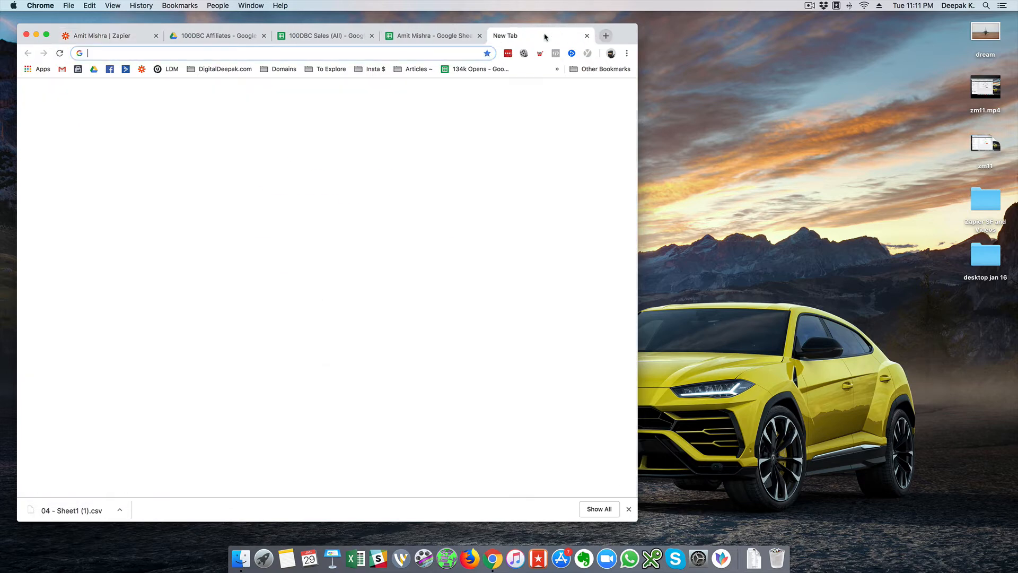
text(www.le)
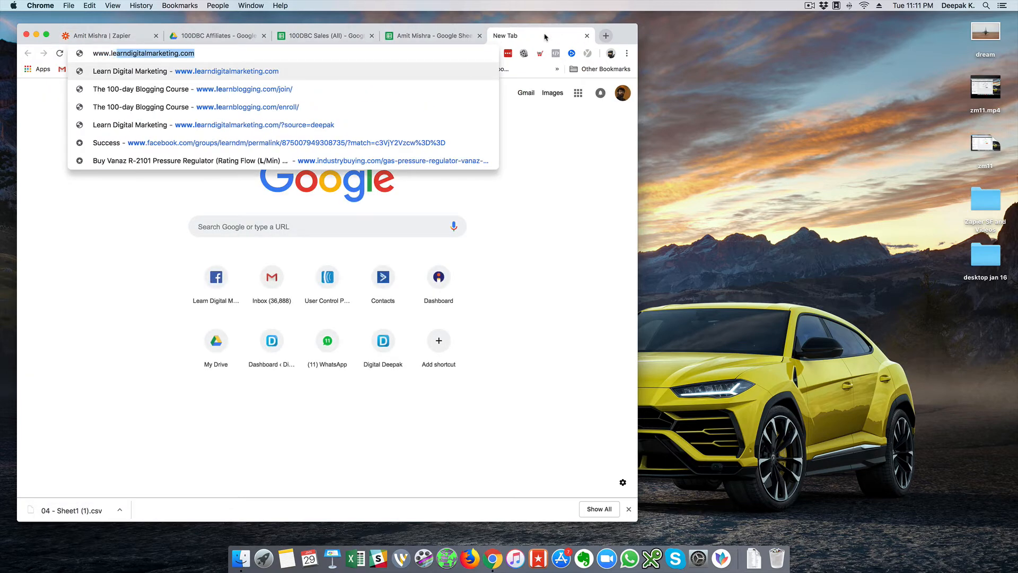
text(arn)
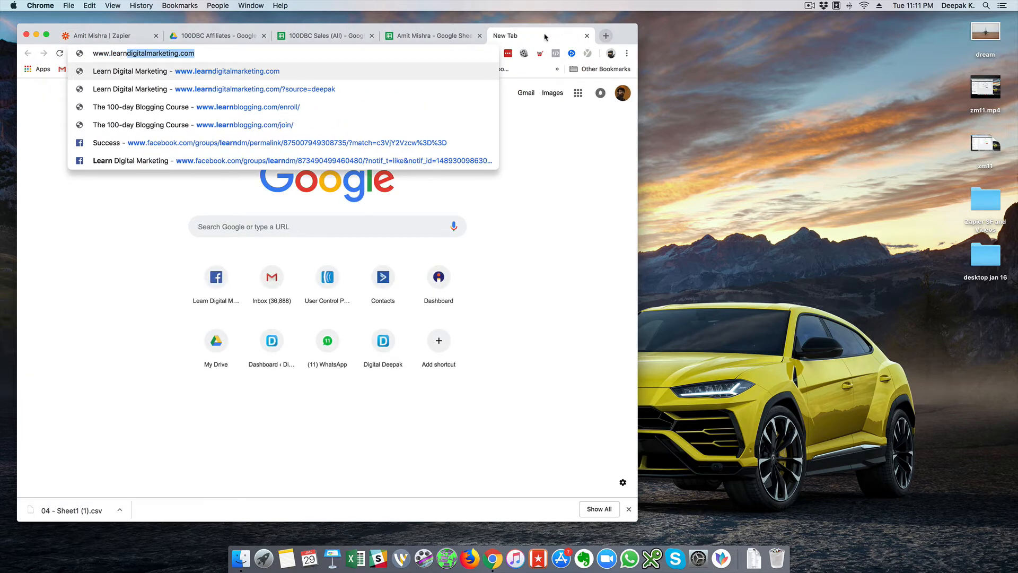
text(blogging.com)
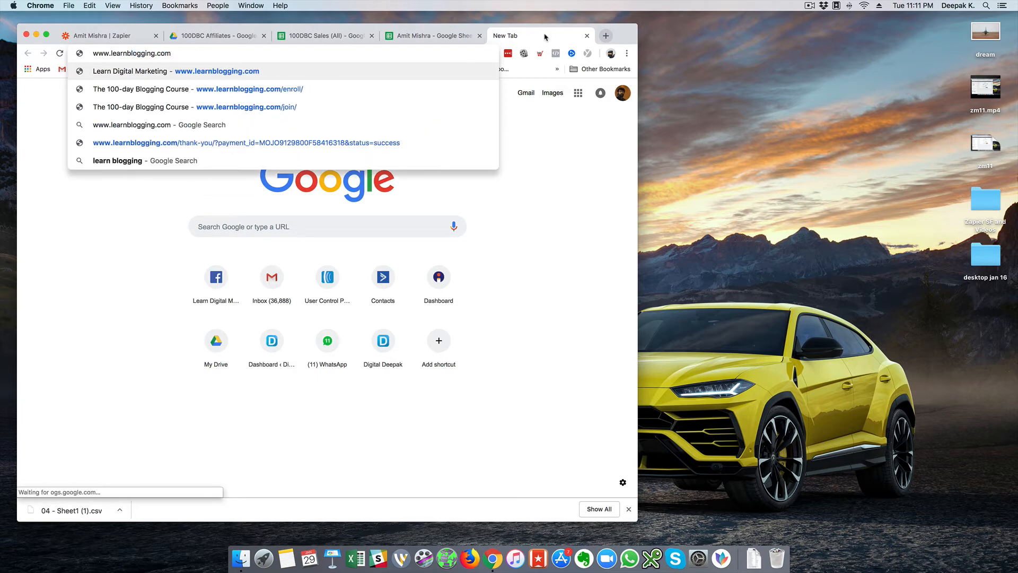
text(/amit-discount/)
key(Return)
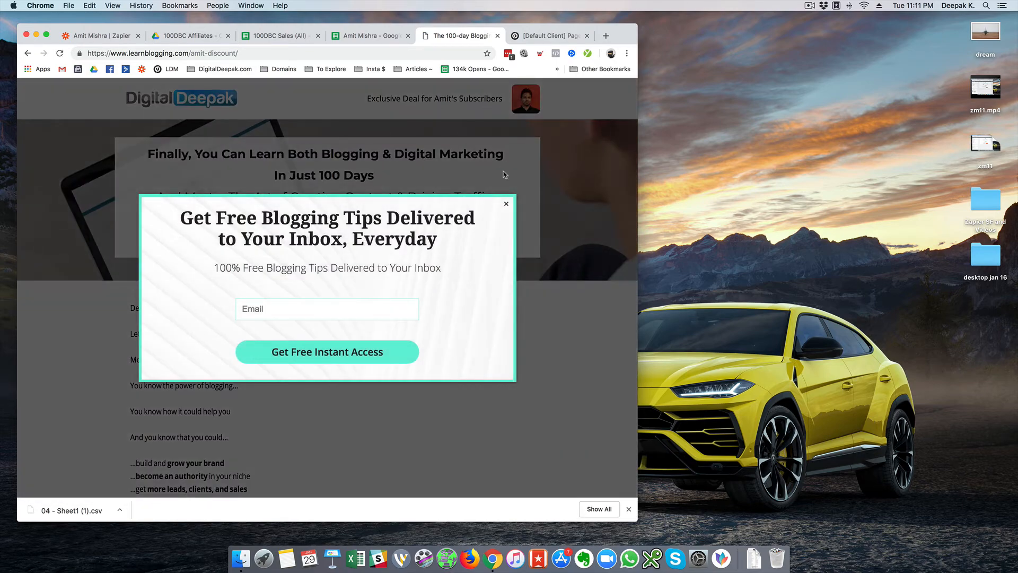
click(506, 204)
scroll(350, 199, down, 20)
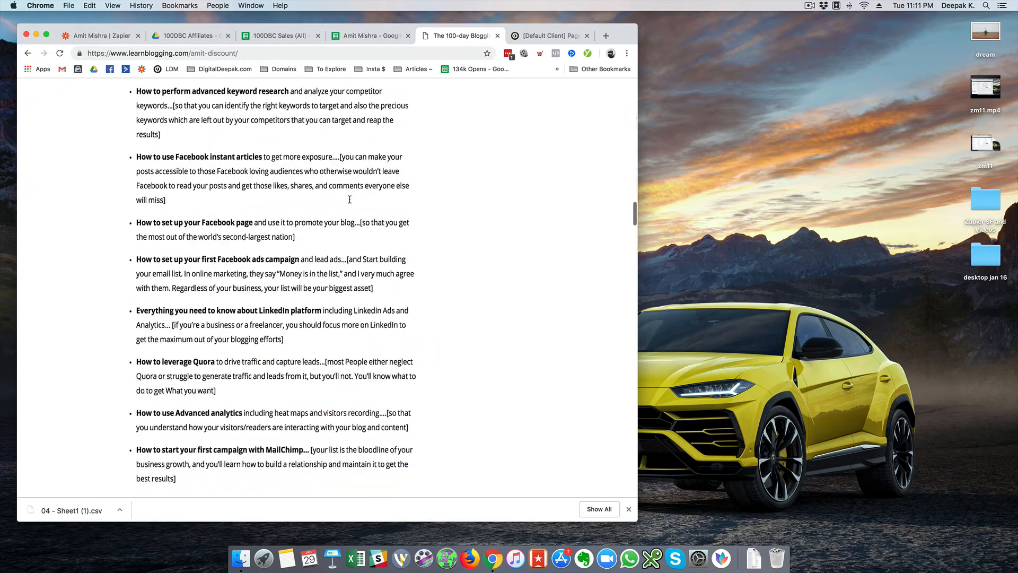
scroll(350, 200, up, 15)
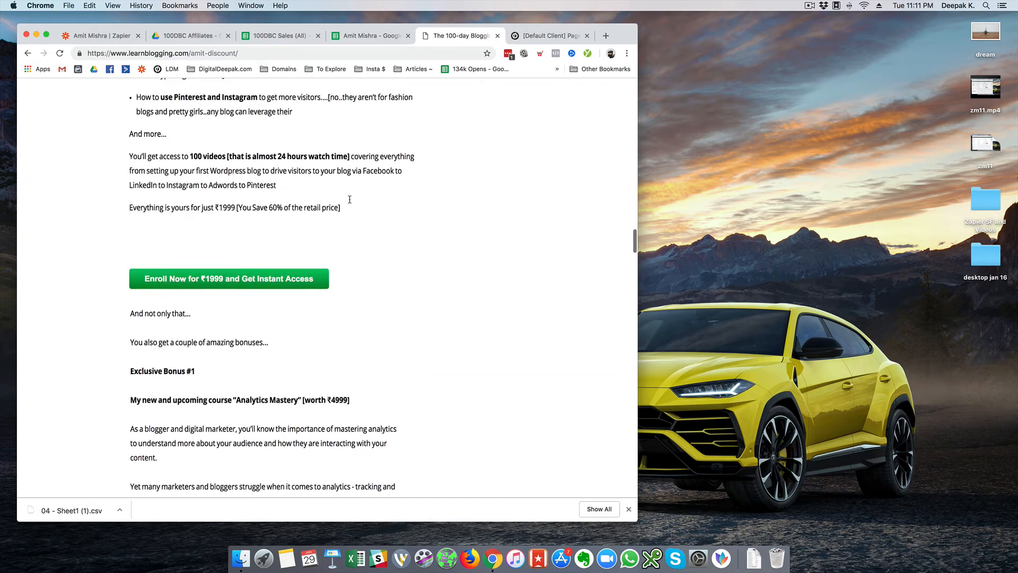
click(266, 286)
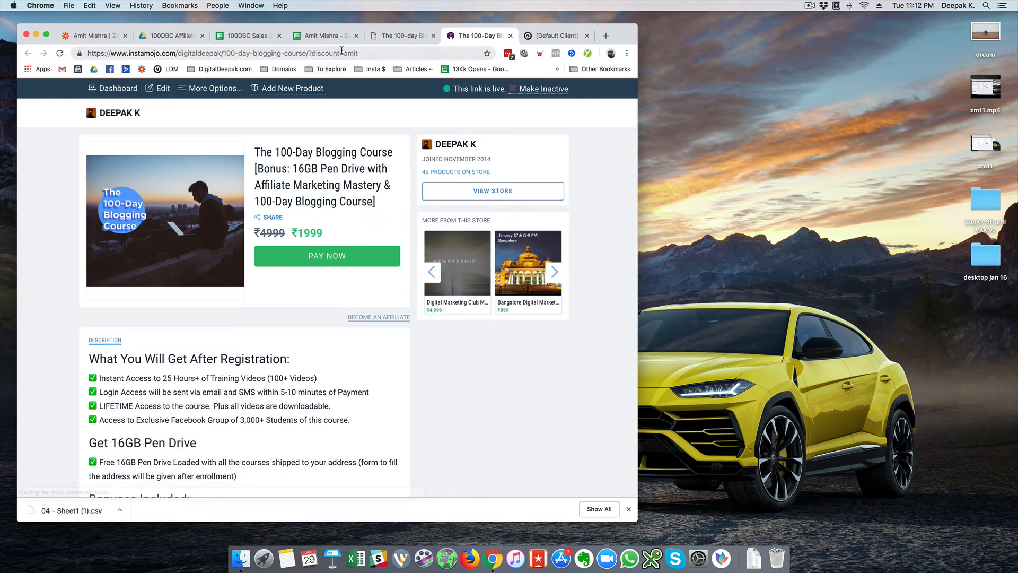
- Confirm the checkout address carries discount=amit, then return to the Zapier filter setup
click(341, 53)
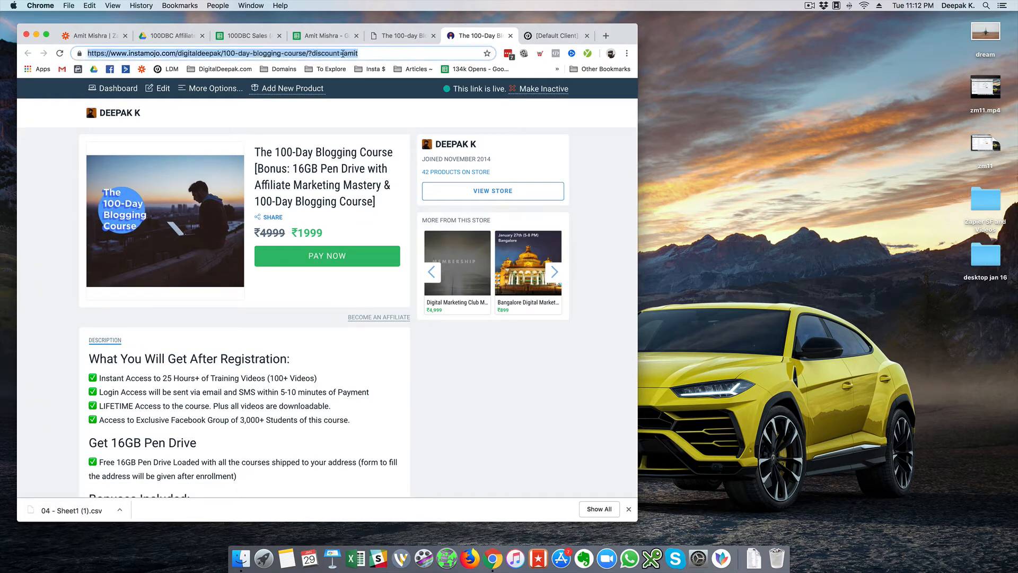
click(350, 54)
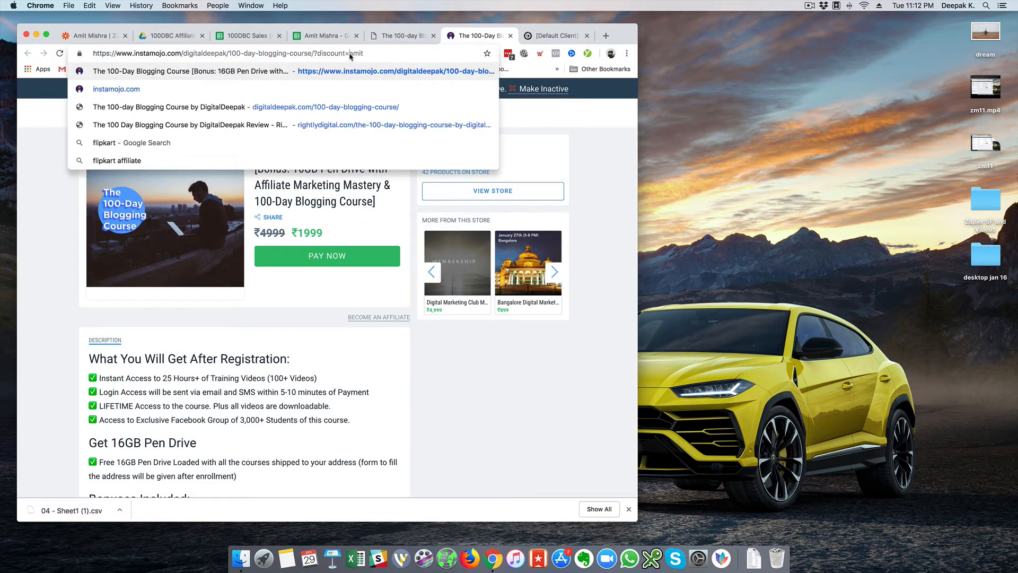
click(27, 182)
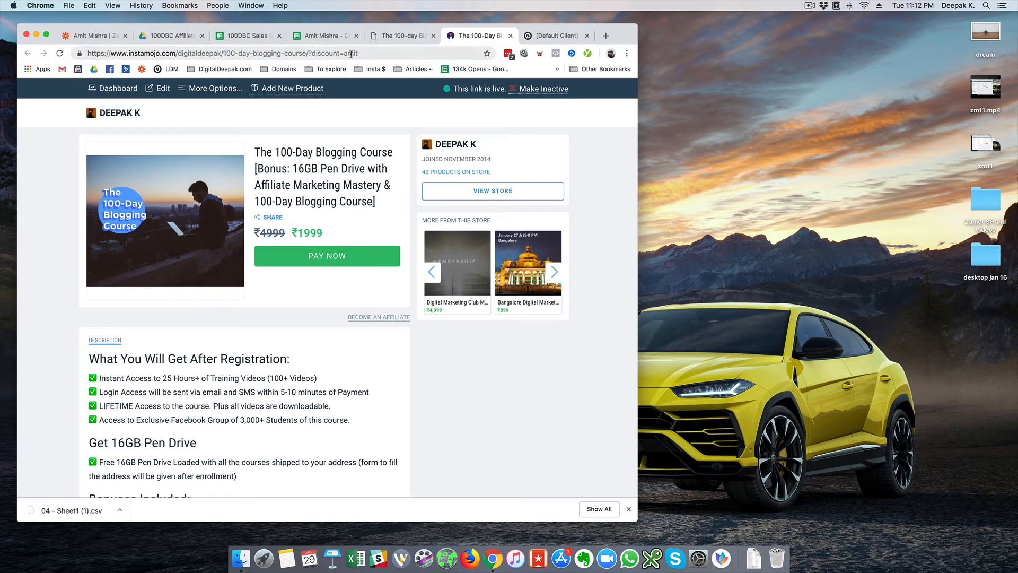
click(103, 36)
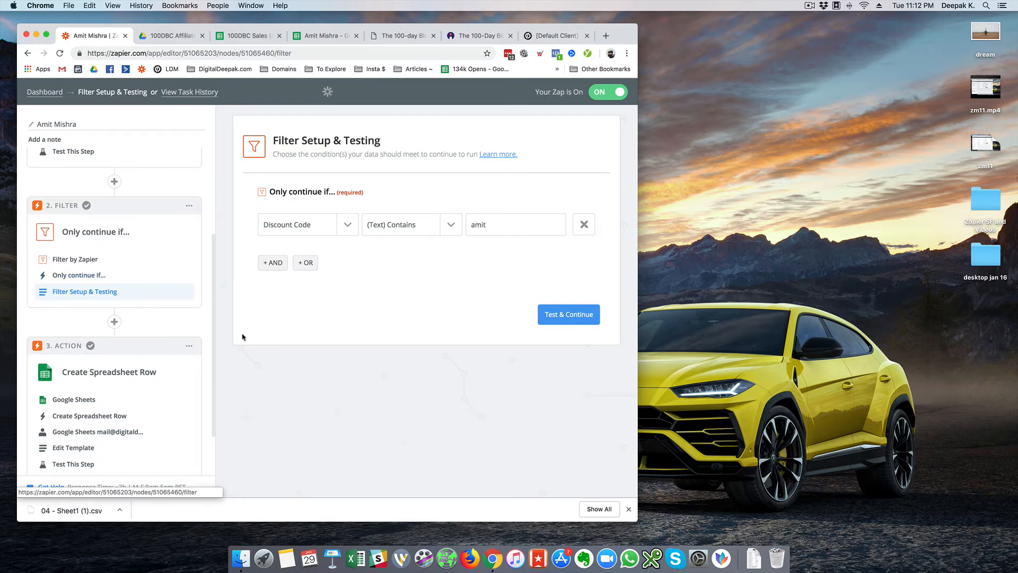
- Share the affiliate's sales spreadsheet with the affiliate and confirm sending outside the organisation
click(321, 35)
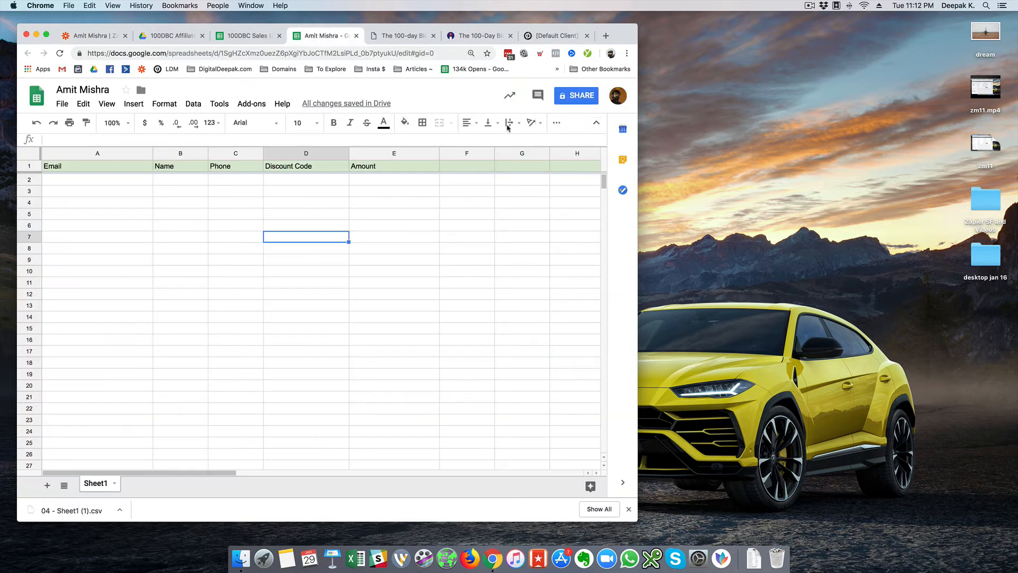
click(580, 96)
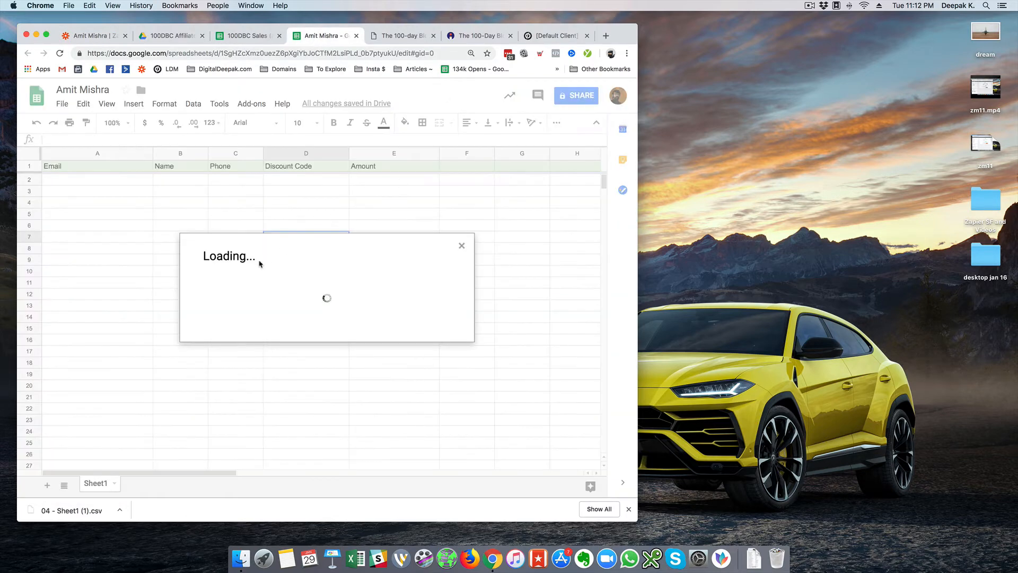
click(285, 293)
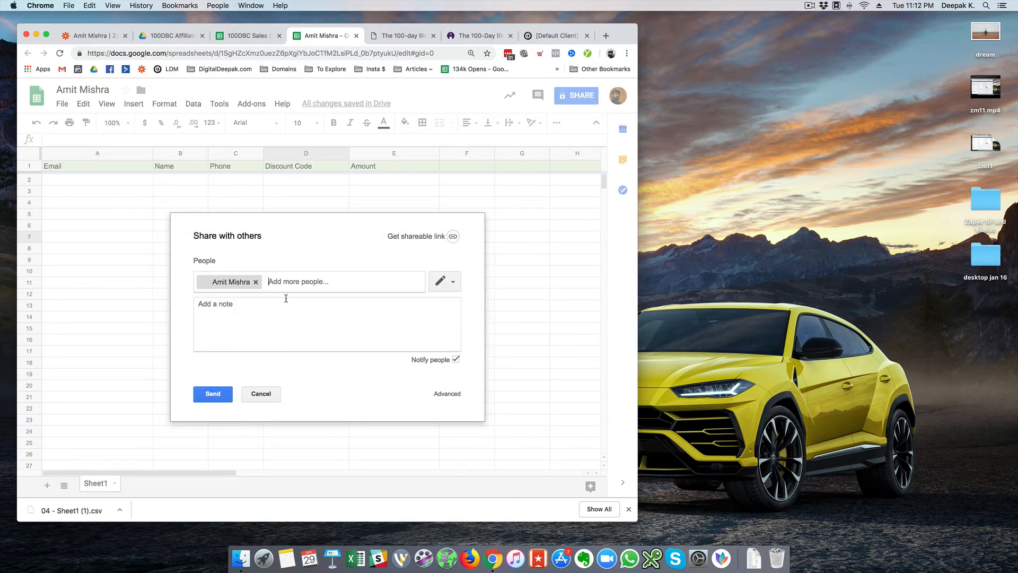
click(214, 397)
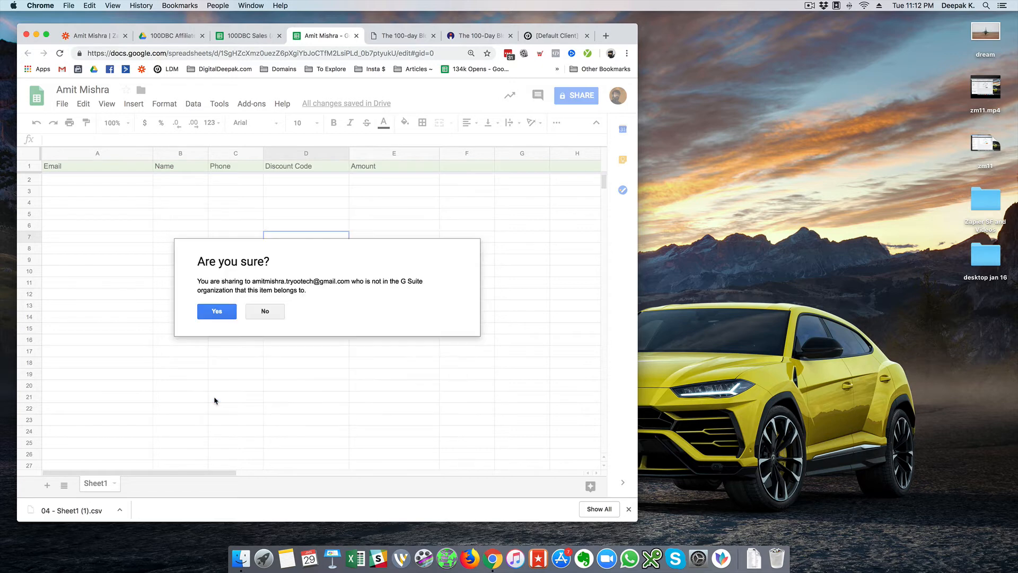
click(222, 311)
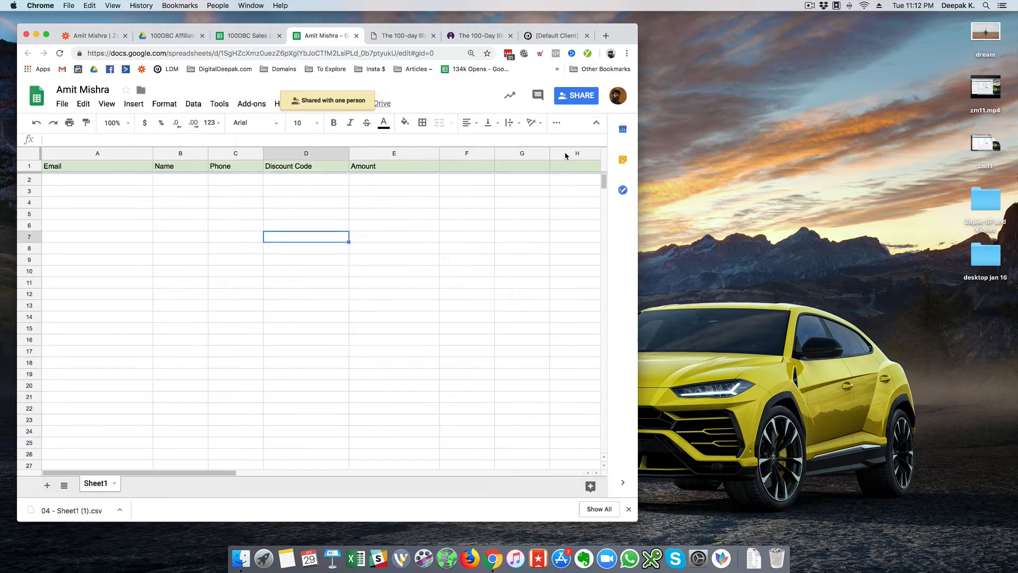
- Change the affiliate's access to Can comment and save the sharing settings
click(577, 96)
click(446, 290)
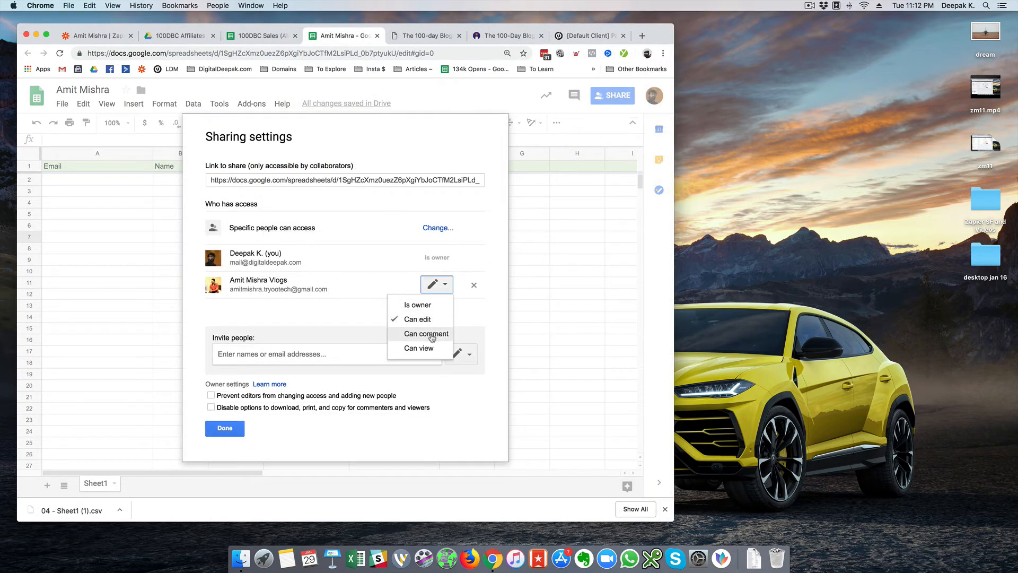
click(431, 348)
click(444, 271)
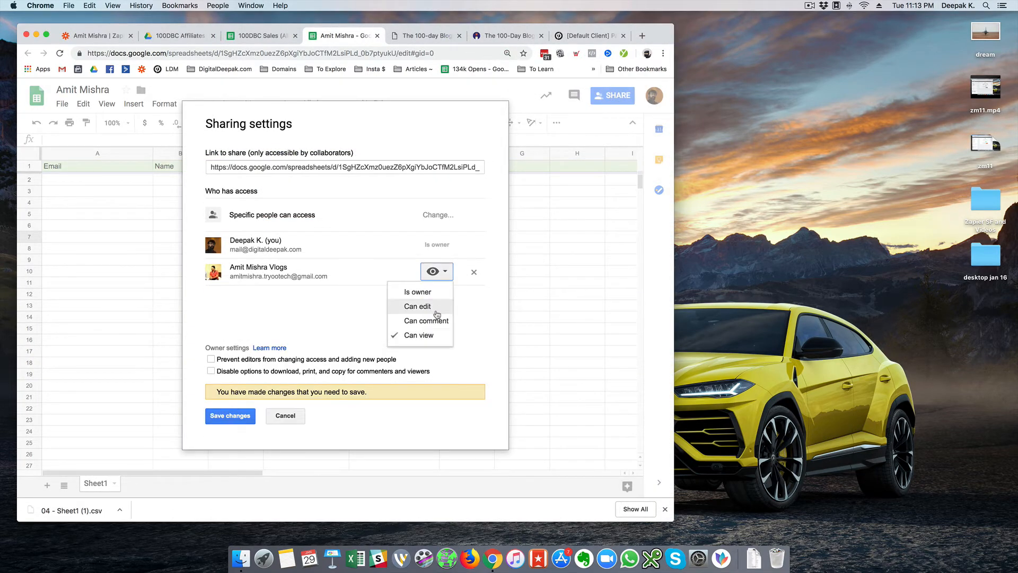
click(425, 320)
click(239, 423)
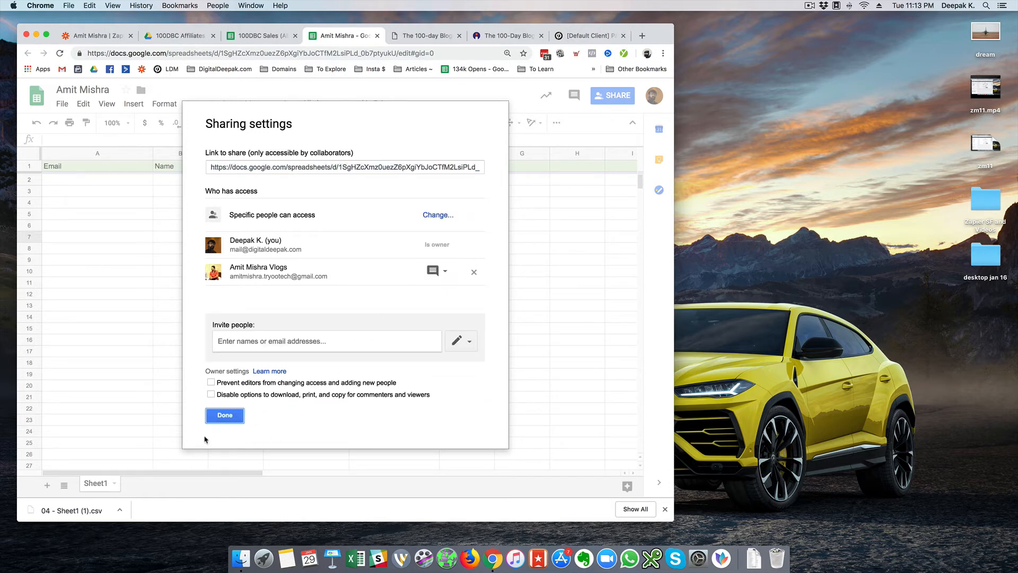
click(222, 416)
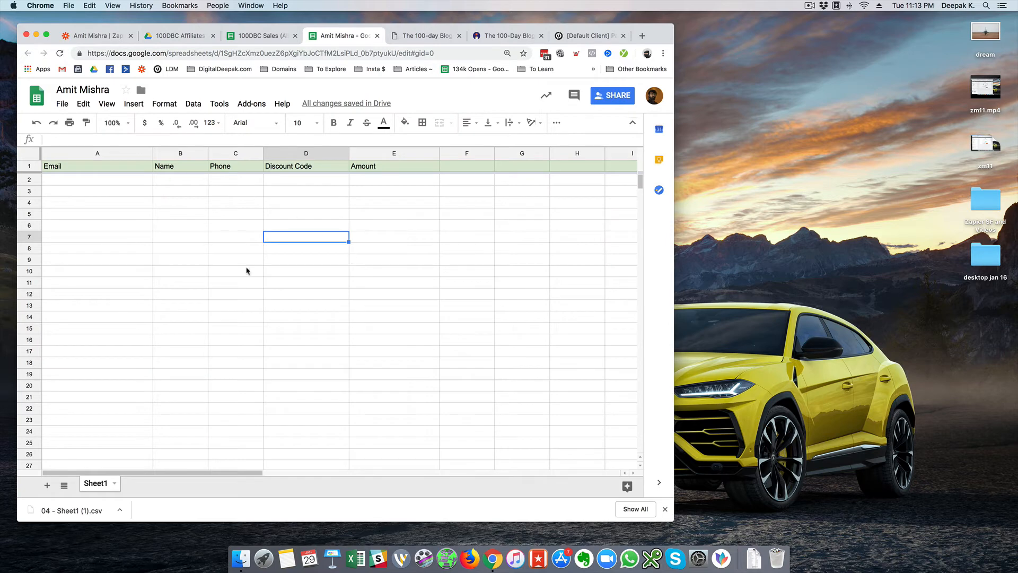
click(89, 184)
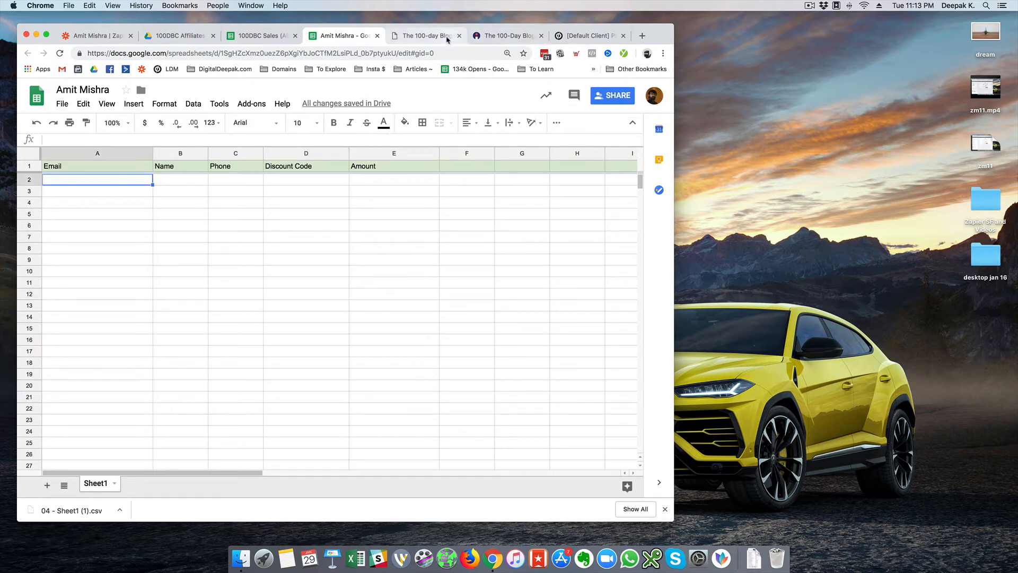
- Go to the discount codes section of the course product in Instamojo
click(440, 40)
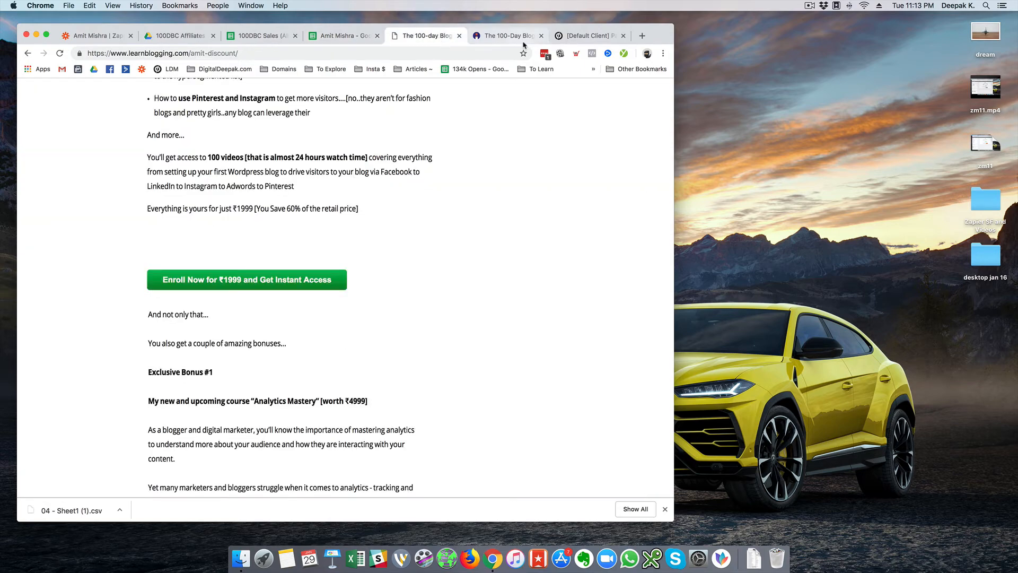
click(507, 36)
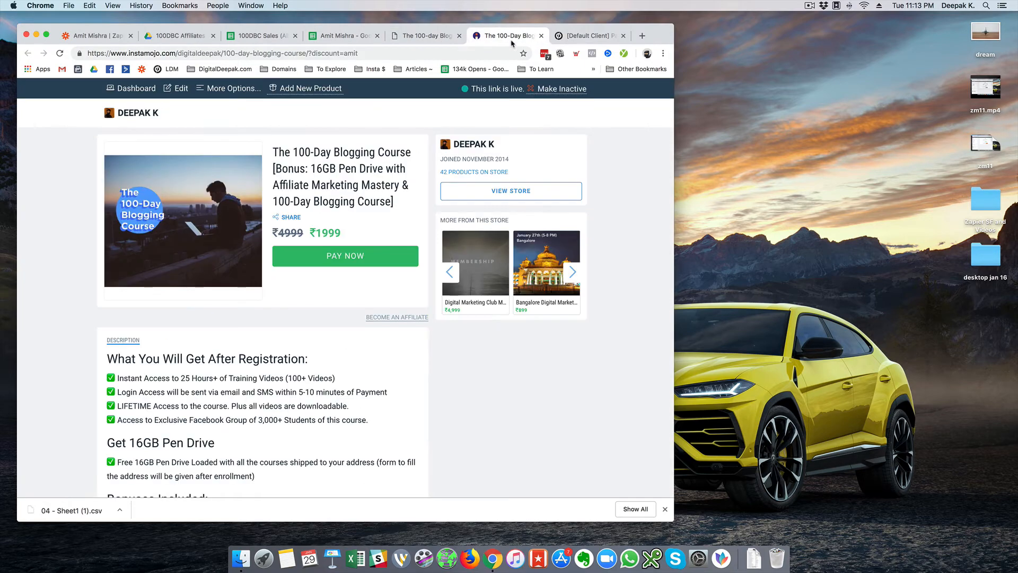
click(221, 88)
click(223, 138)
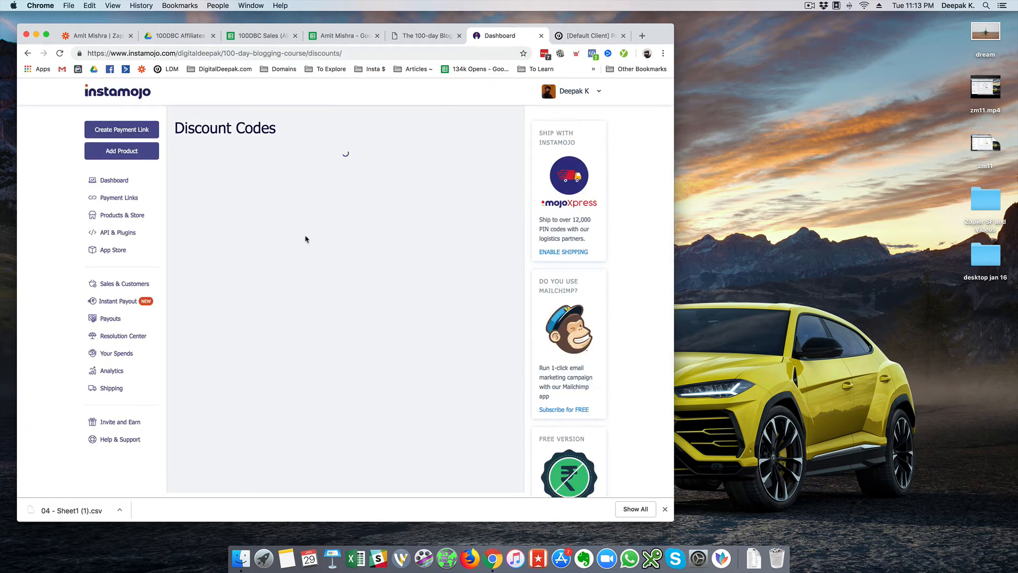
- Add discount code AMITTEST2019 worth ₹4,999, usable once, and open its course link
click(236, 260)
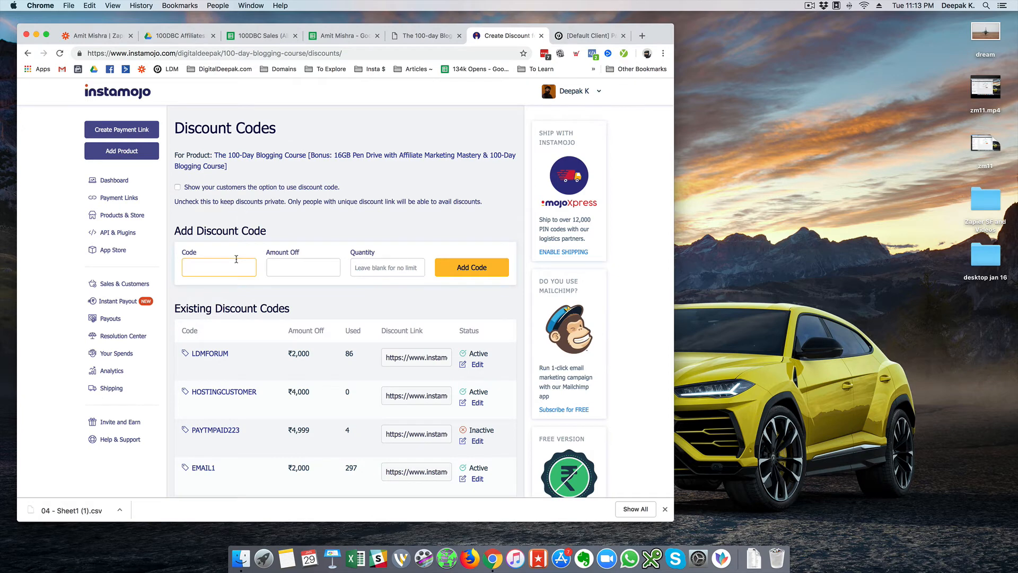
text(amittest2019)
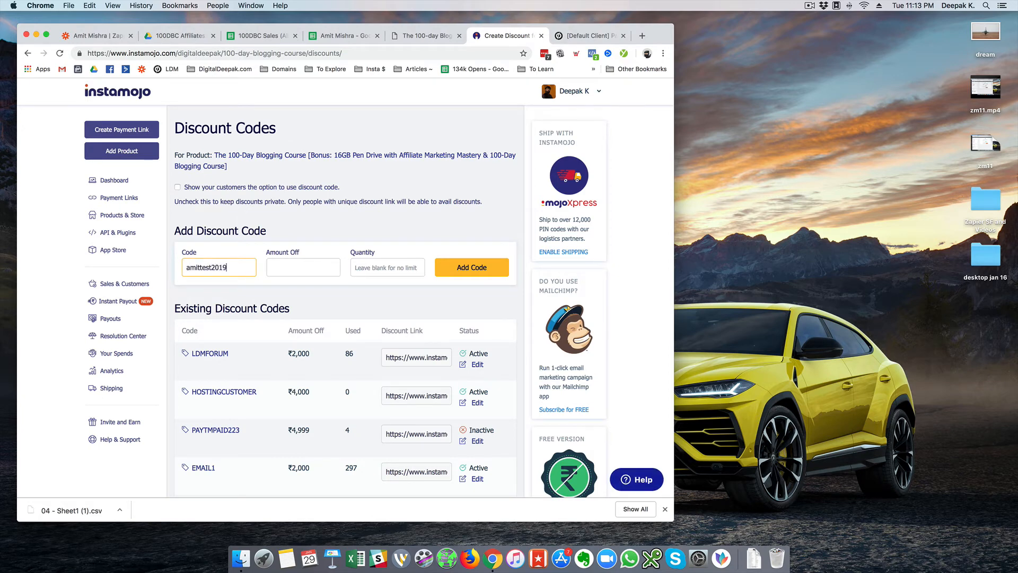
click(303, 267)
click(382, 267)
text(1)
click(503, 271)
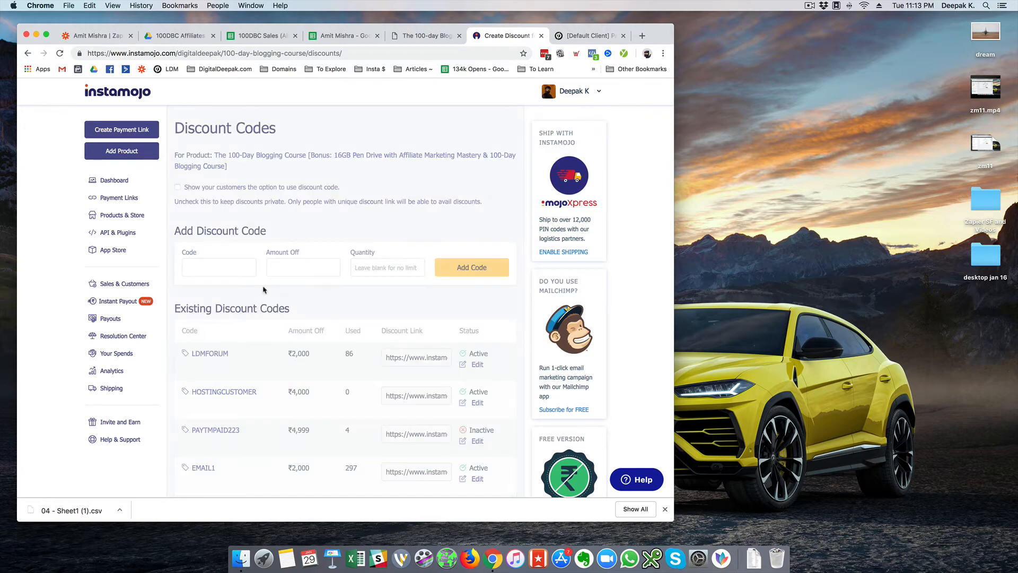
scroll(266, 288, down, 20)
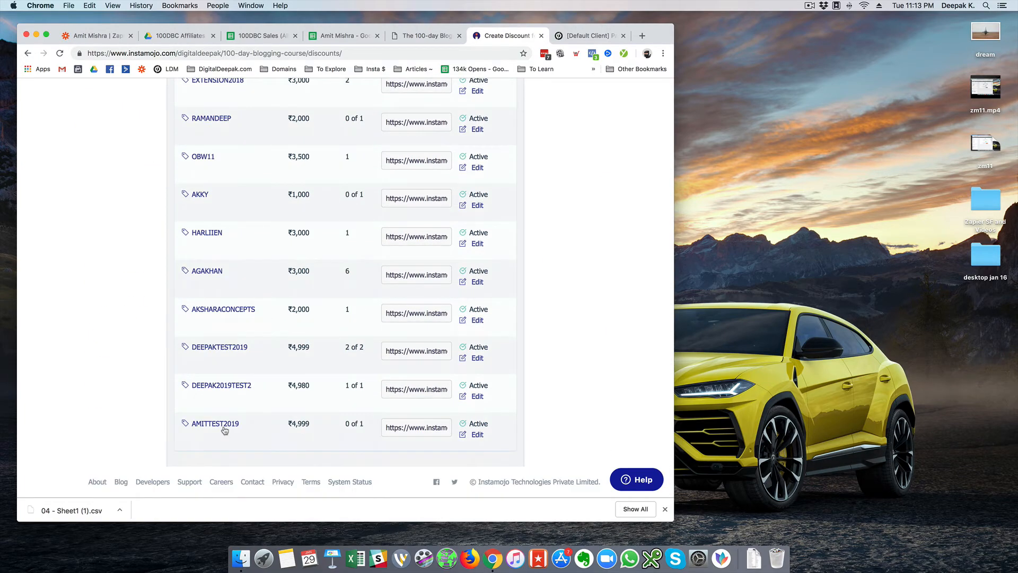
click(225, 428)
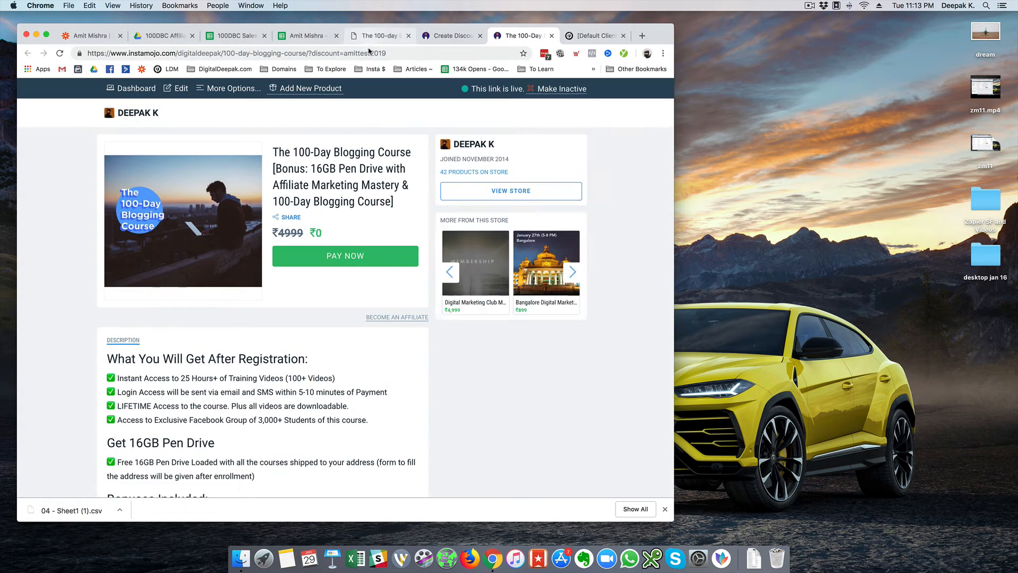
click(368, 53)
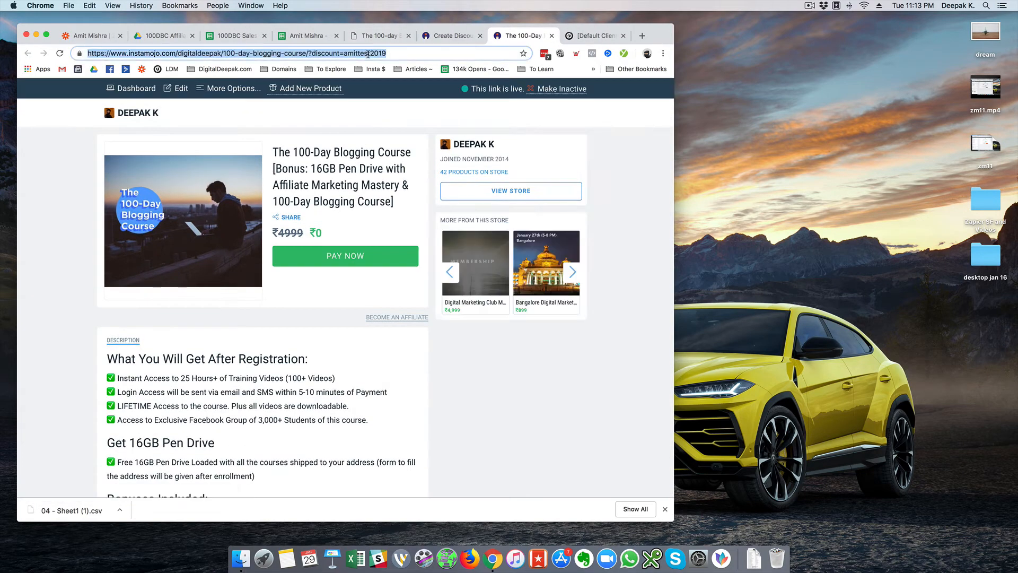
click(600, 140)
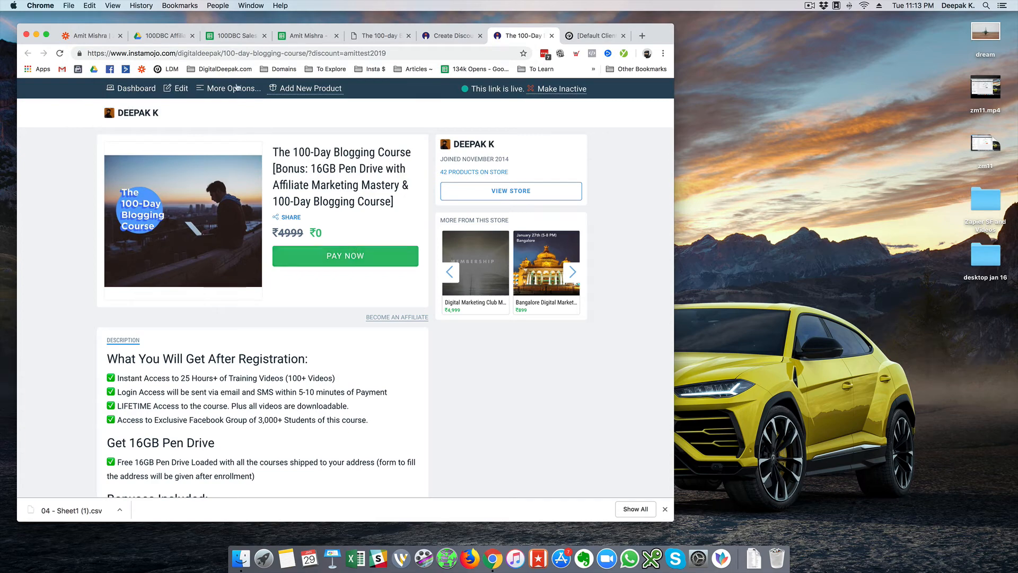
click(236, 37)
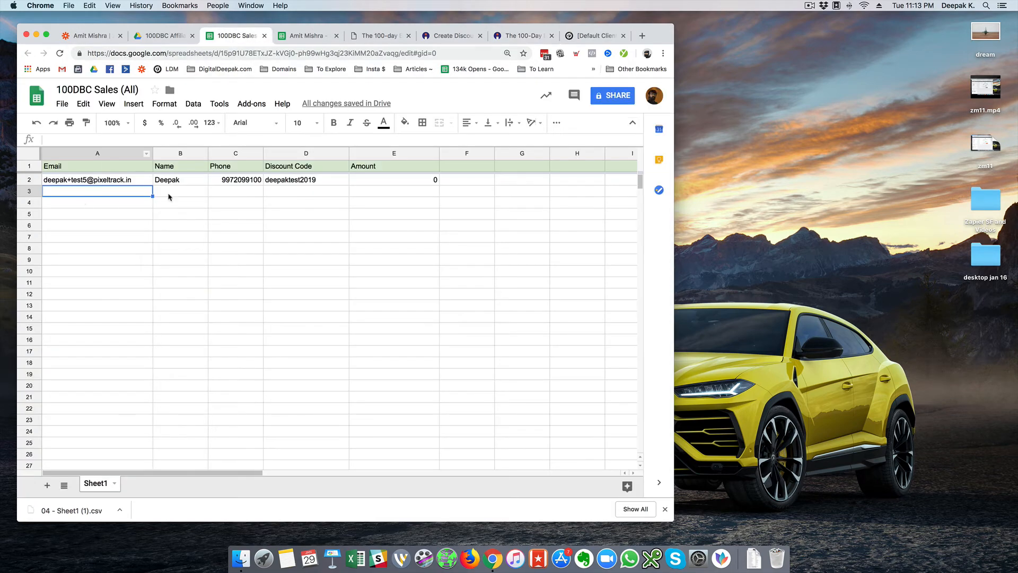
key(Right)
key(Right)
key(Right)
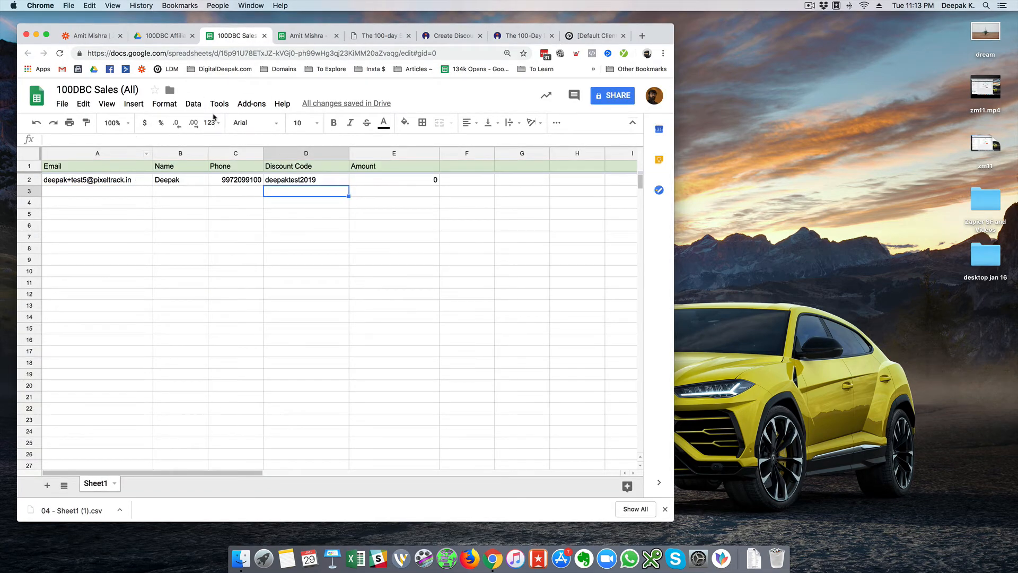
click(311, 38)
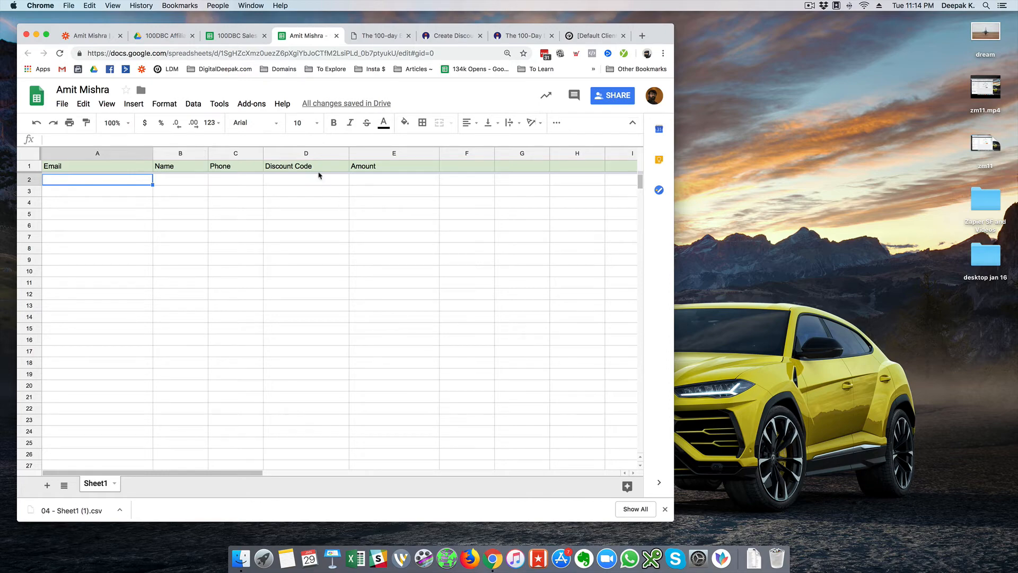
click(513, 37)
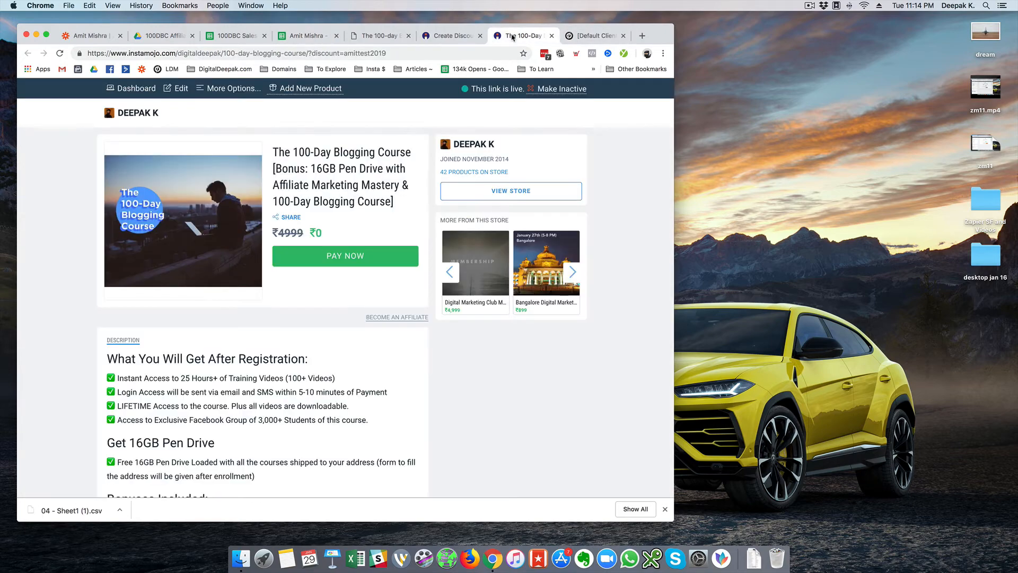
- Claim the course for free using the buyer's name and autofilled email and phone, then return to Zapier
click(343, 256)
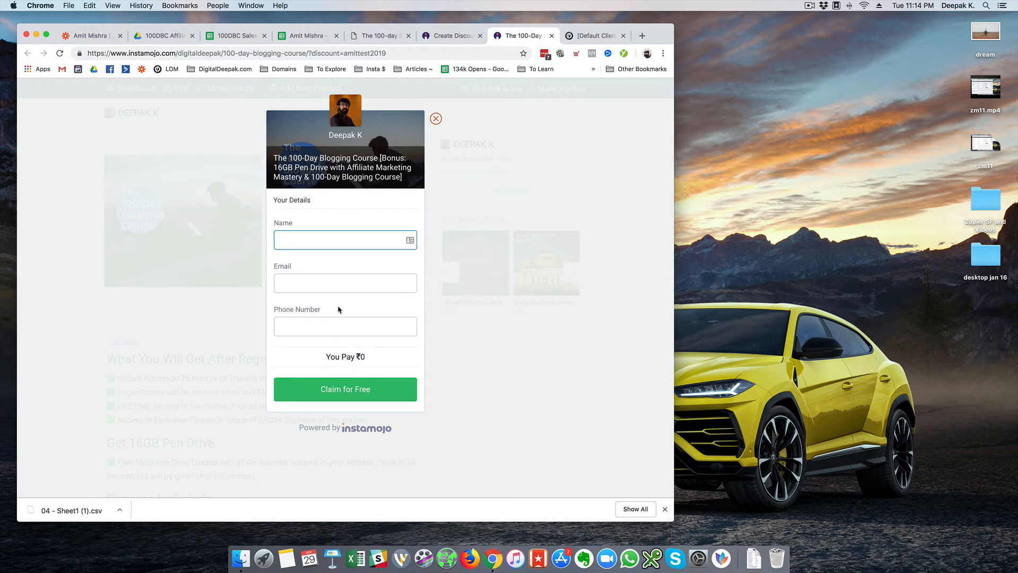
text(Deepak)
key(Down)
key(Return)
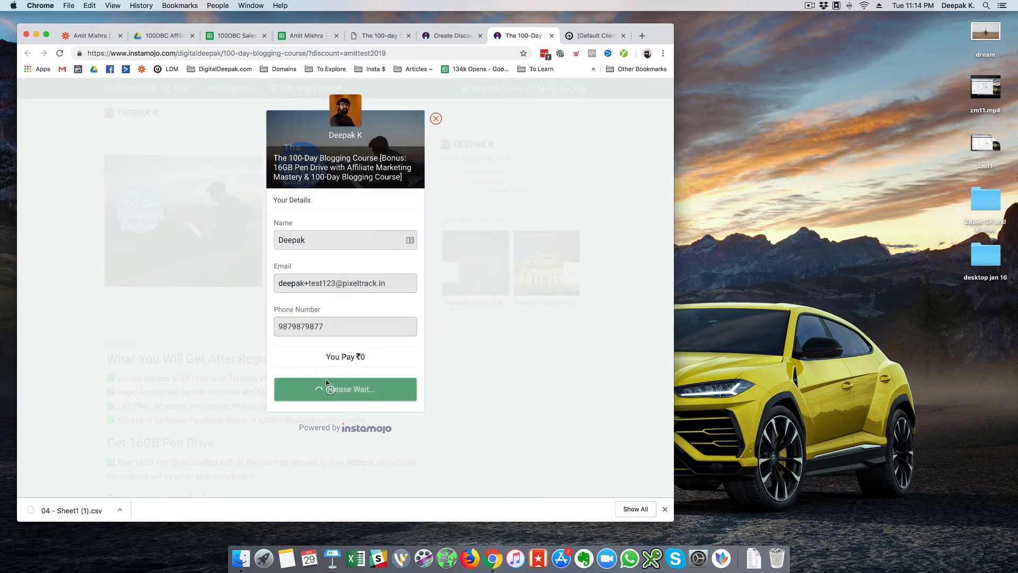
click(327, 384)
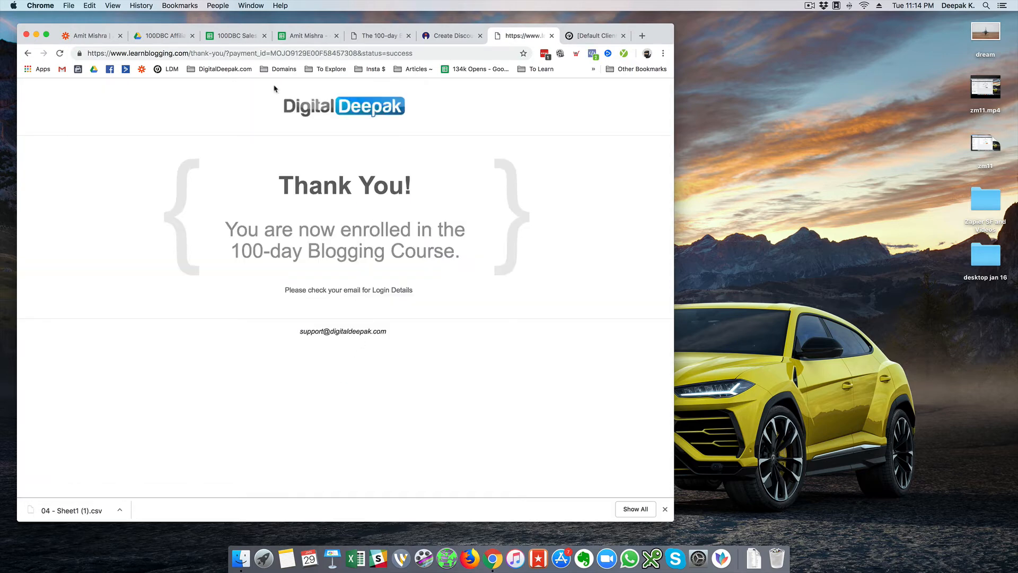
click(98, 45)
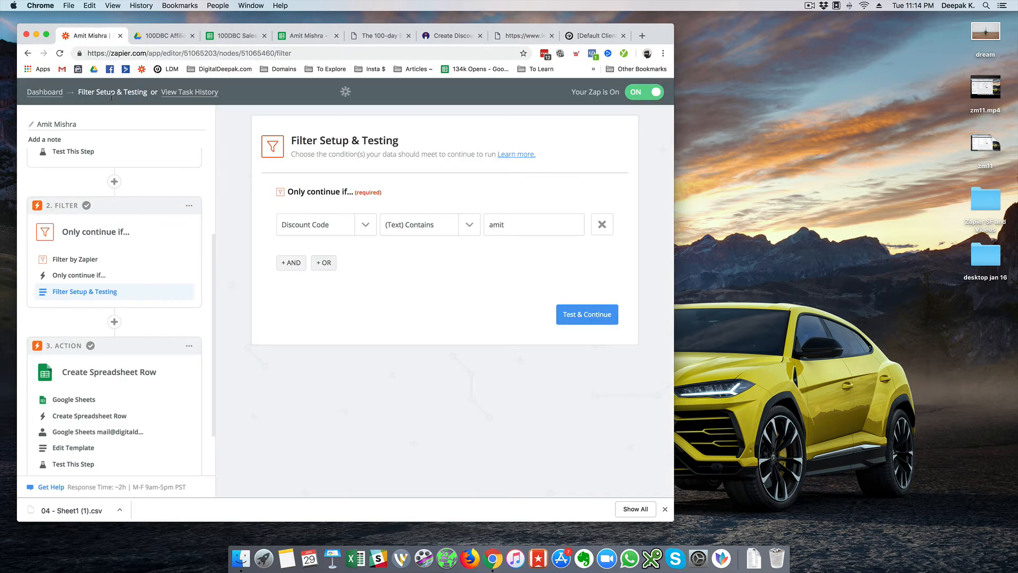
- Check 100DBC Sales (All) shows the ₹0 amittest2019 test sale as row 3
click(60, 93)
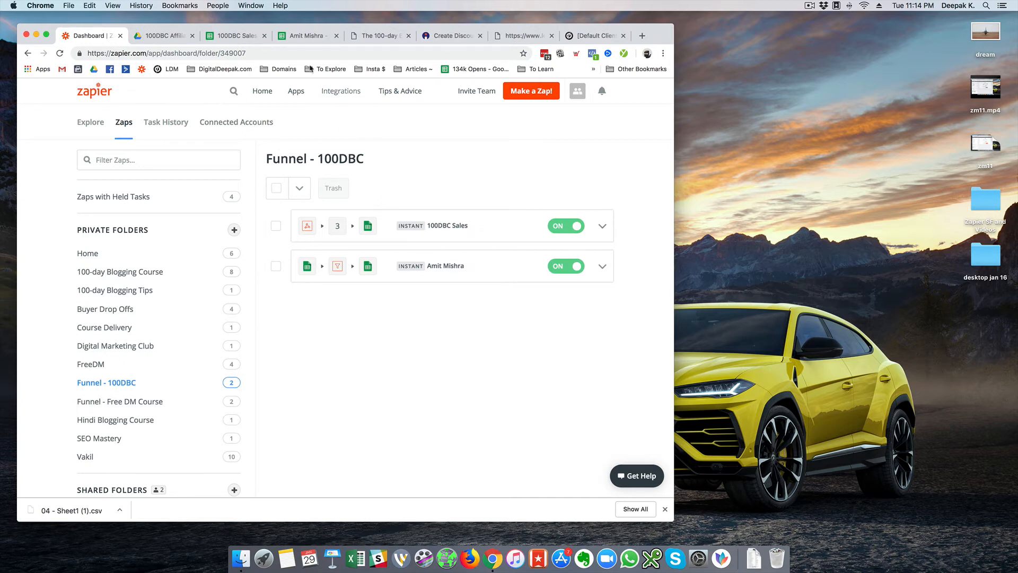
click(242, 38)
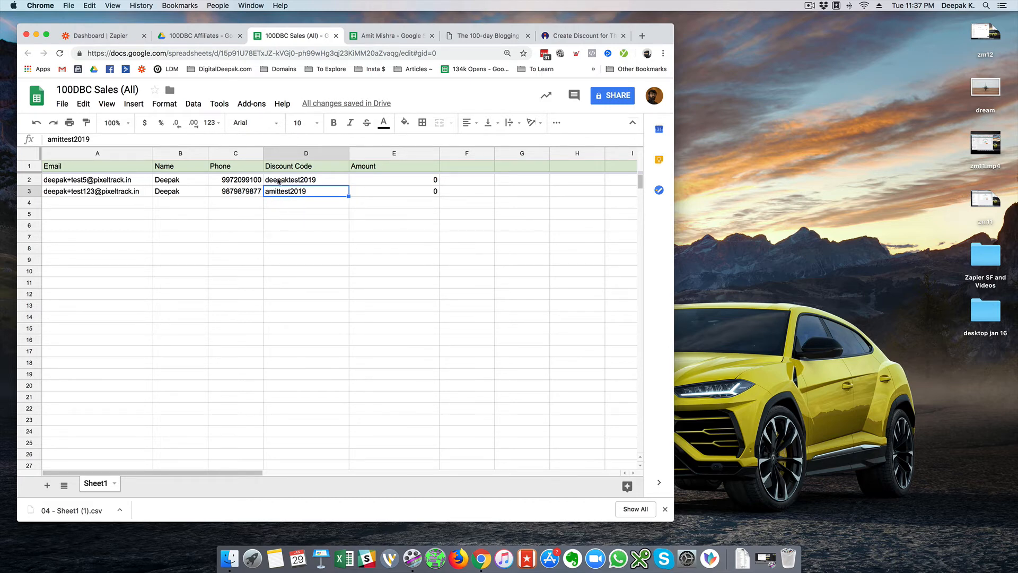
- Verify row 2 of the affiliate's sheet holds the copied amittest2019 sale with Amount 0
click(107, 37)
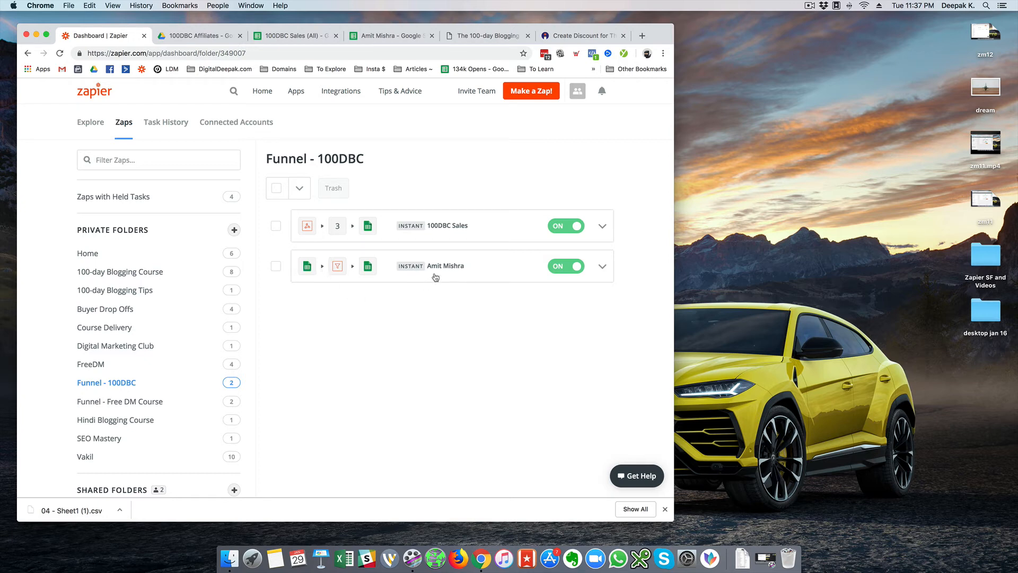
click(386, 38)
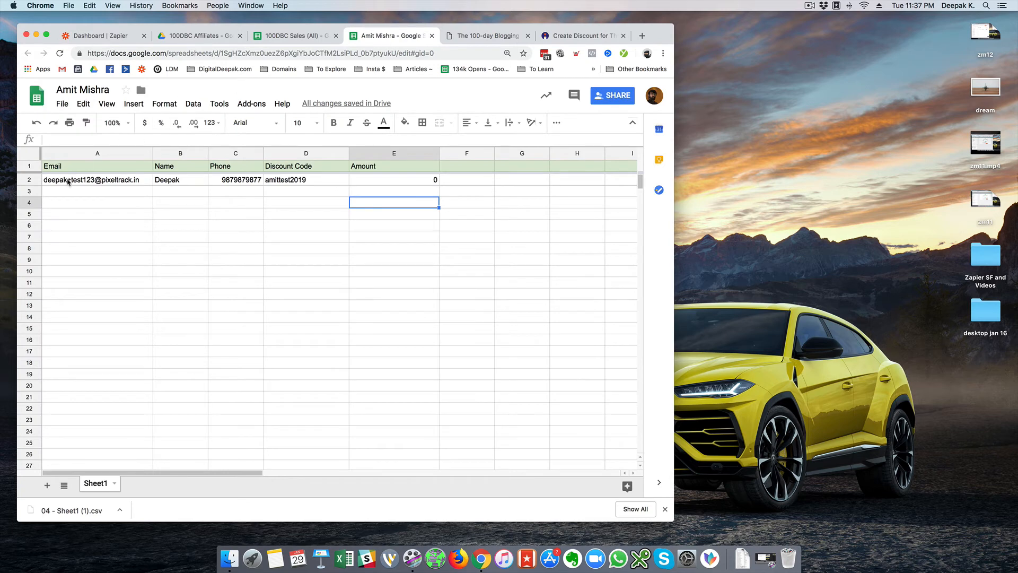
drag(68, 181, 394, 181)
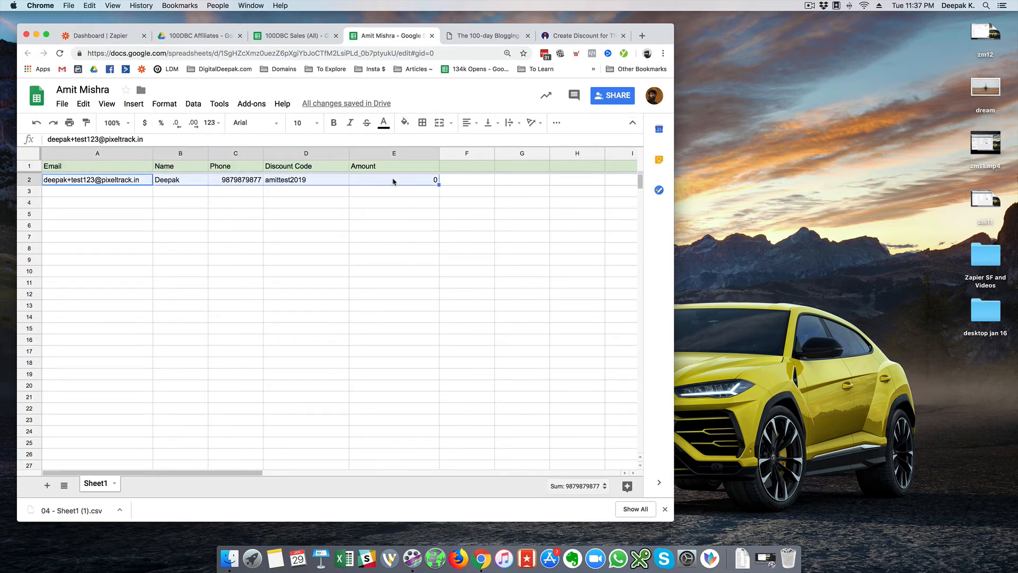
click(282, 183)
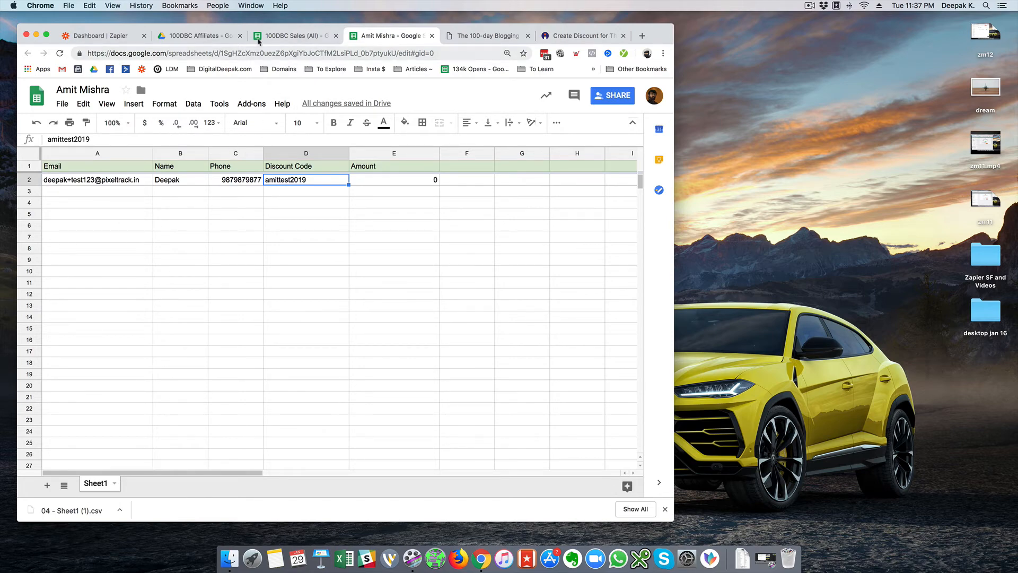
click(115, 36)
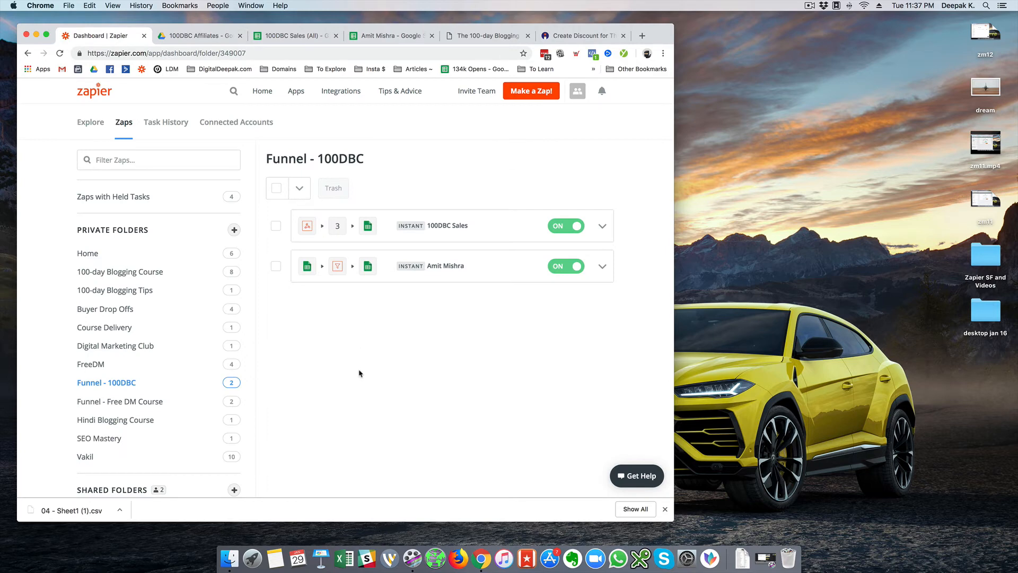
click(194, 36)
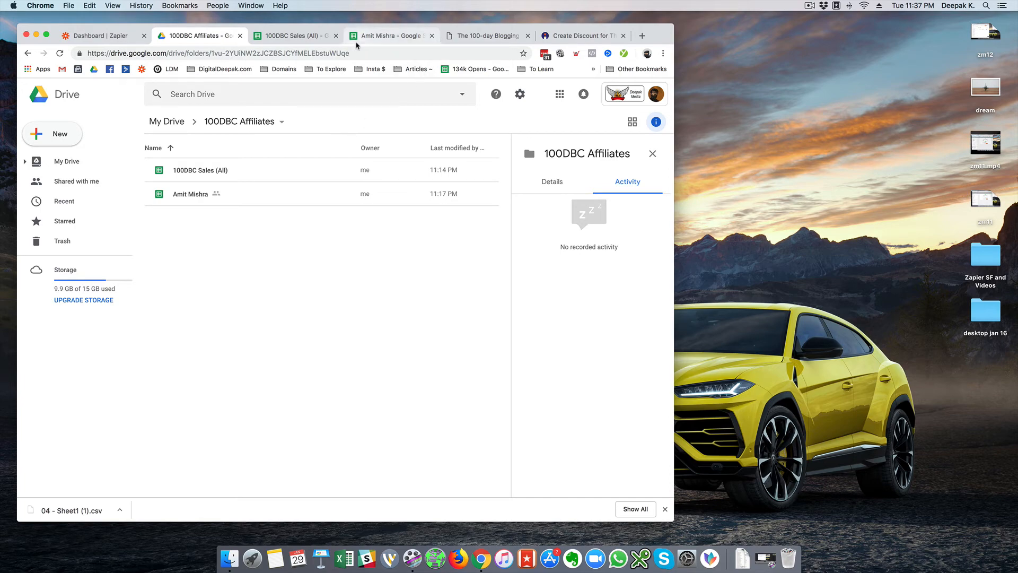
click(390, 36)
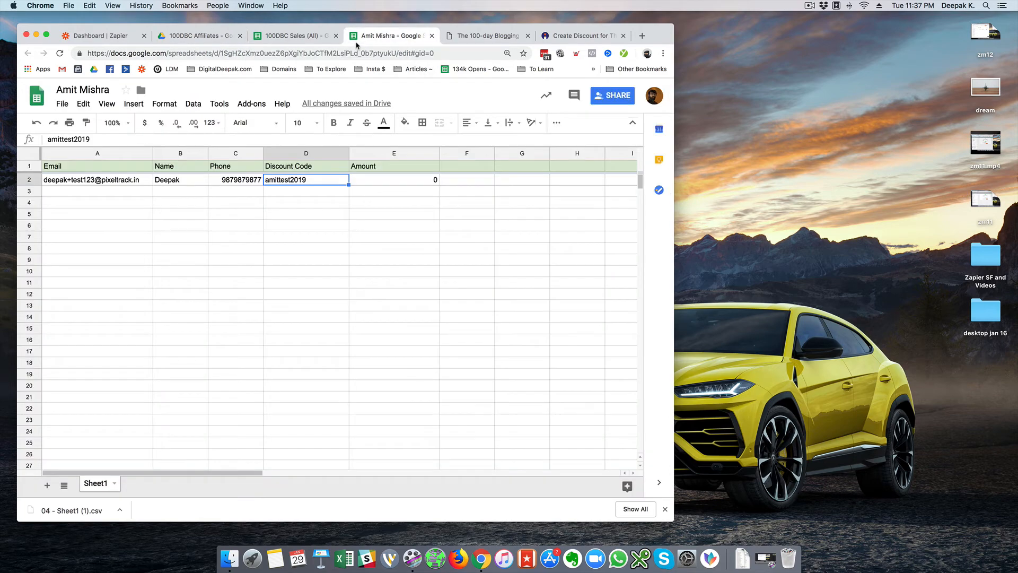
- Delete the amittest2019 test sale in row 2 of the affiliate's sheet
click(101, 193)
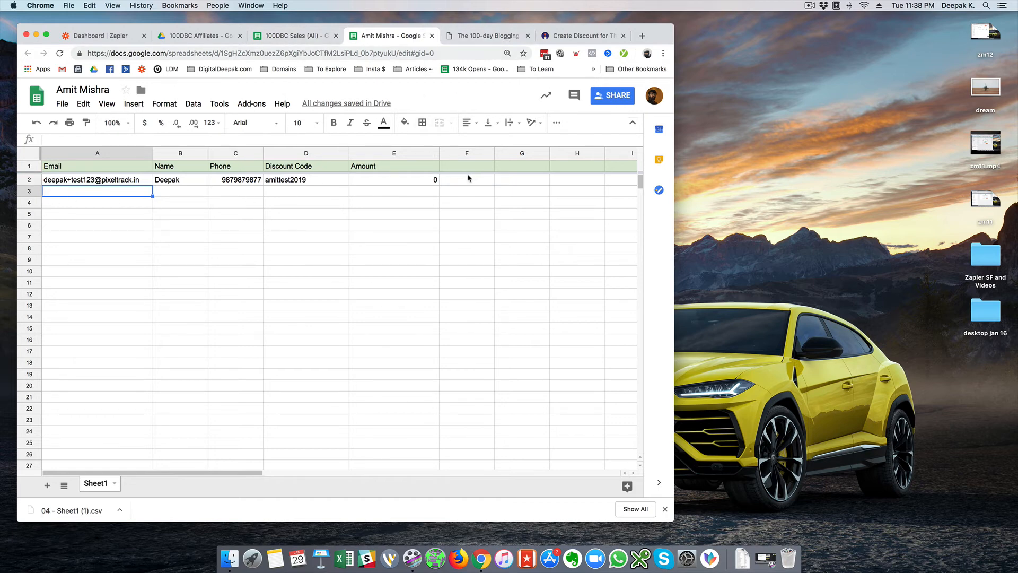
right_click(25, 181)
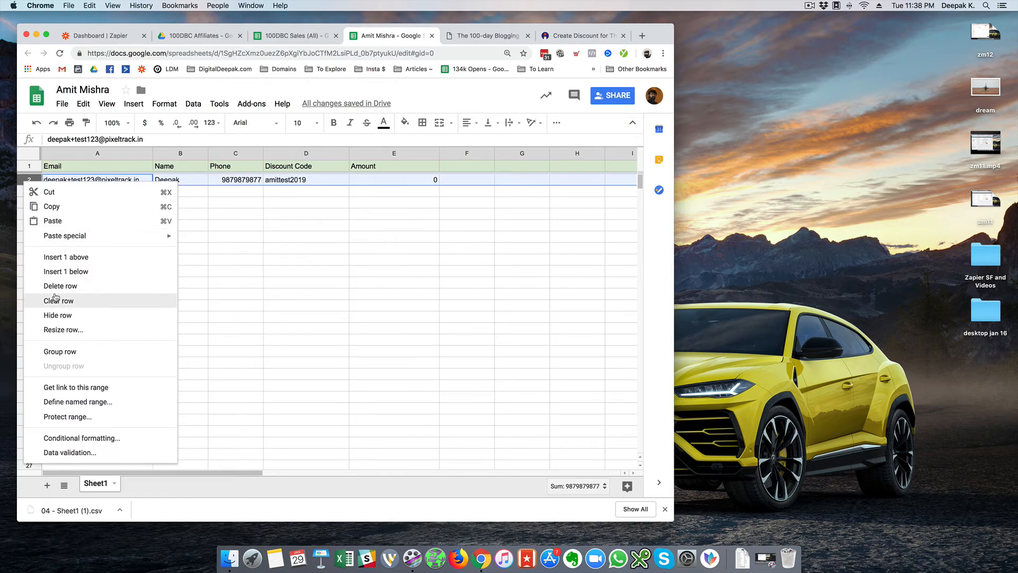
click(57, 287)
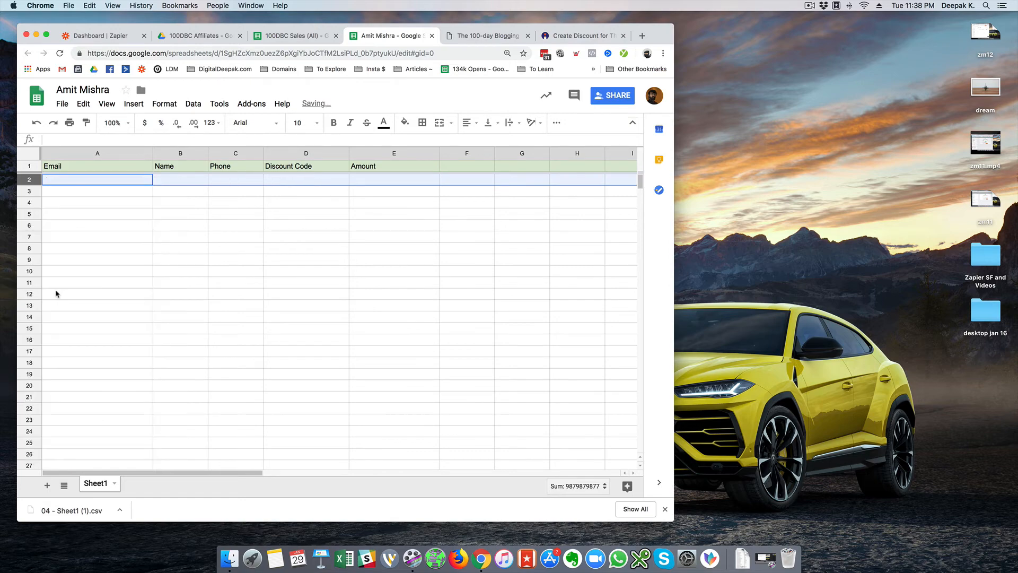
click(126, 182)
- Switch to the 100DBC Sales (All) sheet and look over the empty row 4 below the sales
click(290, 43)
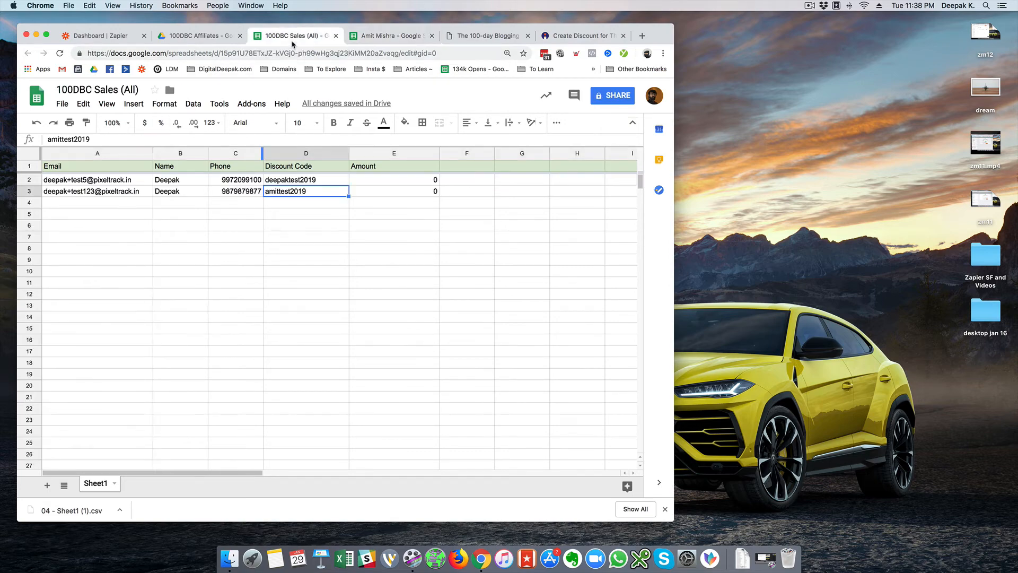
click(92, 203)
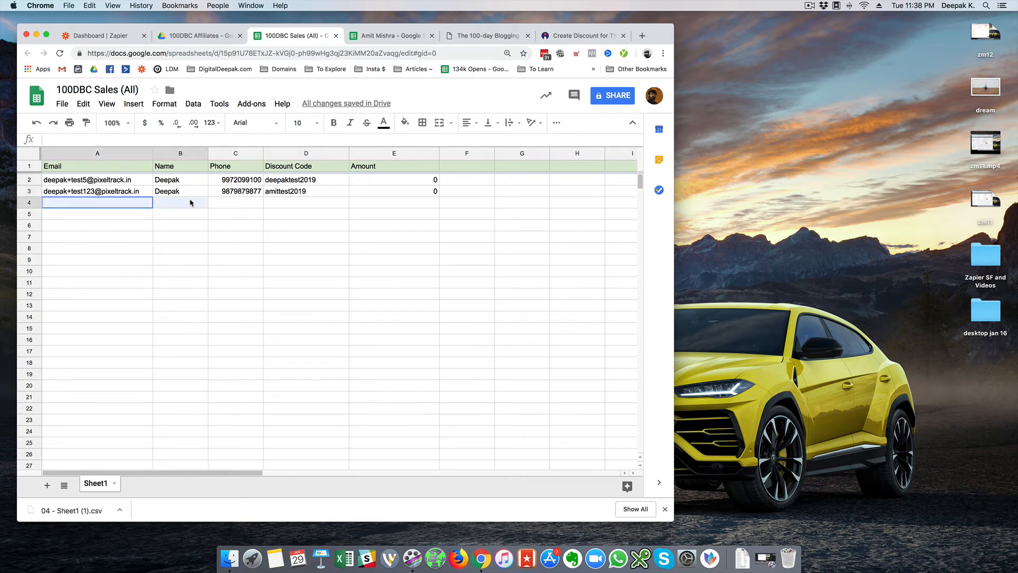
drag(276, 205, 278, 205)
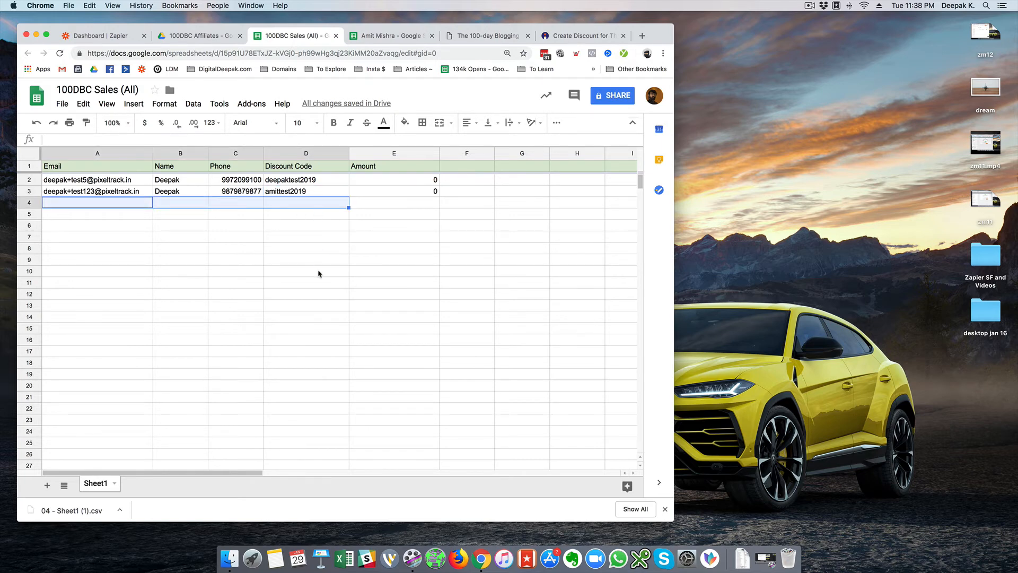
click(317, 215)
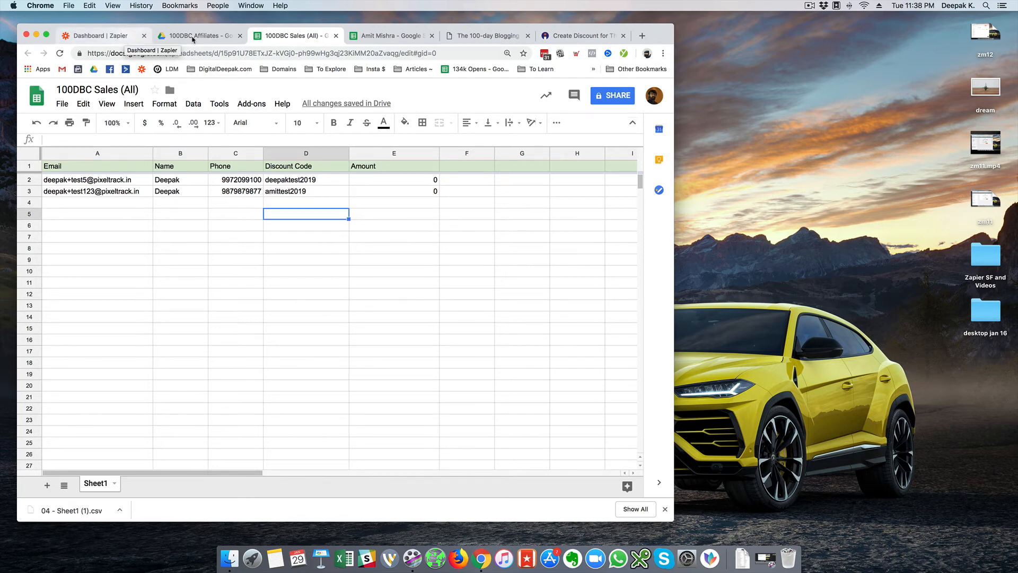
- Recheck the emptied affiliate sheet, then open the affiliate's zap from the Zapier dashboard
click(393, 36)
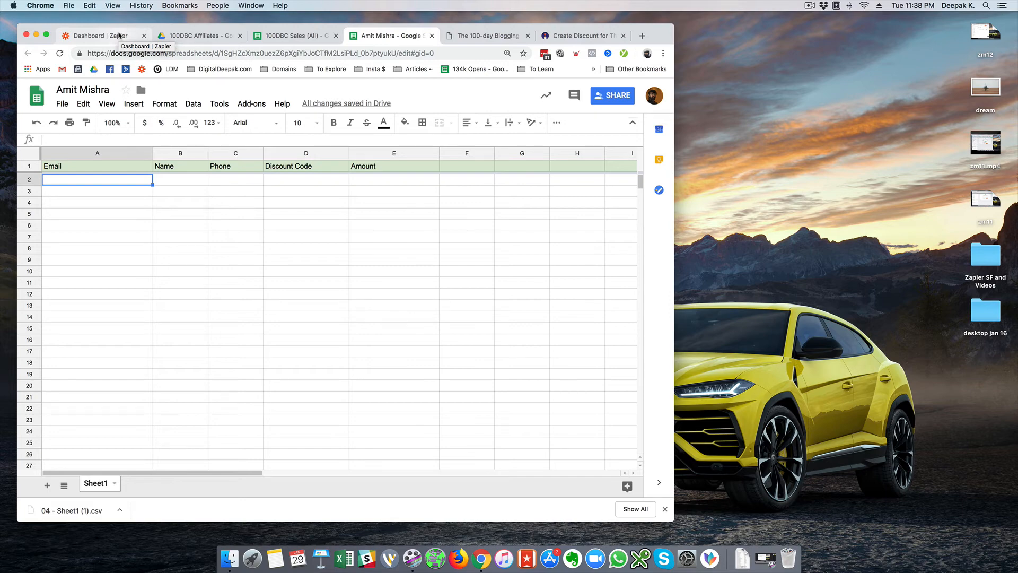
click(120, 35)
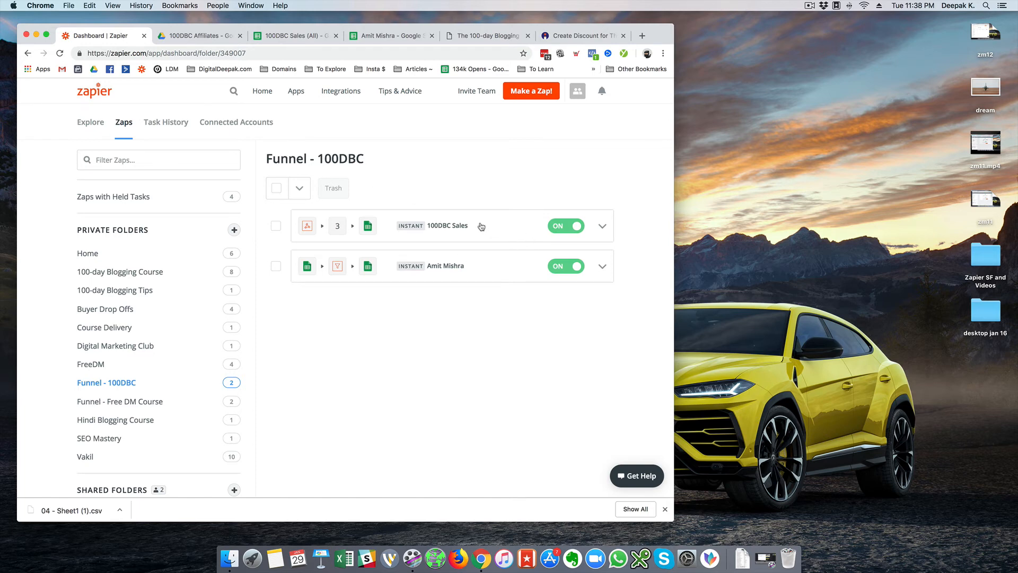
click(364, 37)
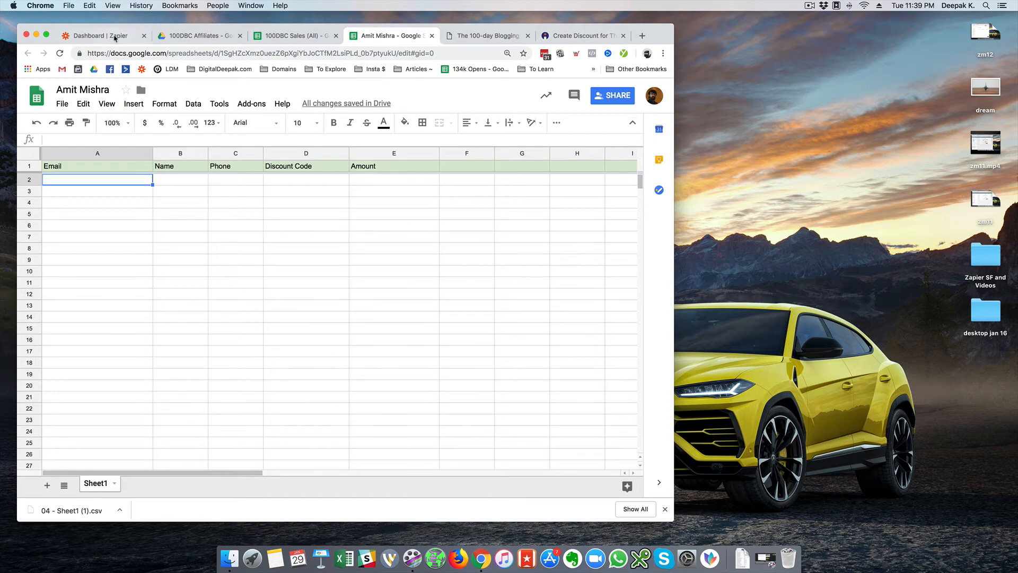
click(115, 37)
click(455, 267)
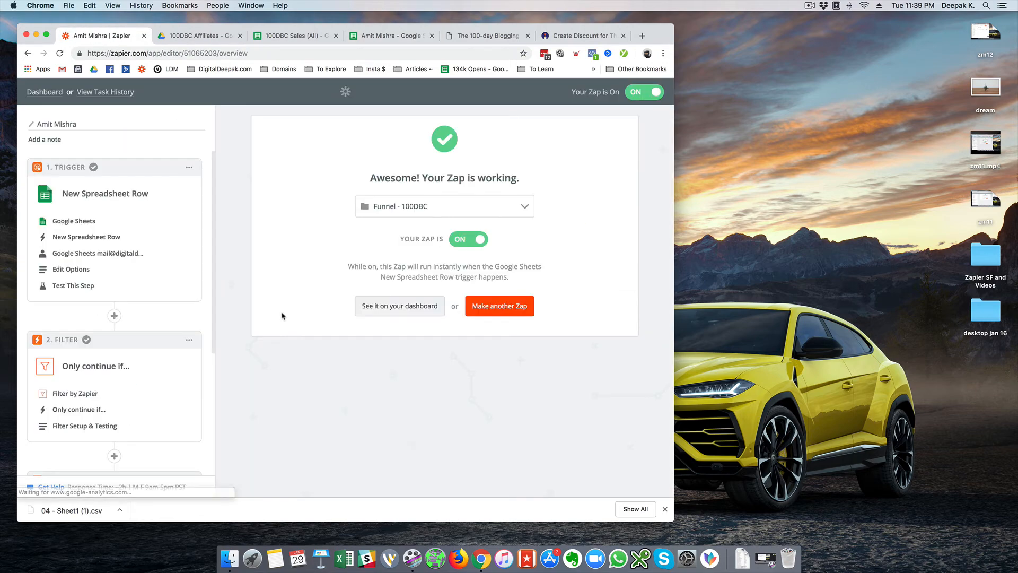
- Add a Gmail Send Email action as step 4 using the latest connected Gmail account
scroll(148, 335, down, 5)
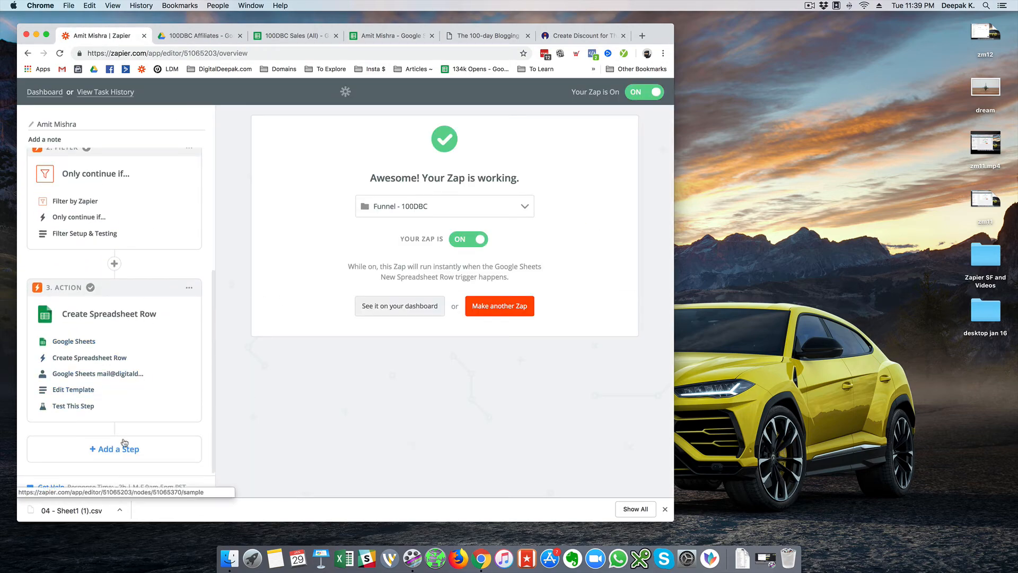
click(124, 449)
scroll(127, 404, down, 5)
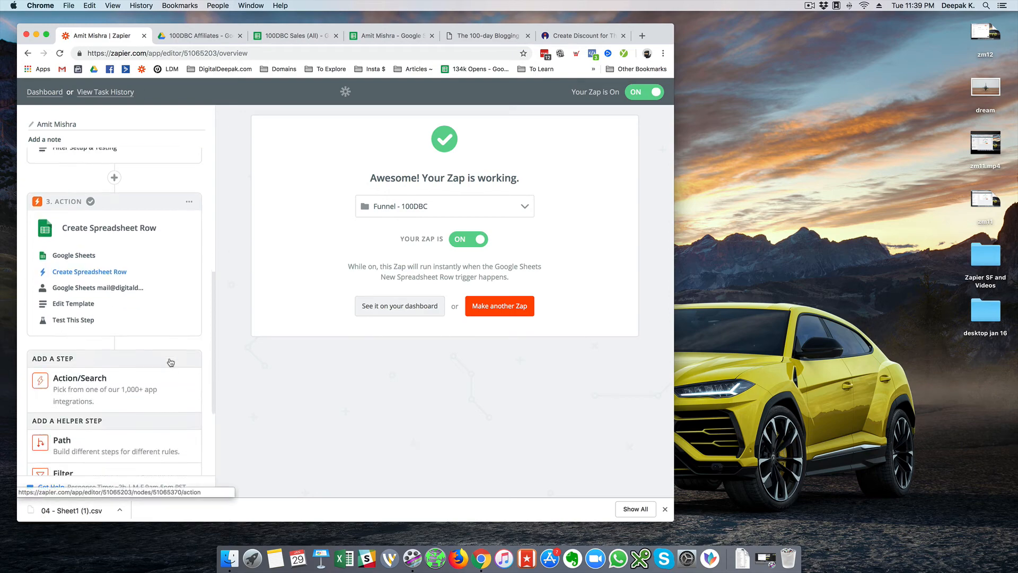
click(132, 333)
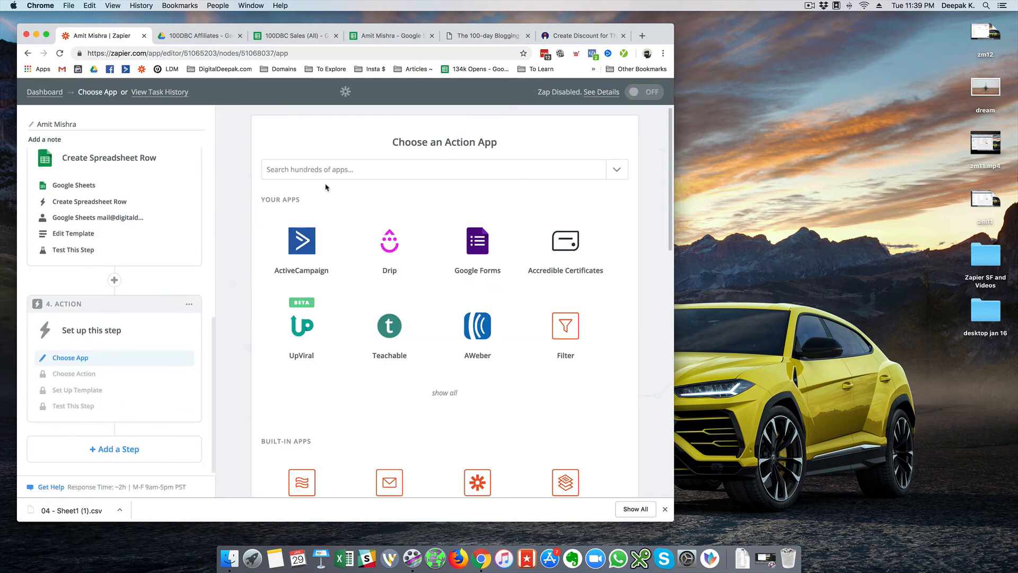
click(330, 169)
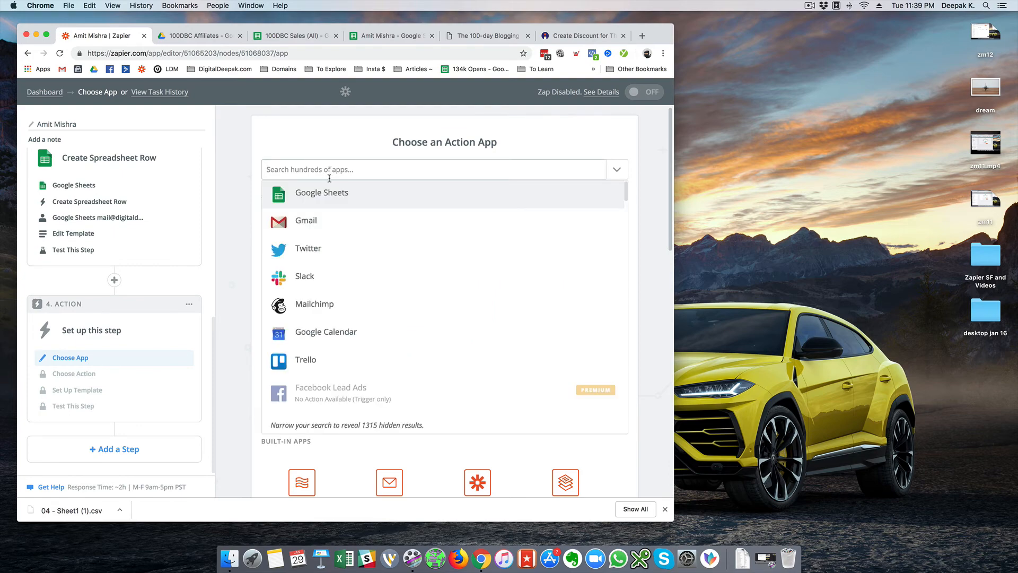
click(320, 219)
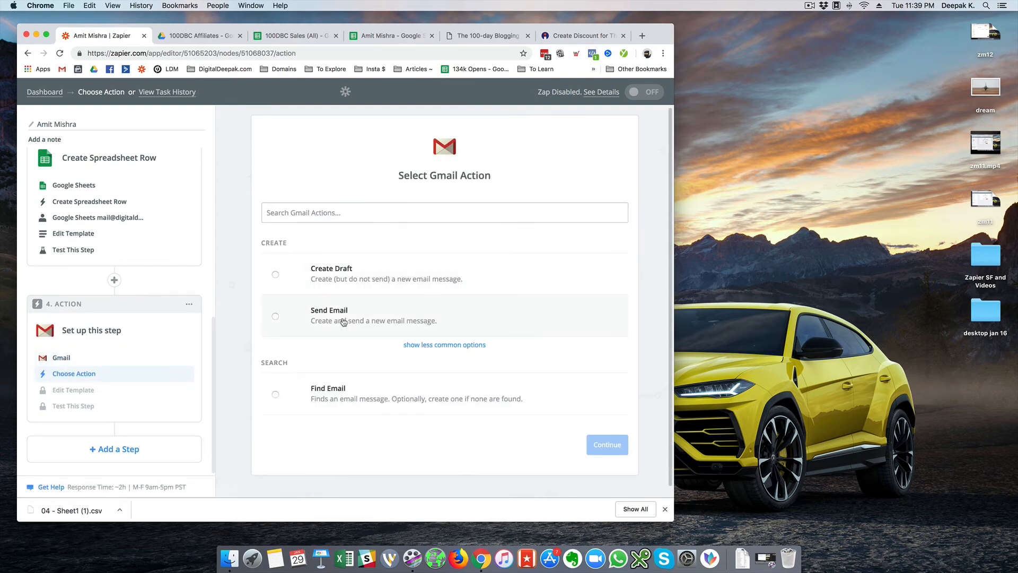
click(343, 322)
click(577, 447)
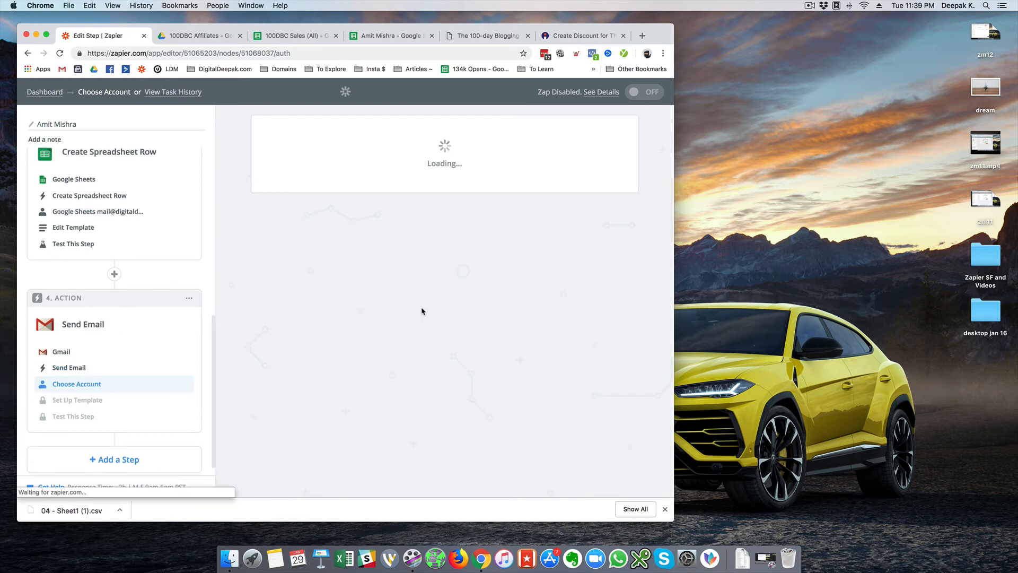
scroll(313, 302, down, 5)
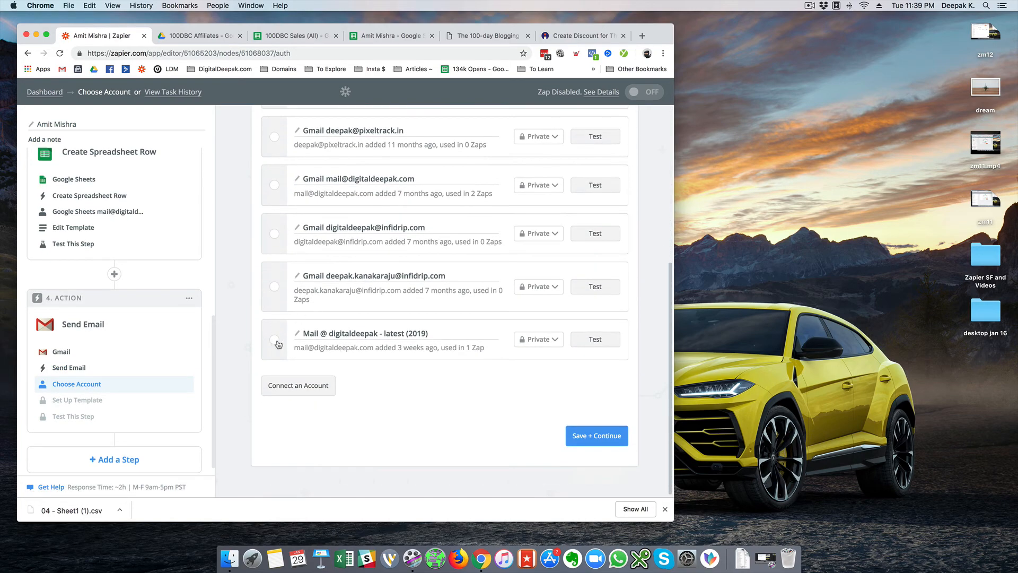
click(276, 340)
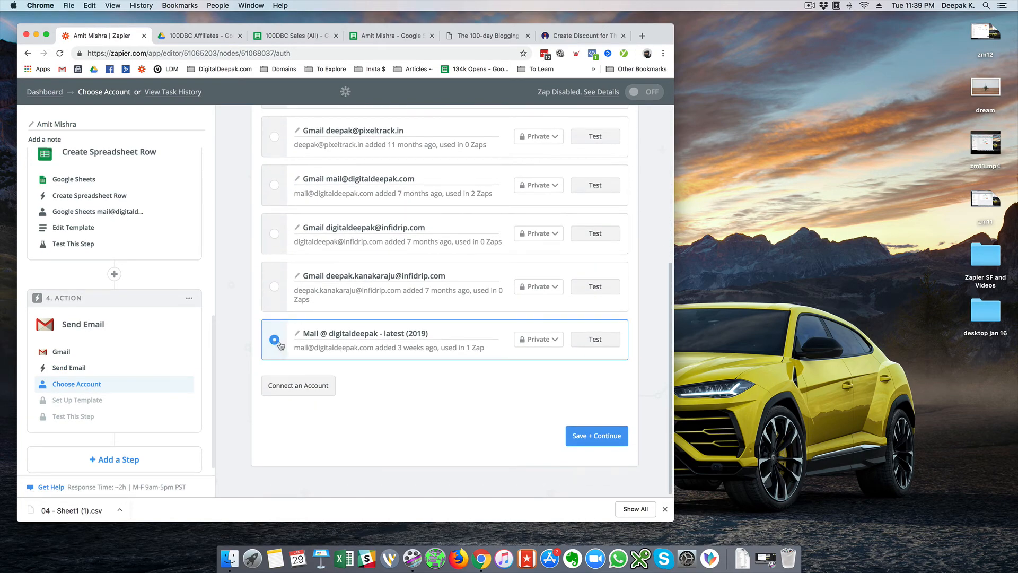
click(603, 437)
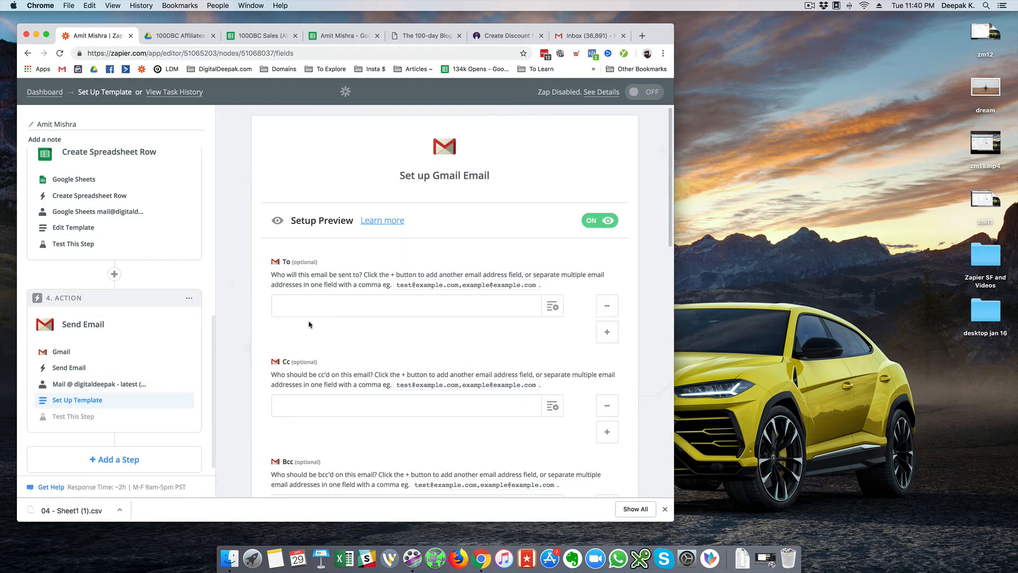
- Paste the affiliate's e-mail as recipient and set the business address as sender
key(super+v)
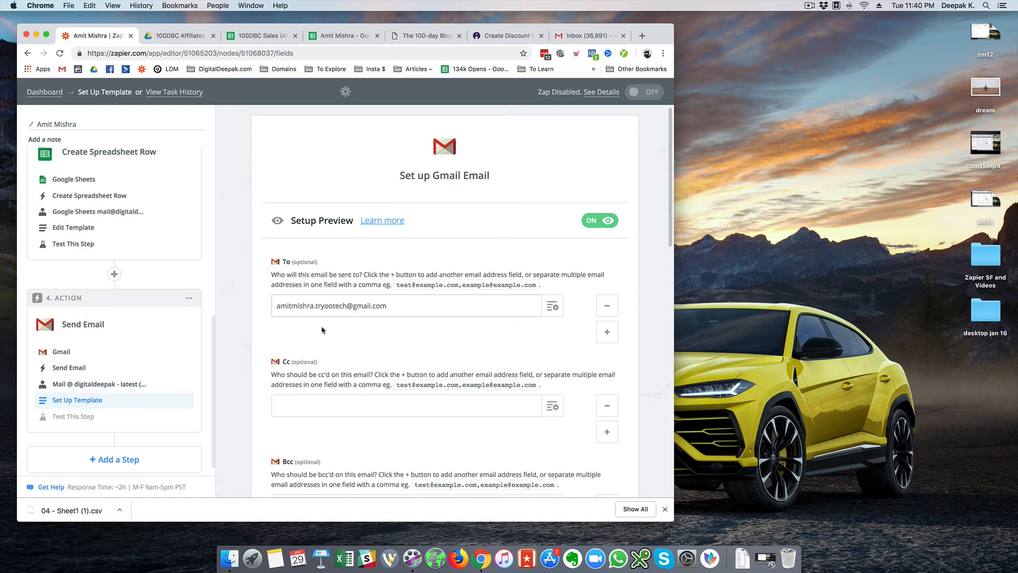
scroll(324, 326, down, 3)
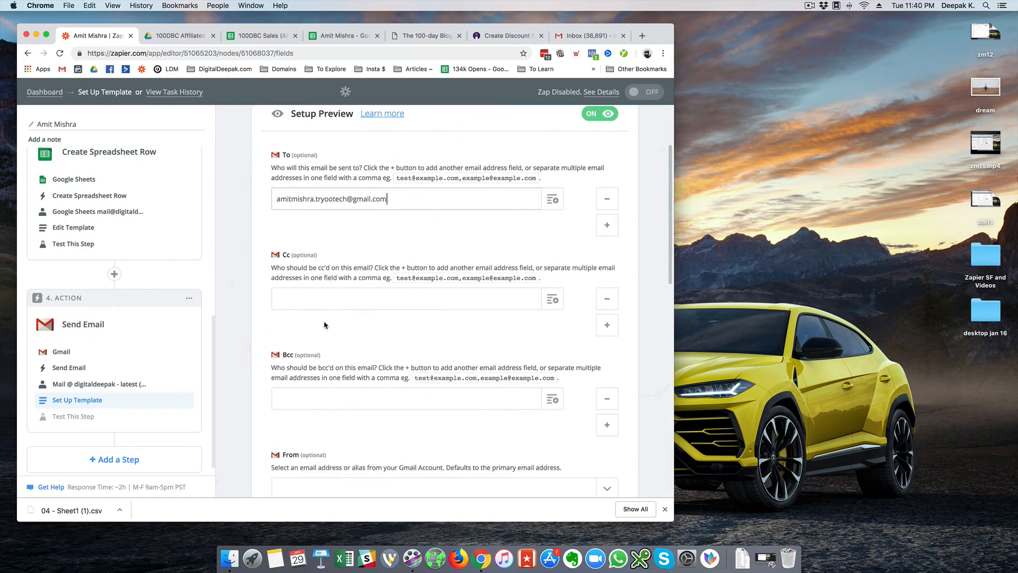
scroll(341, 314, down, 5)
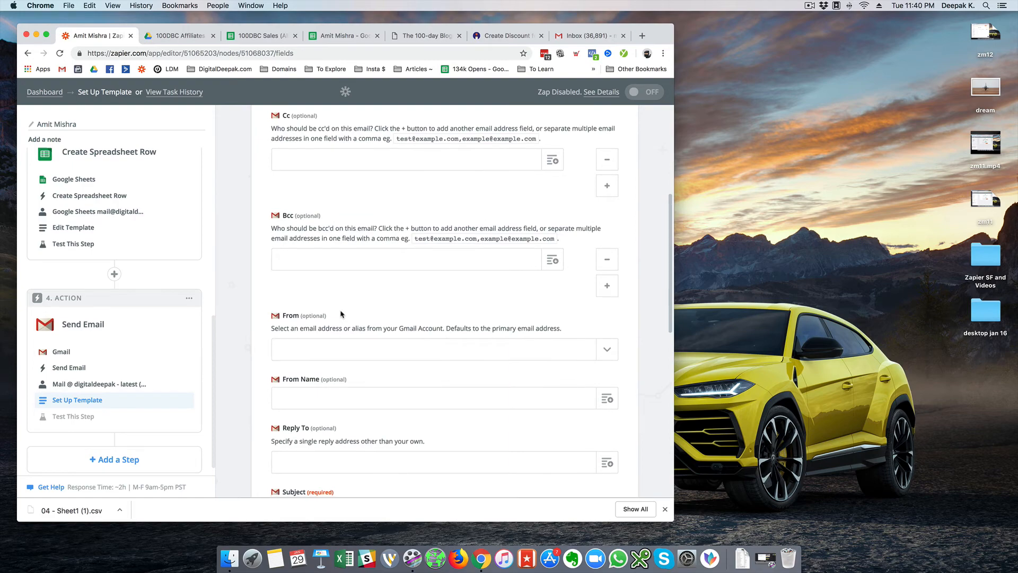
click(343, 306)
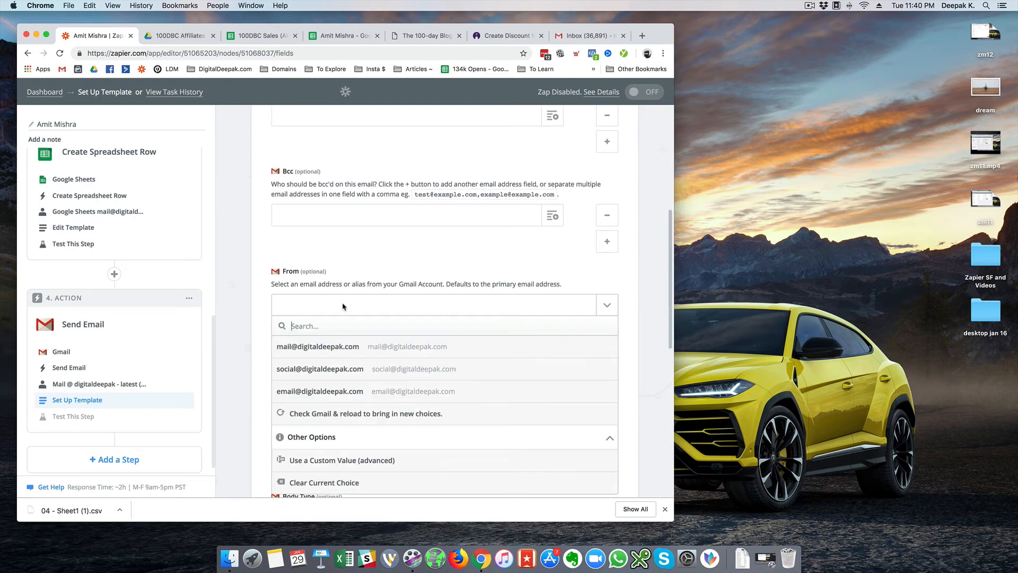
click(332, 340)
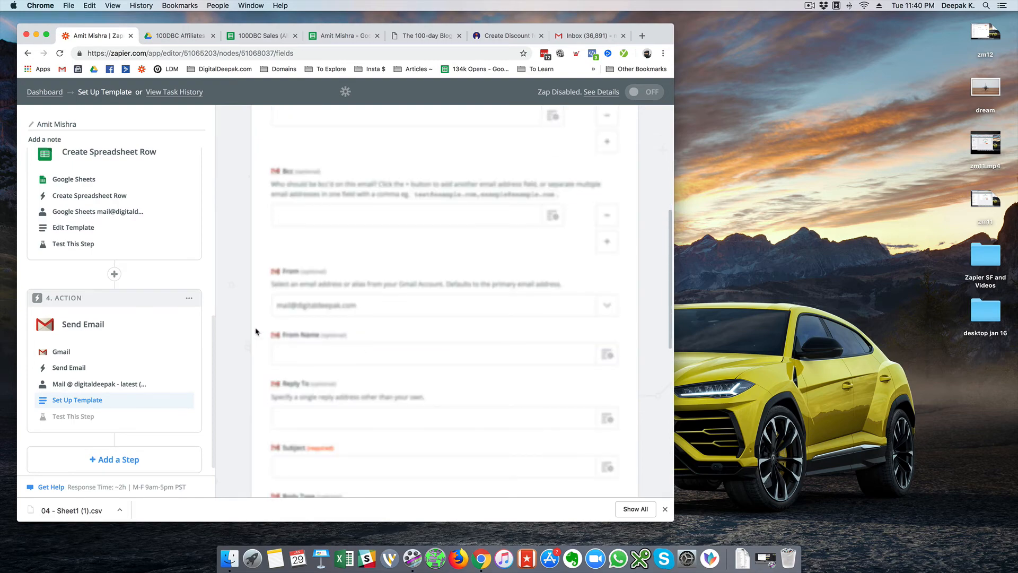
scroll(329, 318, down, 3)
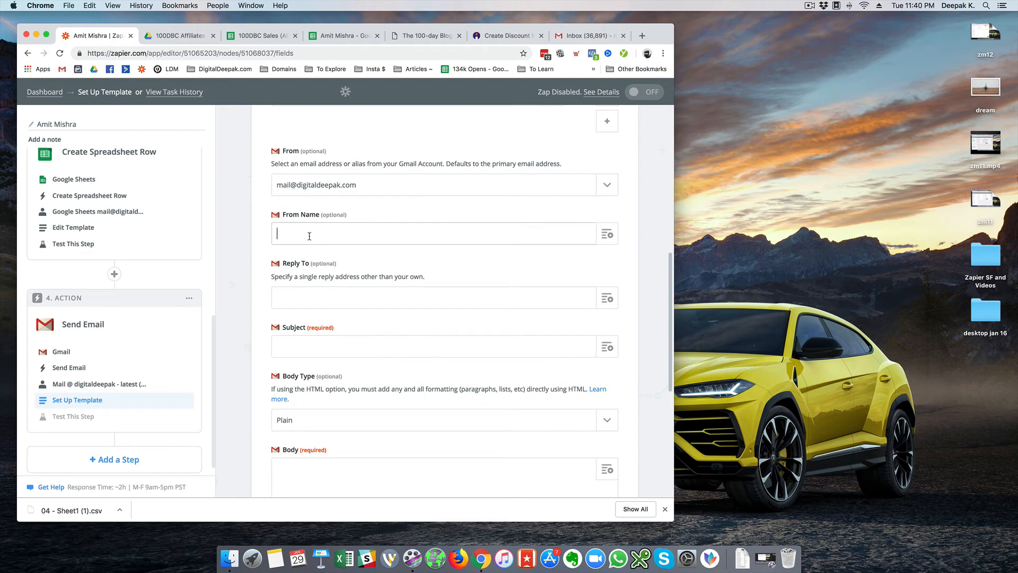
scroll(332, 277, down, 2)
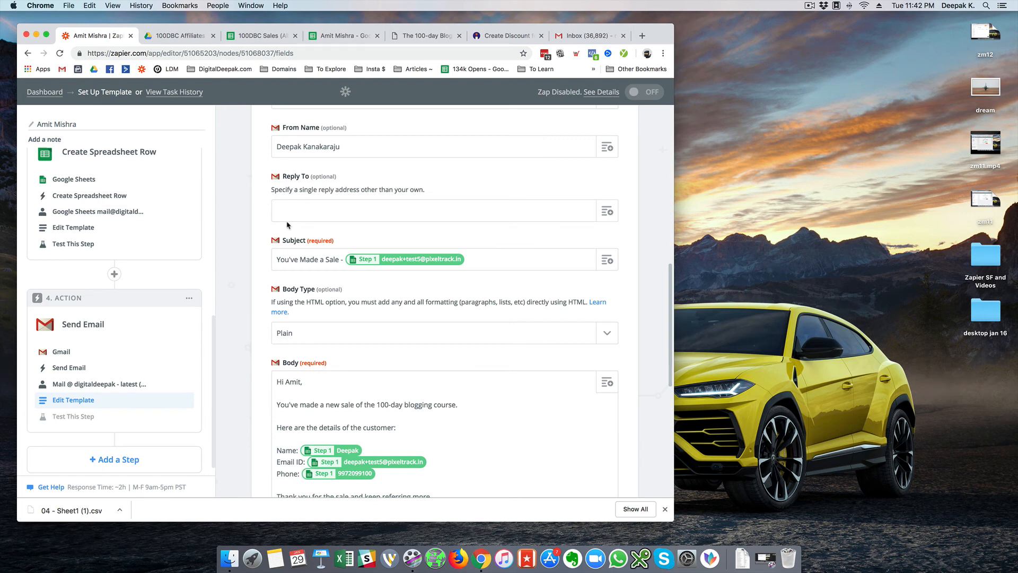
scroll(277, 165, up, 1)
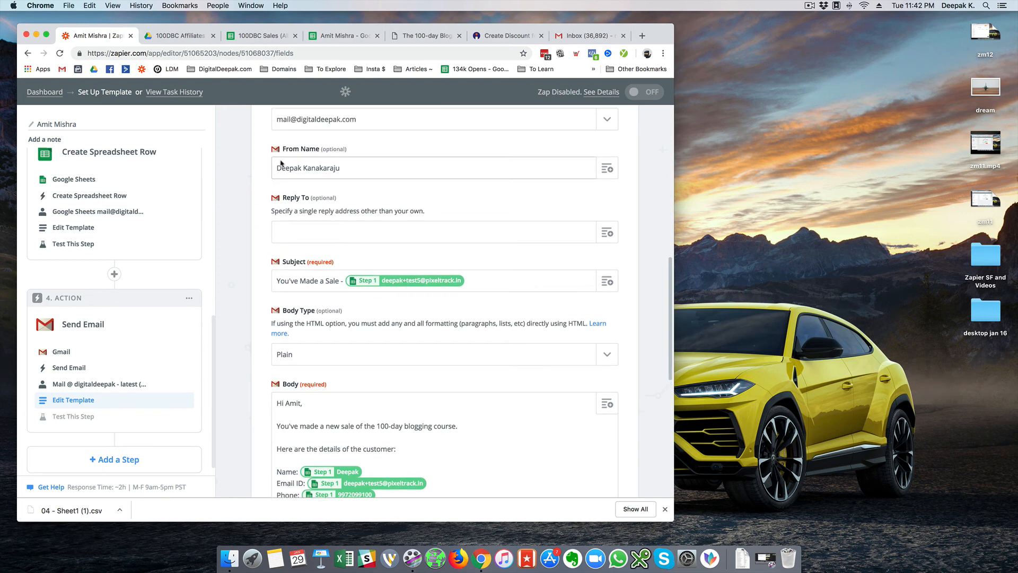
scroll(377, 200, down, 2)
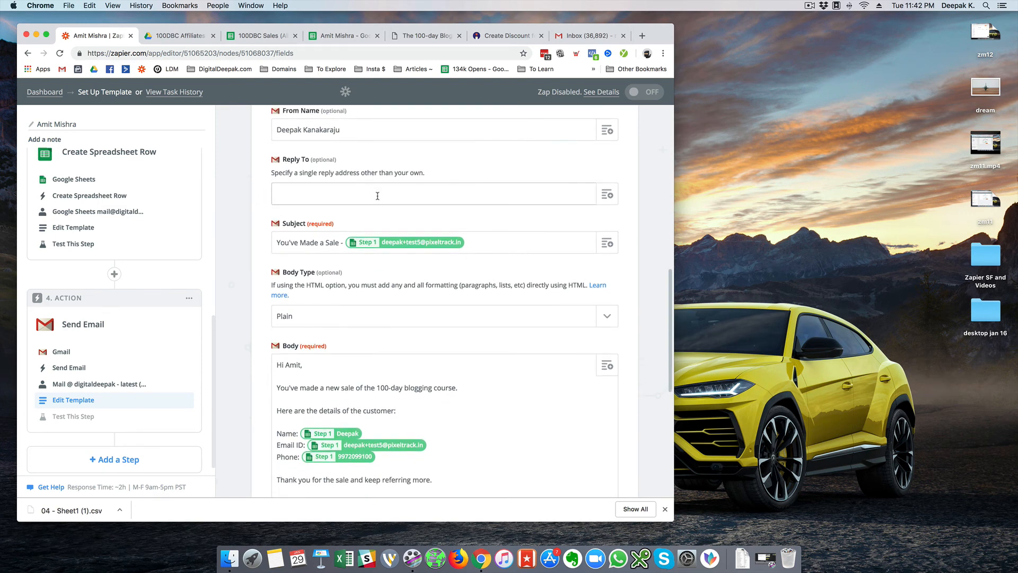
- Extend the subject to 'You've Made a Sale for' plus the Step 1 sale Amount
click(341, 243)
text(for)
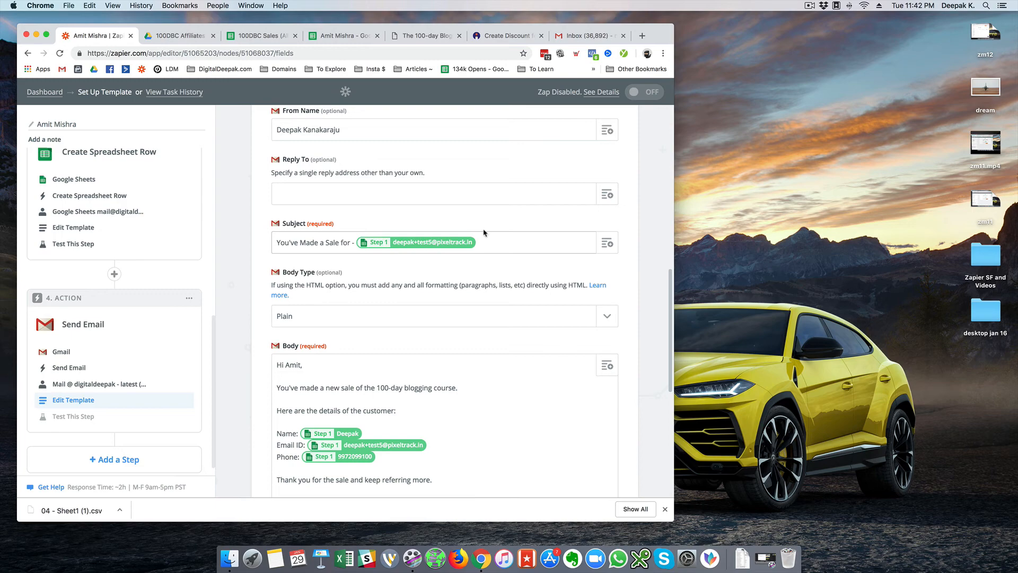
click(607, 243)
click(364, 289)
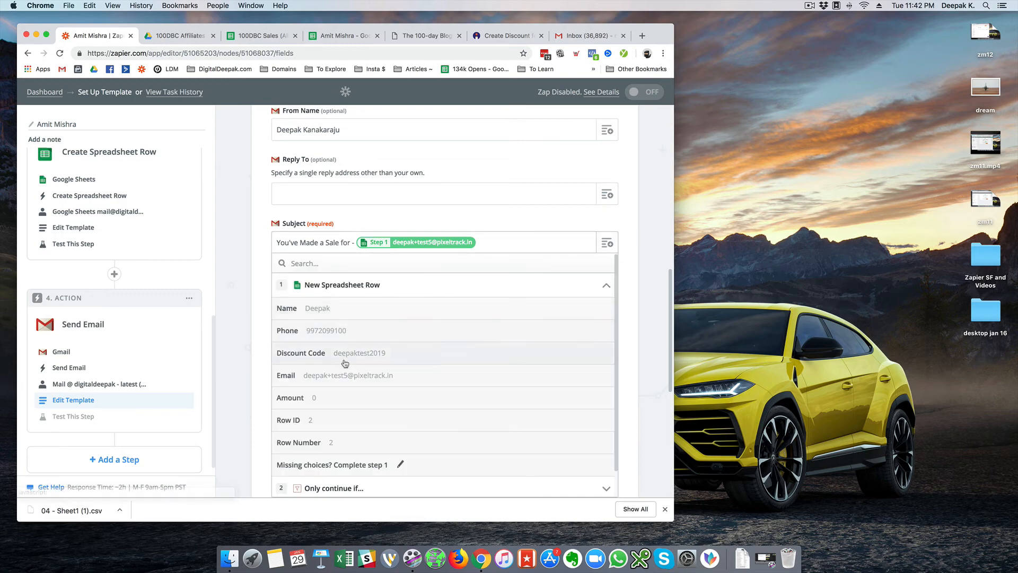
click(338, 401)
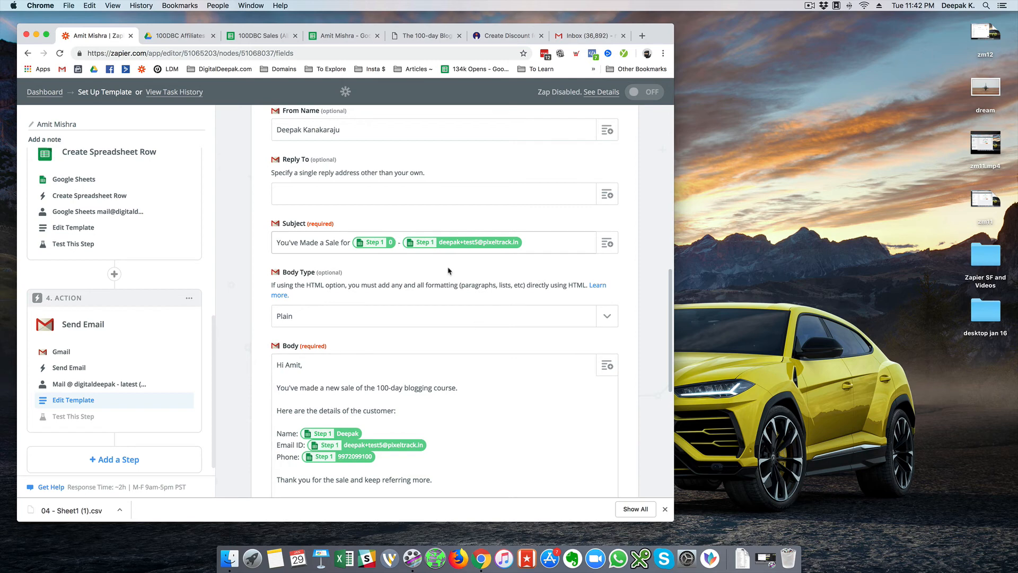
scroll(447, 271, down, 3)
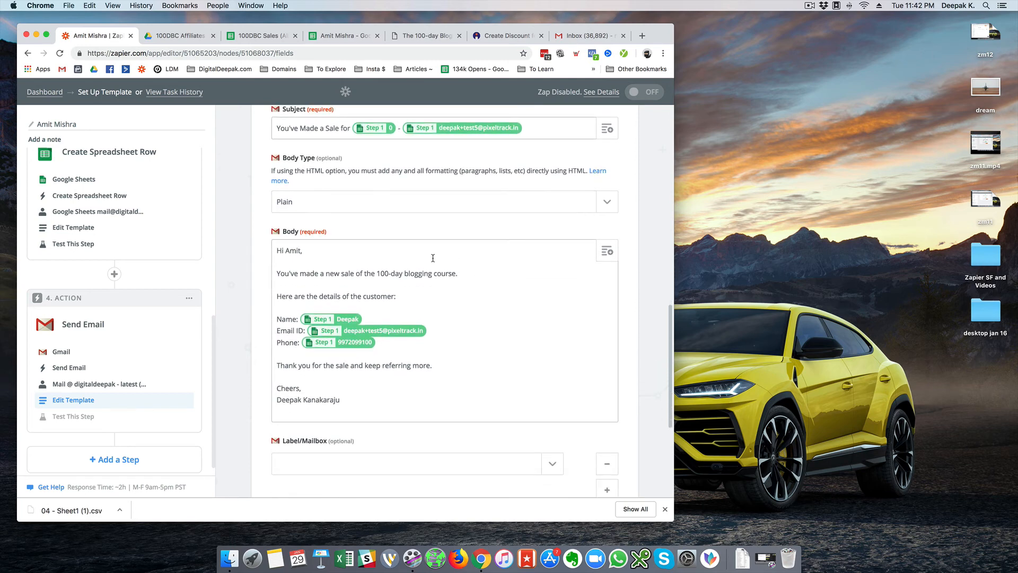
click(413, 251)
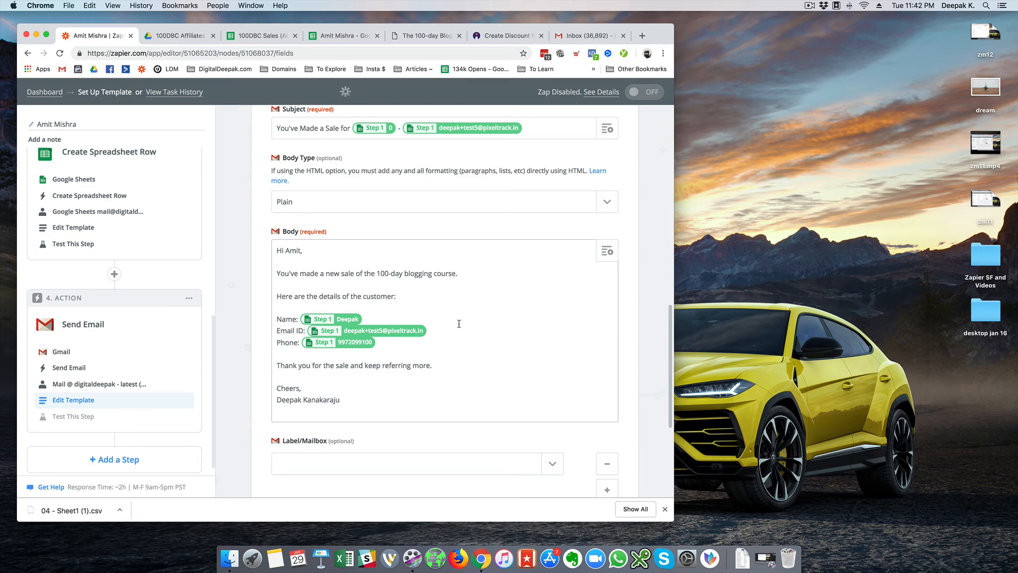
scroll(459, 324, down, 3)
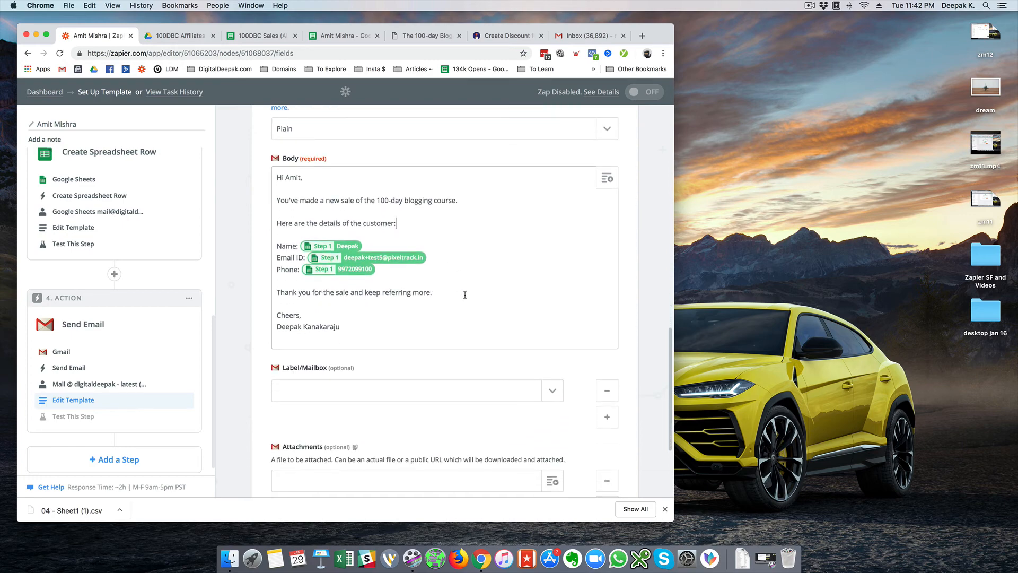
- Scroll down the Gmail step to reach Continue and the test controls
scroll(498, 296, down, 2)
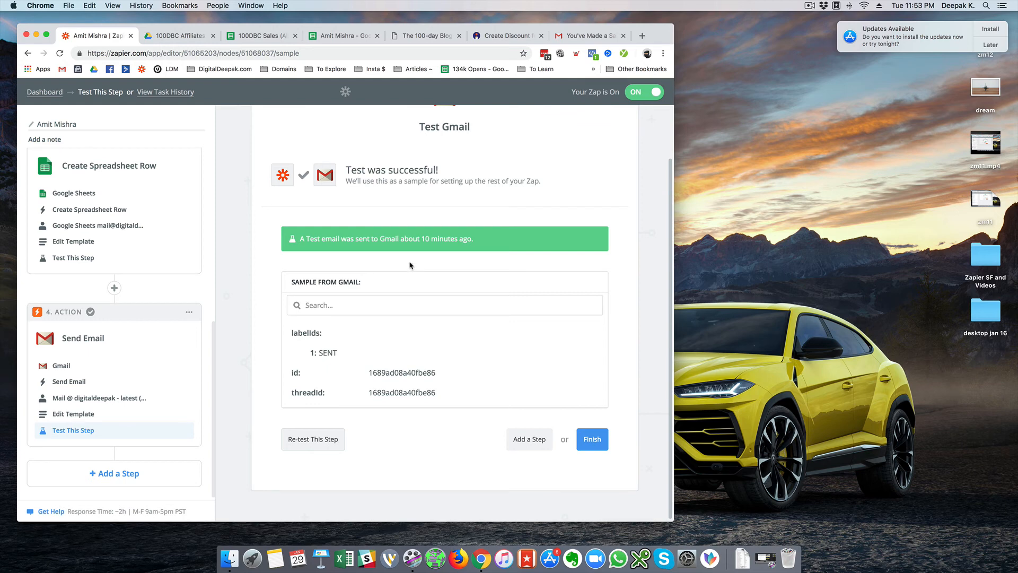
- Review the sent 'You've Made a Sale for 0' email, highlighting its subject and customer name, email and phone
click(606, 36)
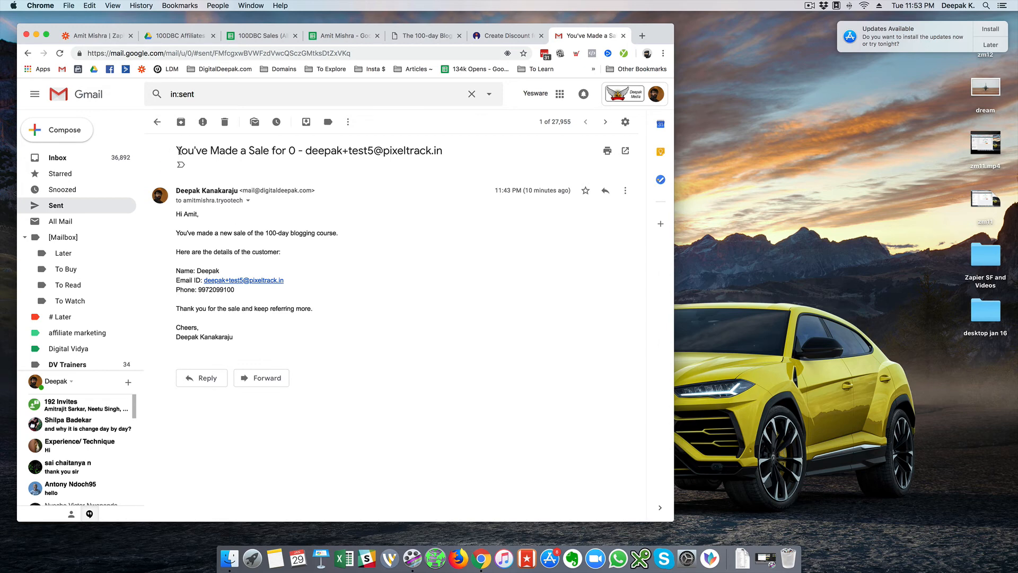
drag(177, 151, 472, 161)
click(292, 151)
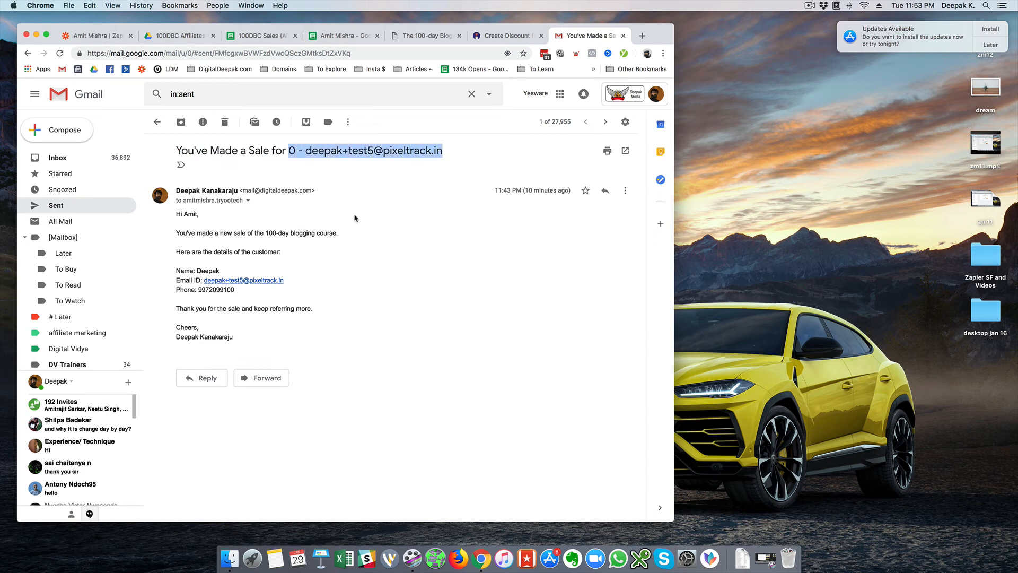
click(323, 230)
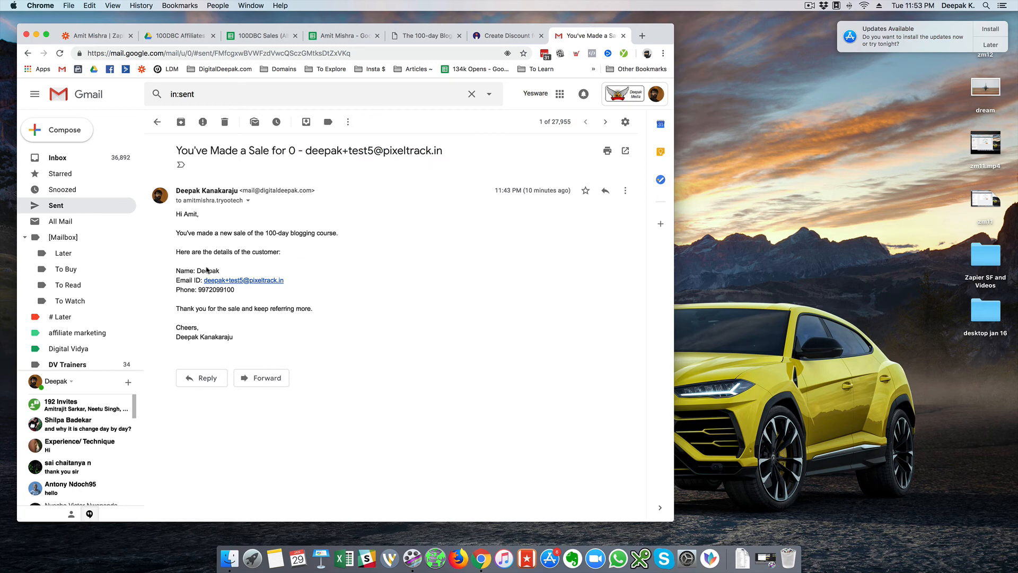
drag(197, 270, 245, 296)
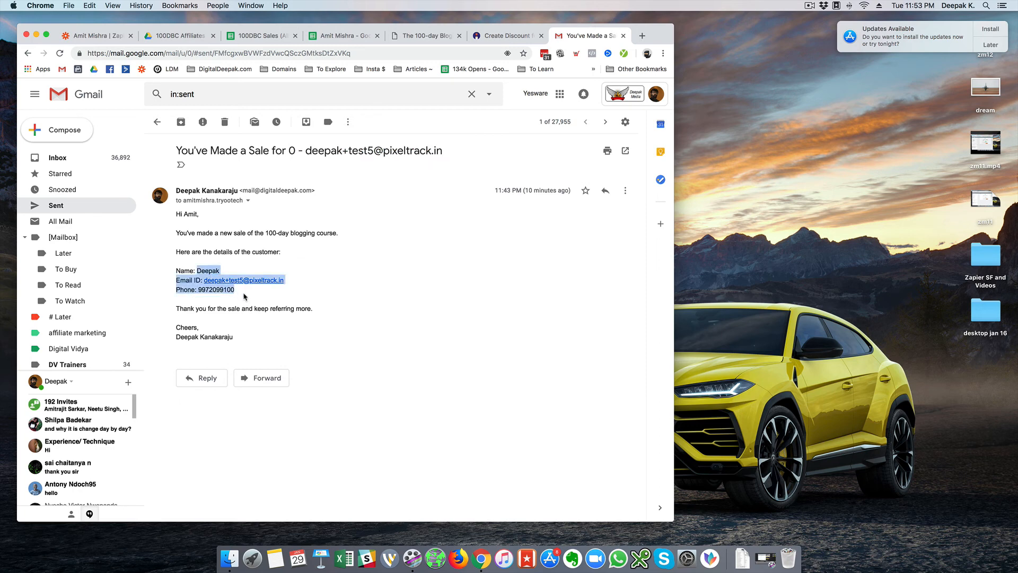
click(244, 296)
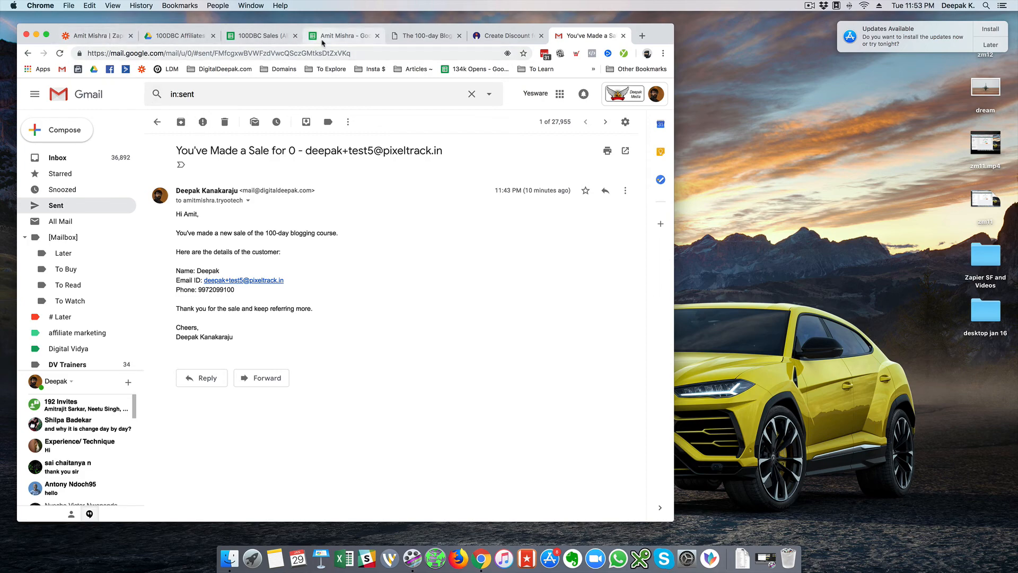
- Glance at the affiliate spreadsheet, then finish the email zap and view it in the Funnel - 100DBC folder
click(340, 36)
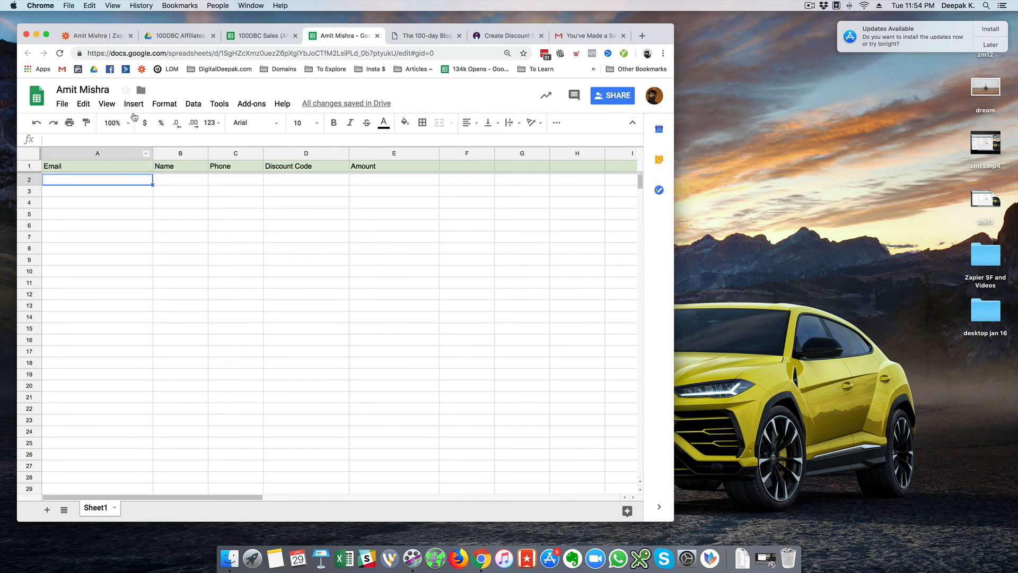
click(98, 35)
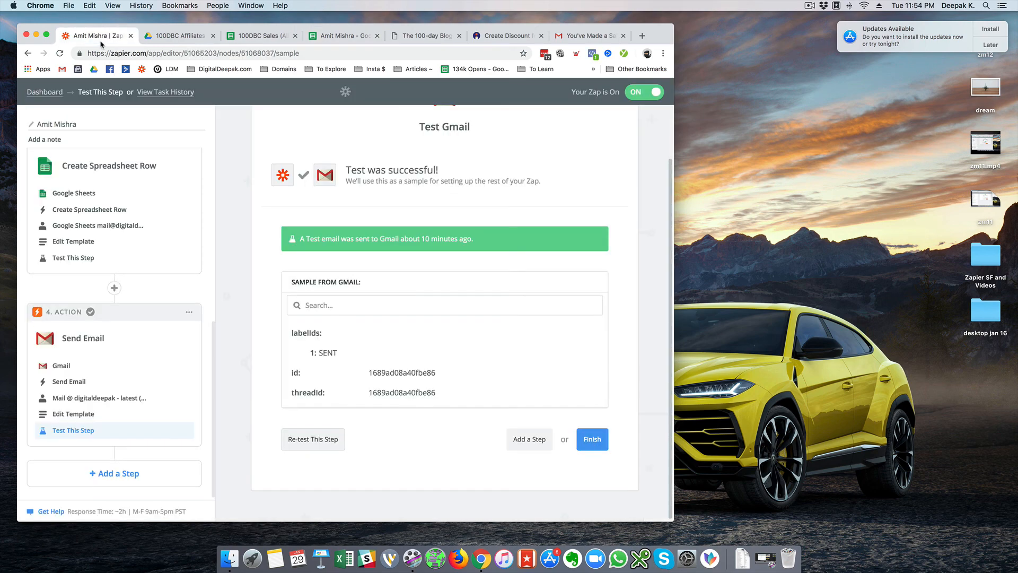
click(588, 443)
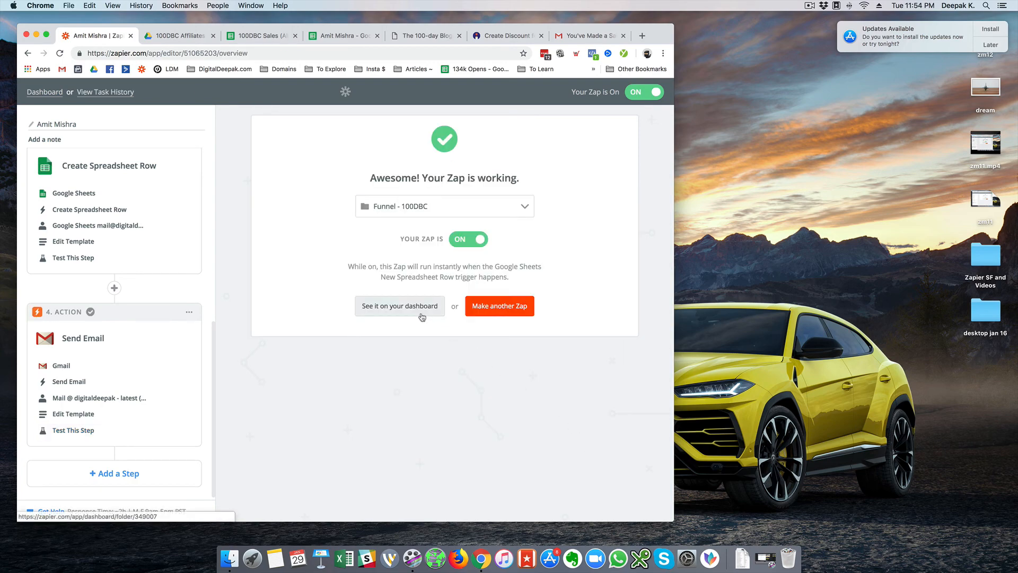
click(422, 317)
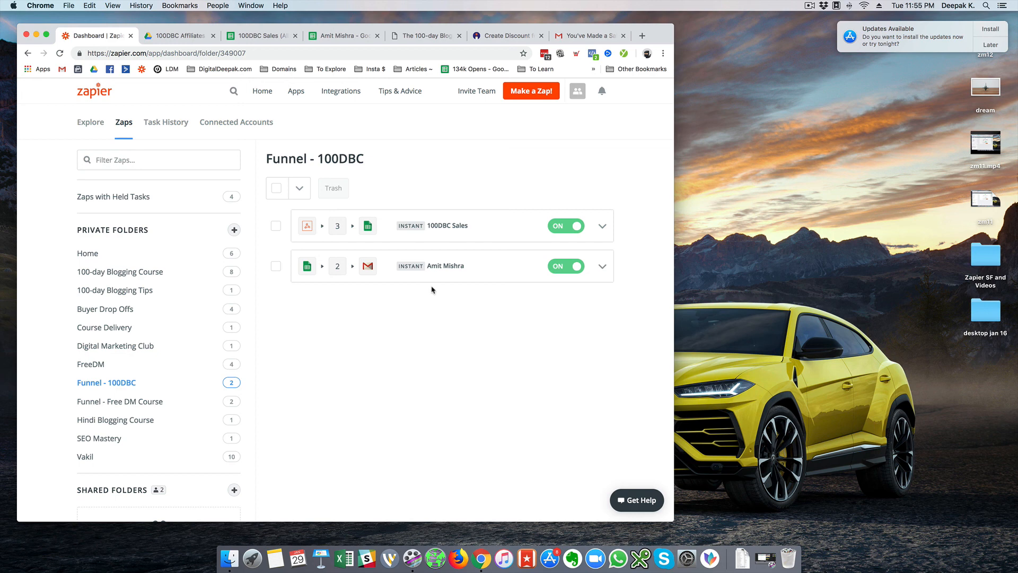
- Postpone the macOS system update notice using its Later options
click(987, 47)
click(979, 88)
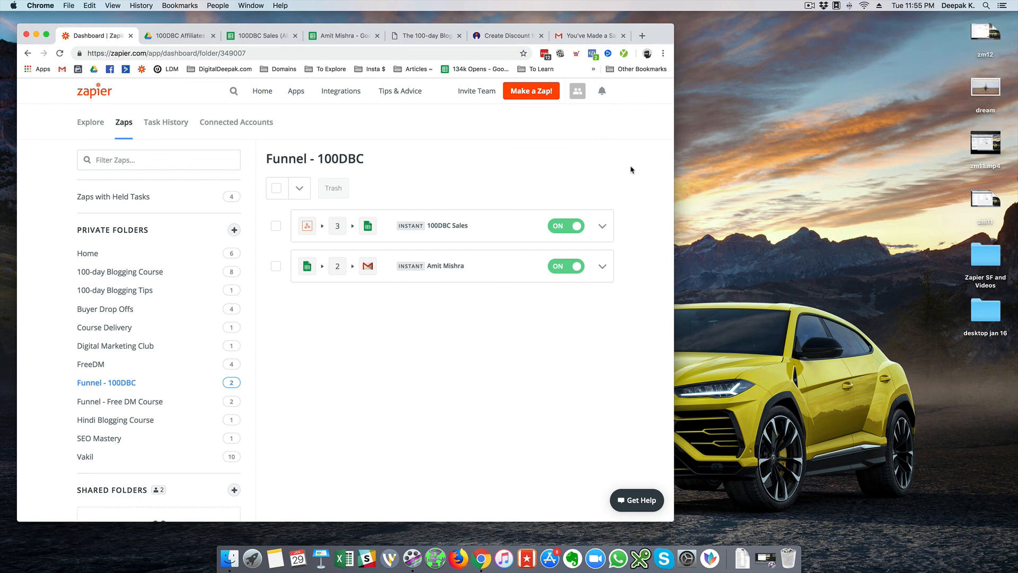